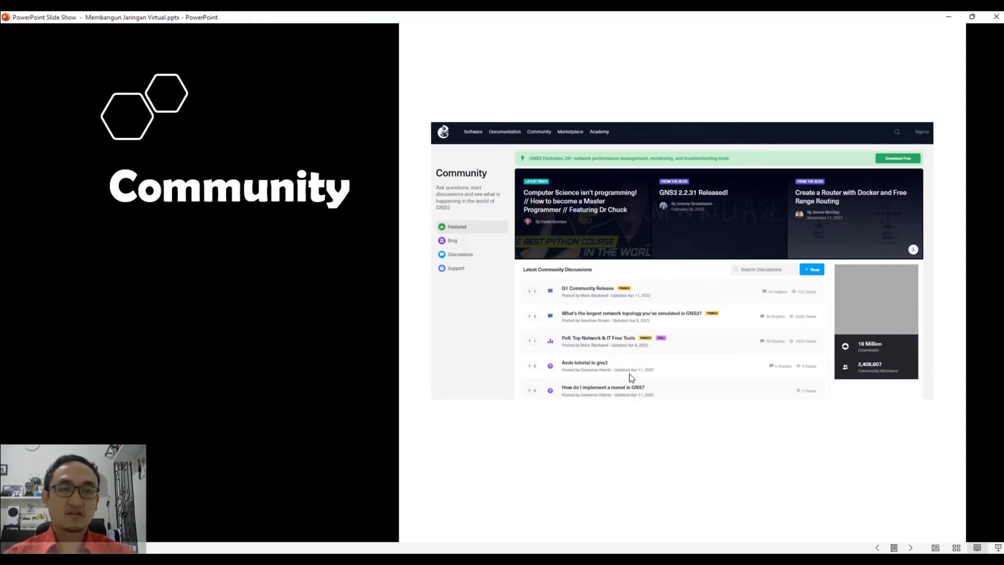
Advance past the Marketplace and Academy slides to the Chapter 2 GNS3 installation slide, then open File Explorer.
click(869, 386)
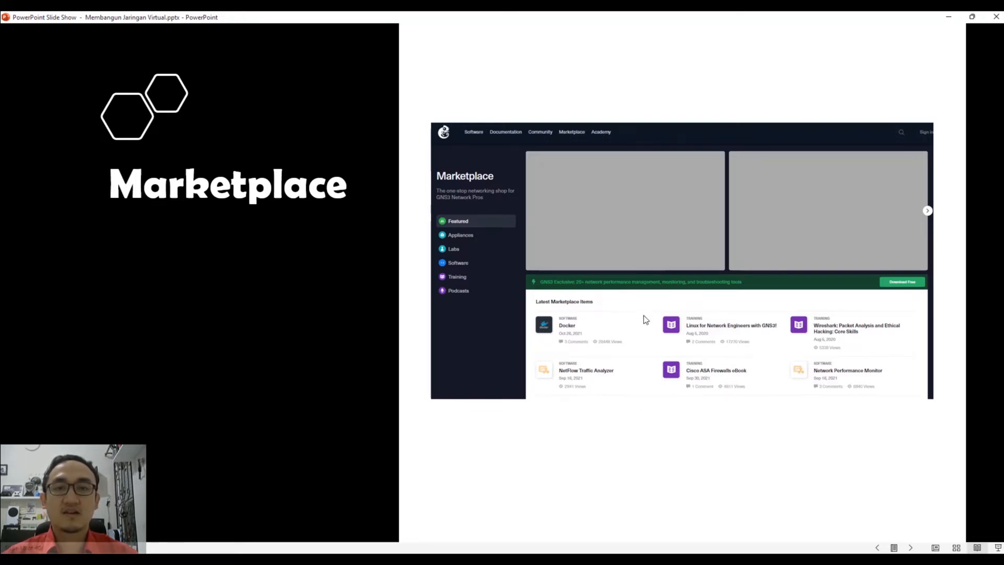
click(586, 318)
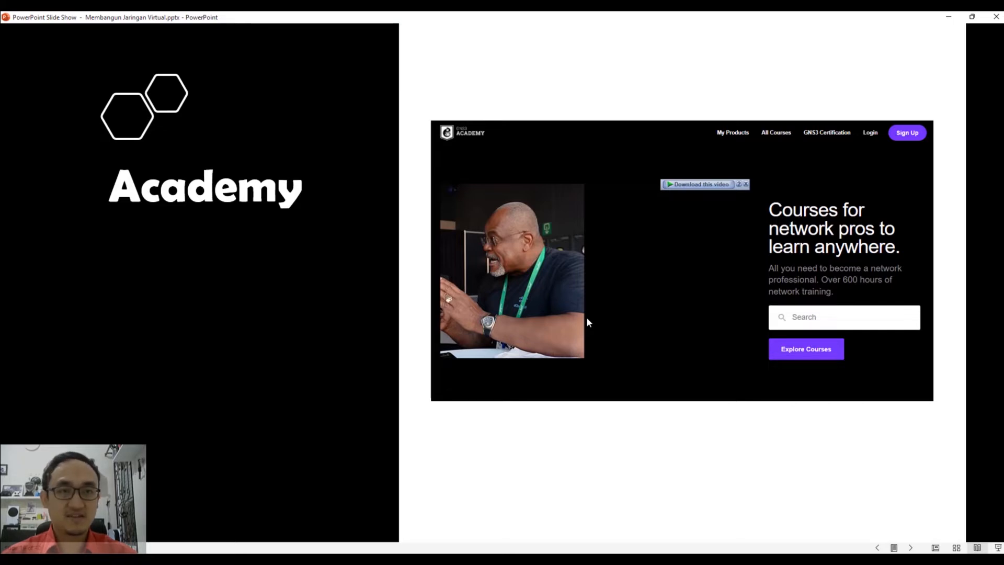
key(Right)
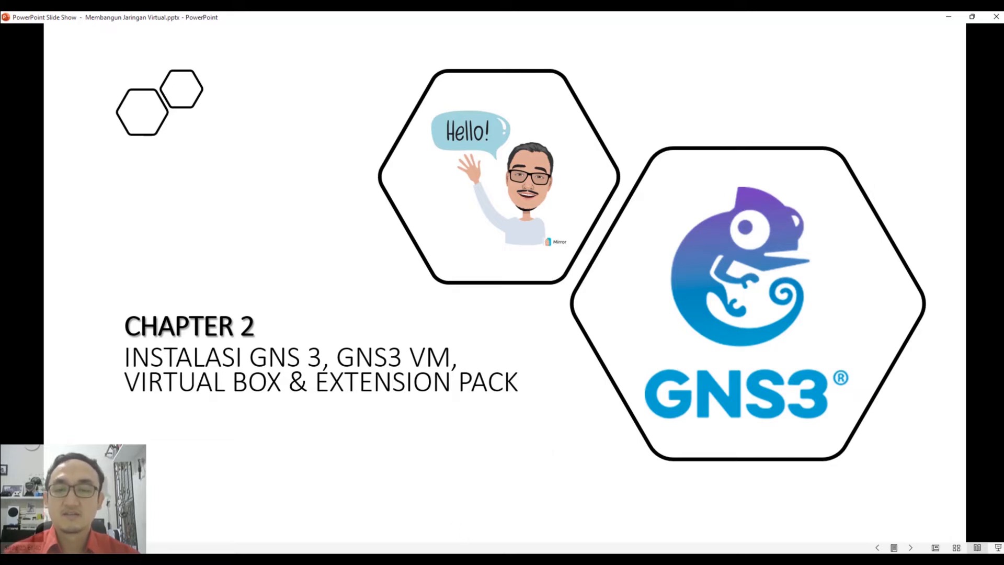
click(463, 559)
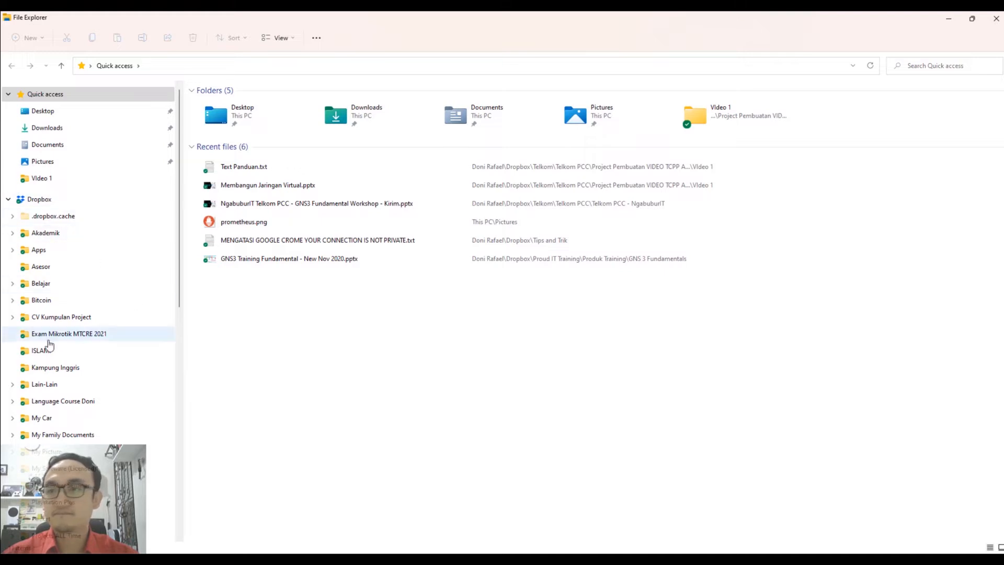
Browse the navigation pane to the D:\My Lab\GNS3\Virtual BOX folder.
click(9, 200)
click(12, 396)
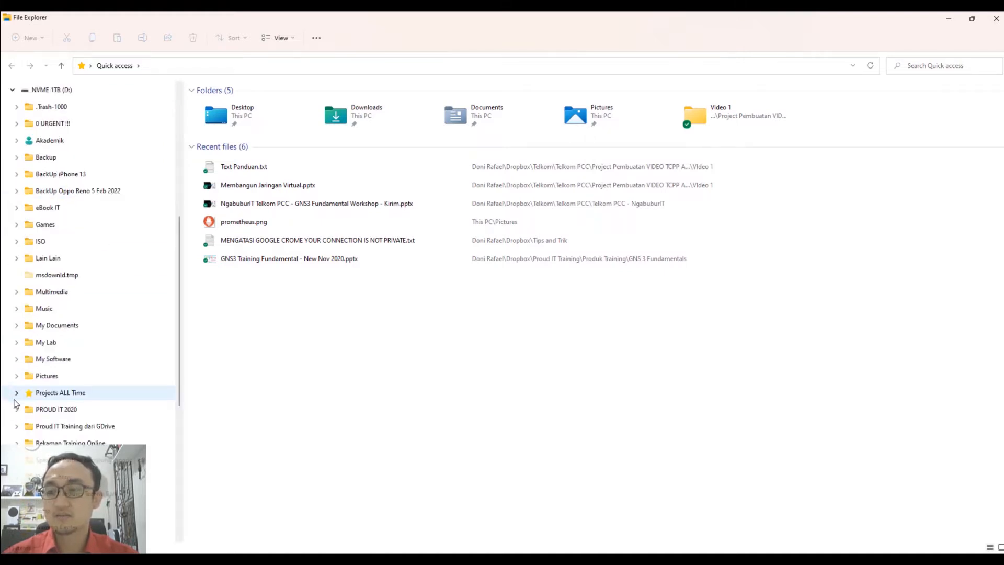
click(15, 343)
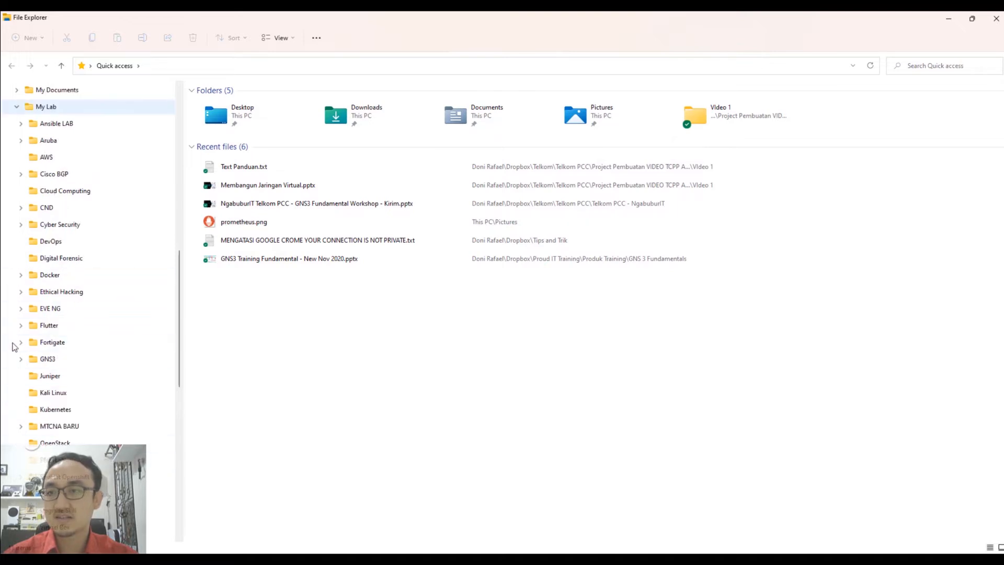
click(55, 365)
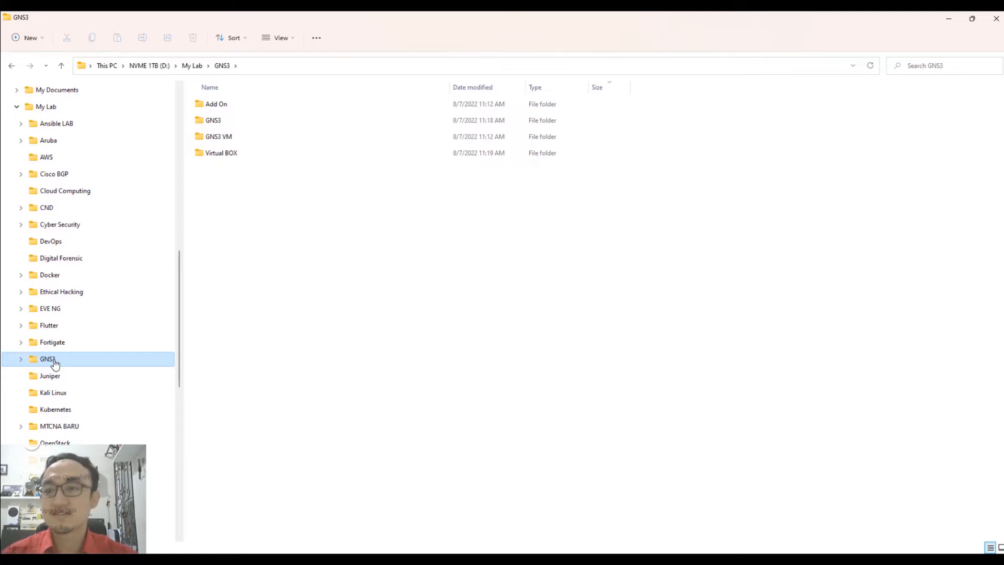
click(21, 359)
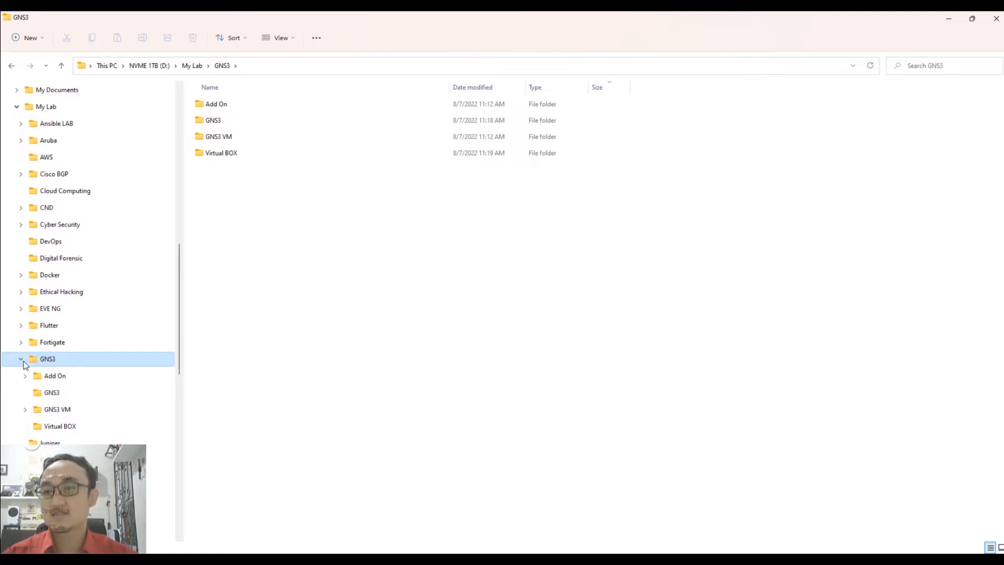
click(70, 432)
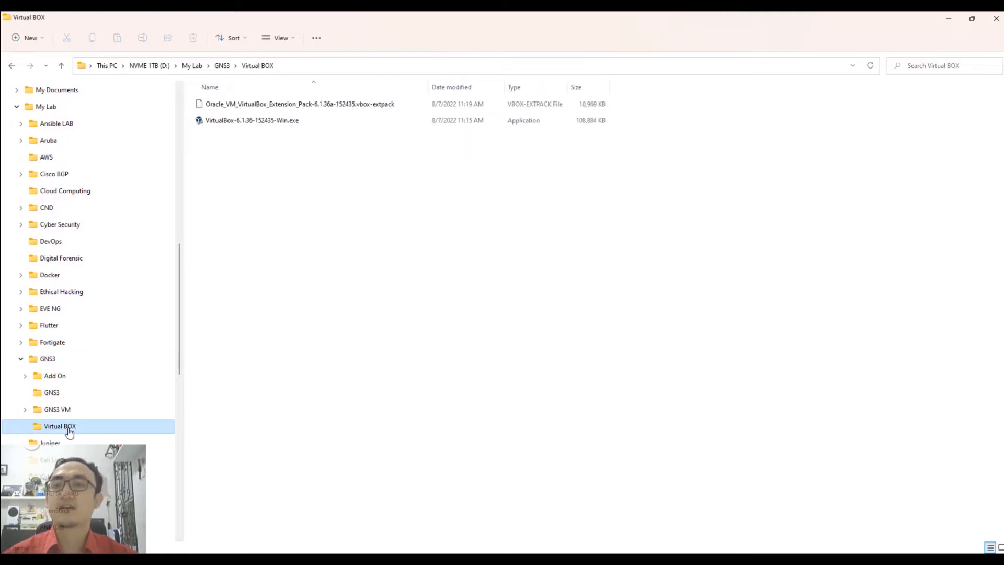
Launch the VirtualBox-6.1.36-152435-Win.exe installer.
click(248, 123)
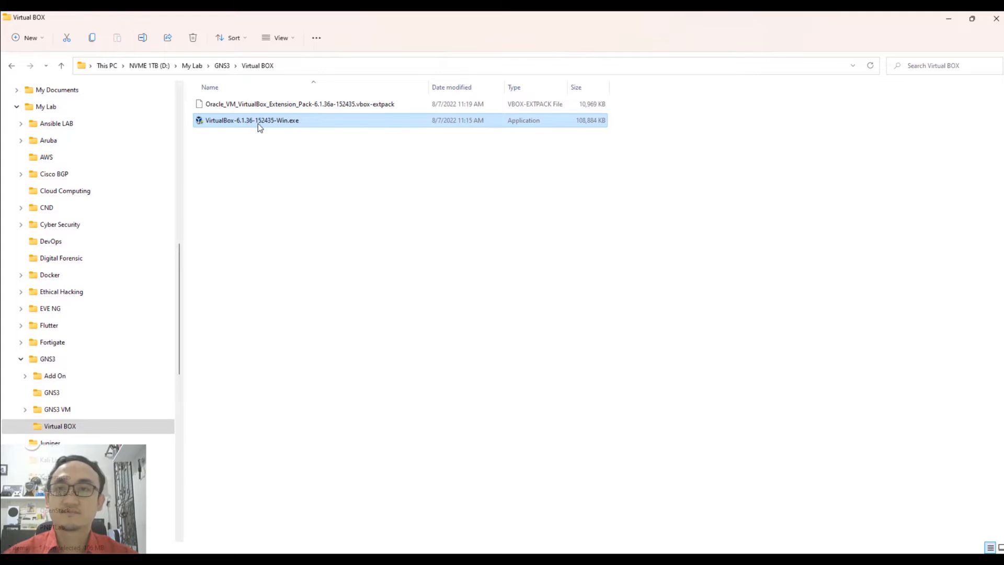
mouse_move(259, 125)
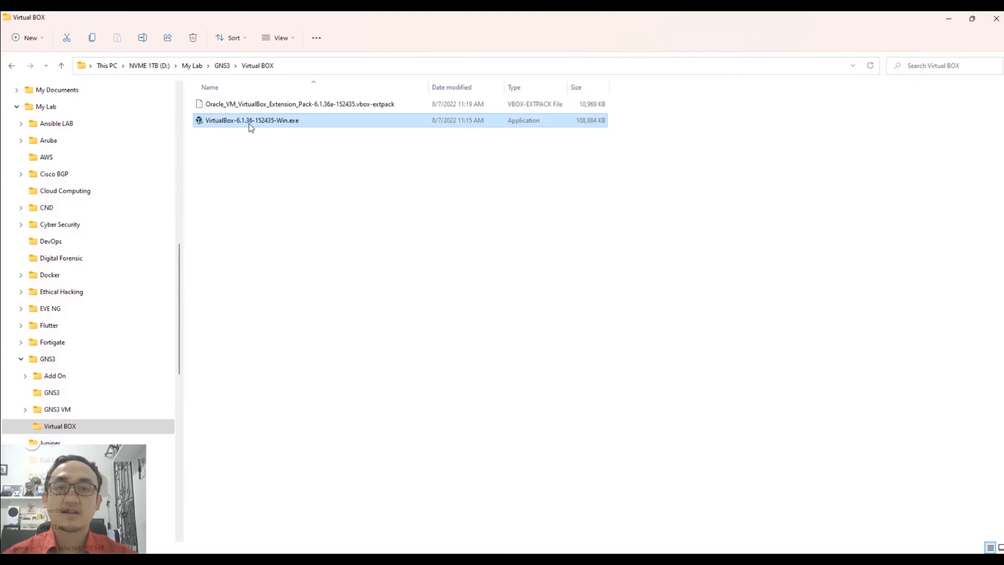
double_click(249, 124)
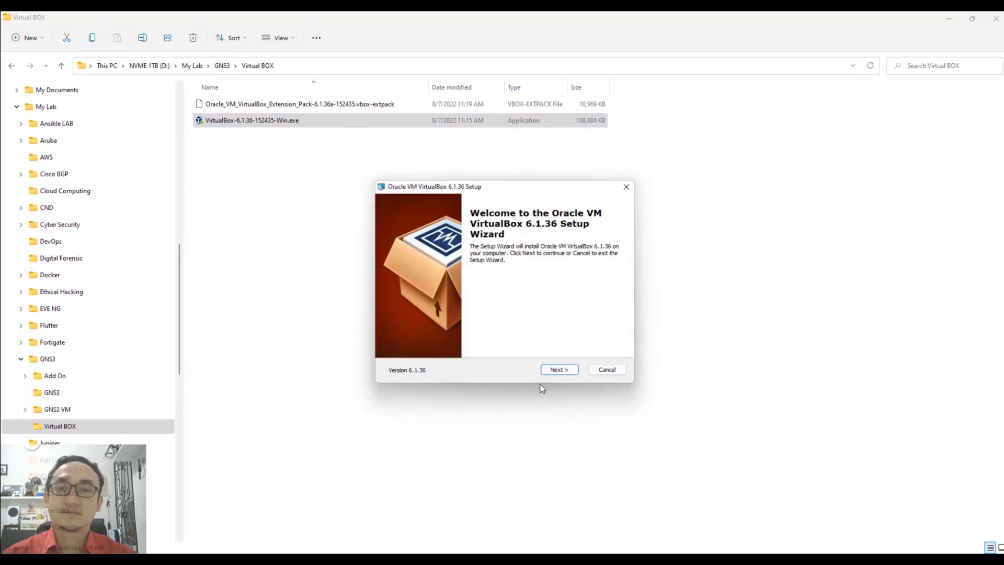
Install VirtualBox 6.1.36 with default features and shortcuts, accepting the network reset warning.
click(576, 373)
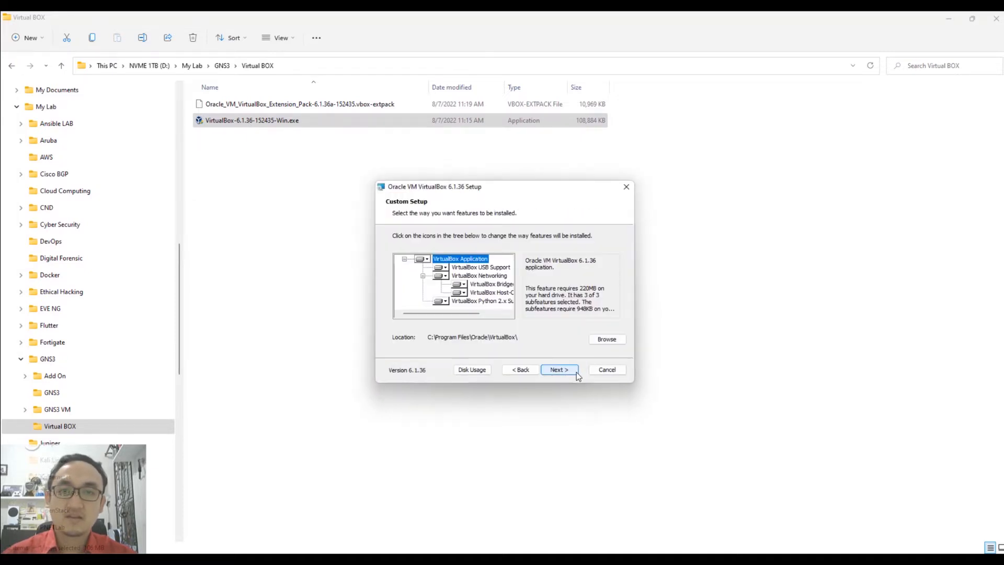
click(578, 374)
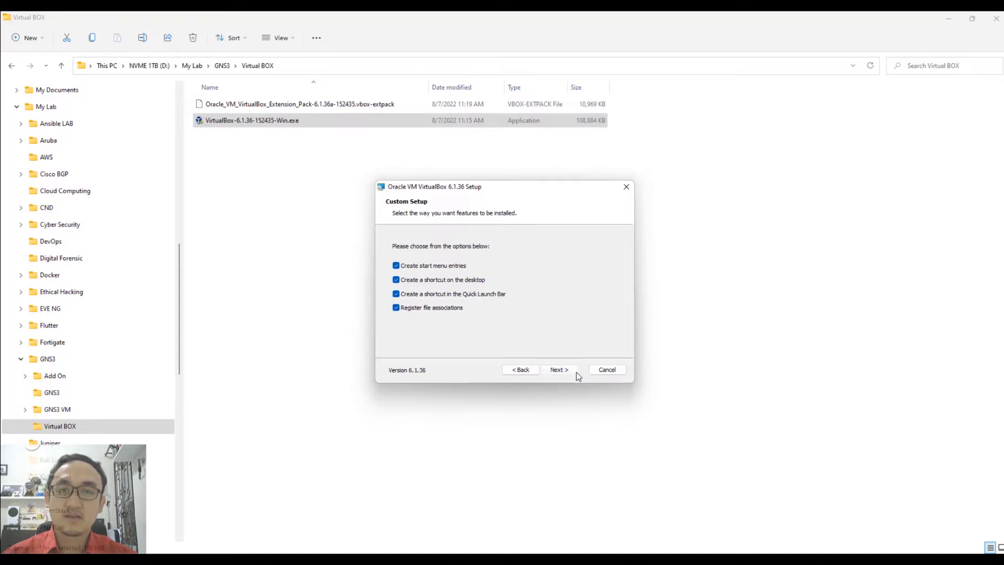
click(578, 374)
click(578, 375)
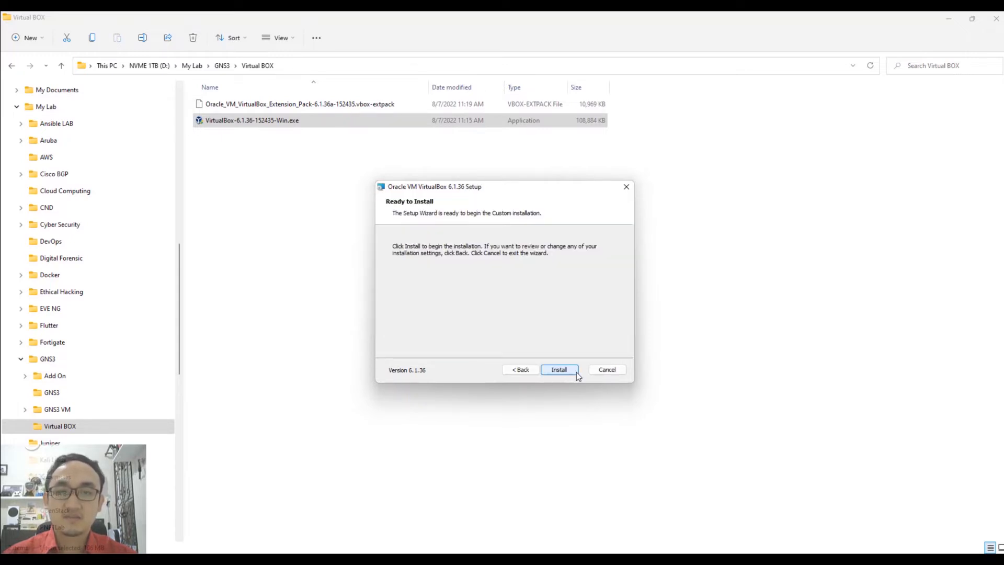
click(577, 373)
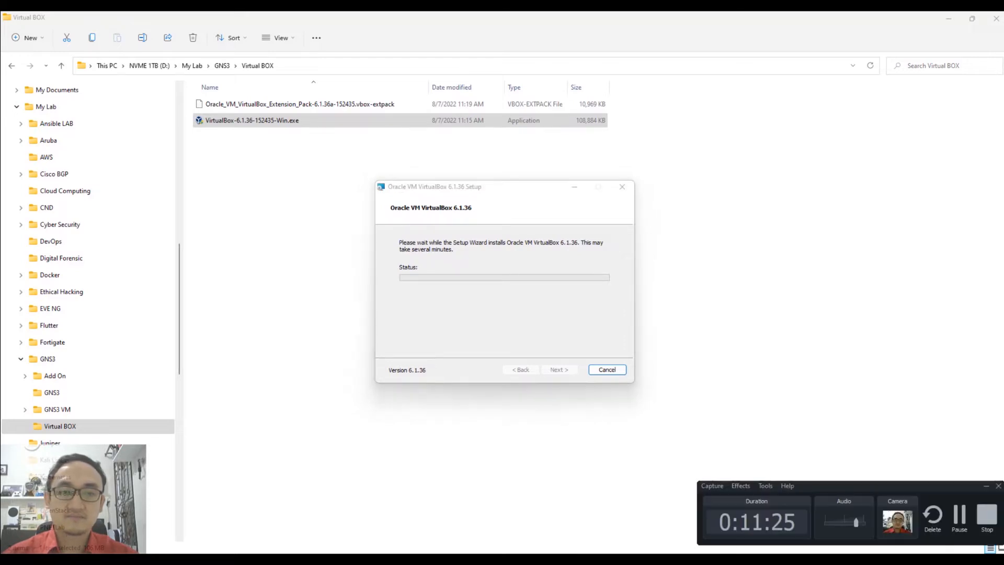
Finish the completed VirtualBox setup wizard and open Windows search.
click(959, 518)
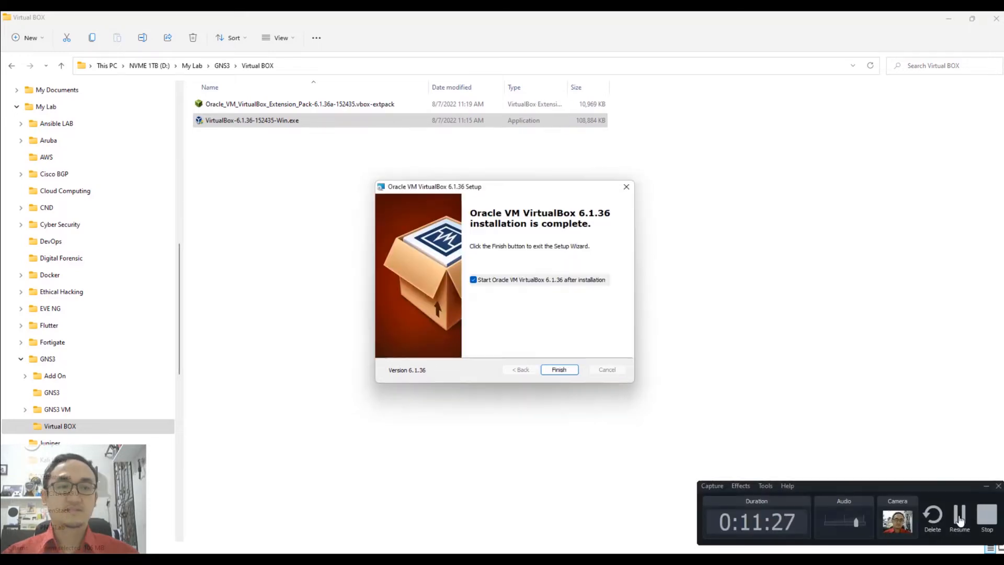
click(960, 518)
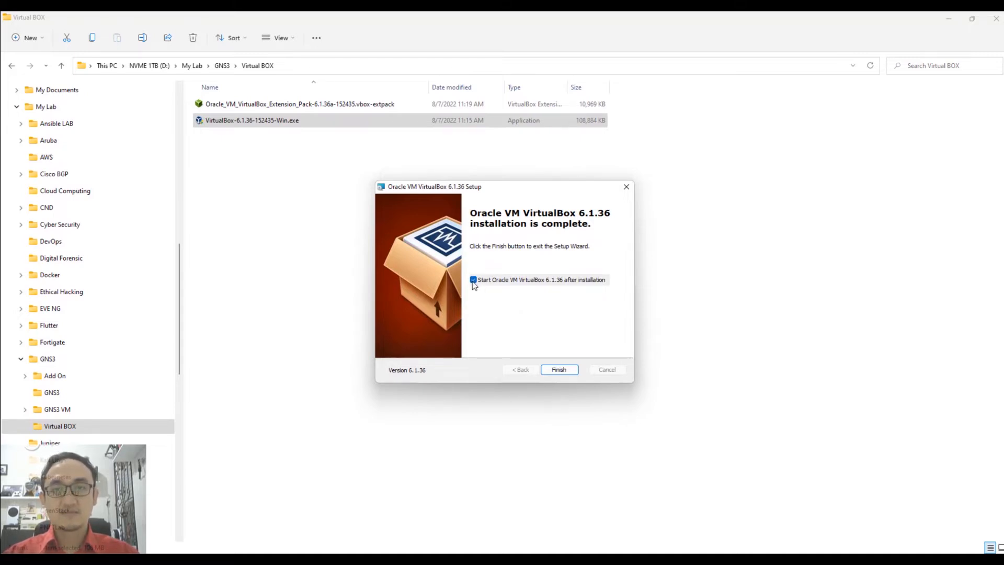
click(568, 370)
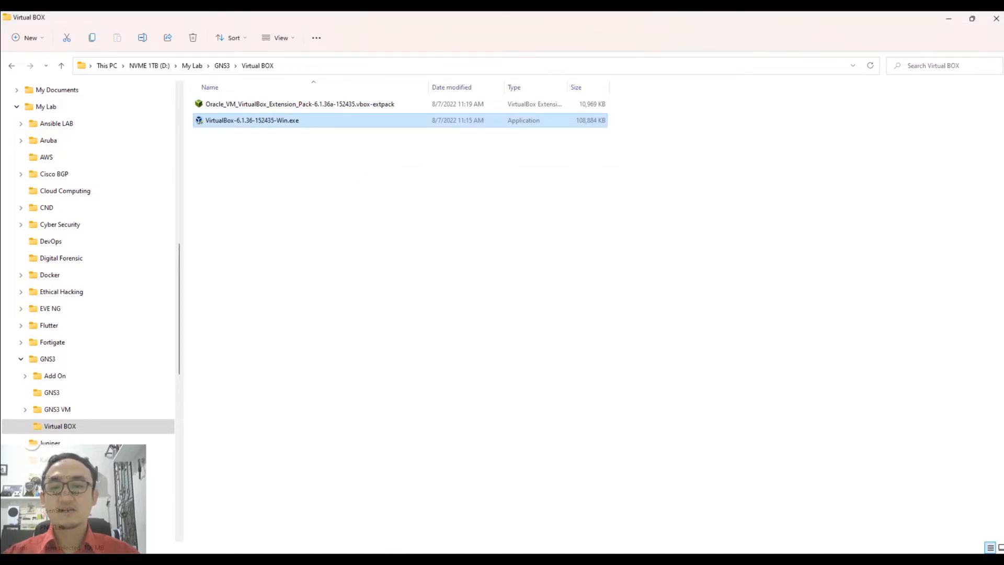
click(399, 544)
Launch VirtualBox, confirm Extension Pack 6.1.36 under Preferences > Extensions, and start adding a package.
text(vir)
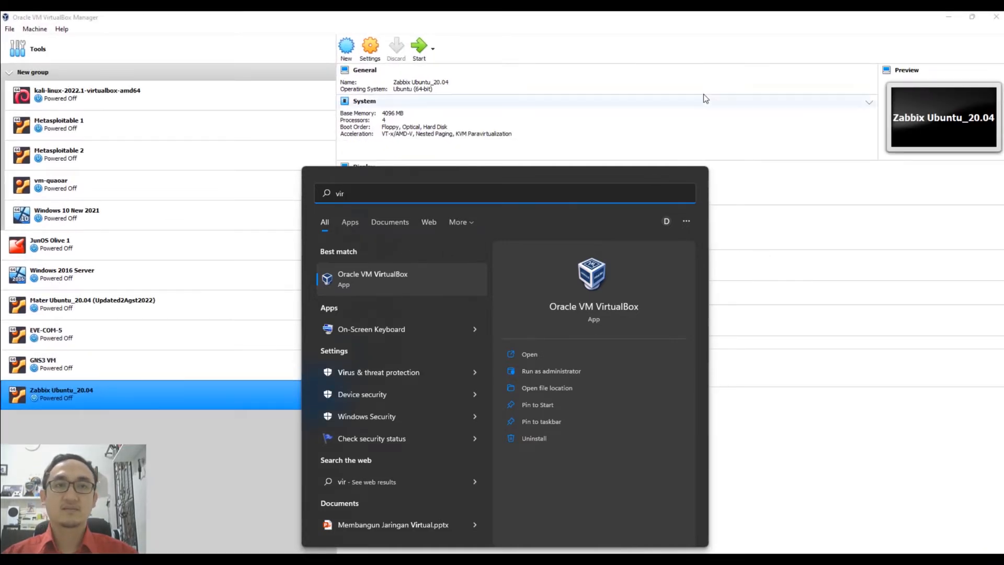
click(655, 18)
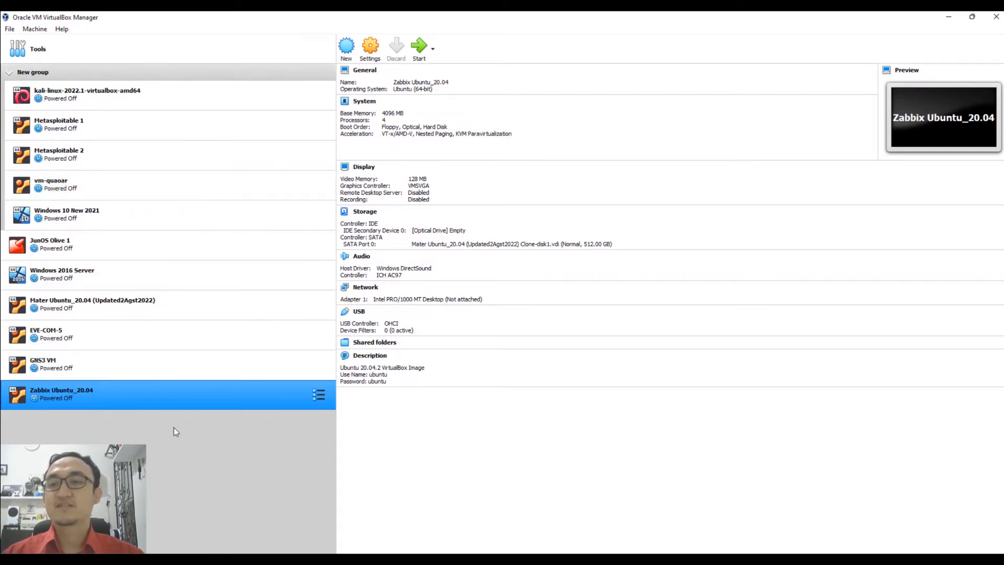
click(7, 33)
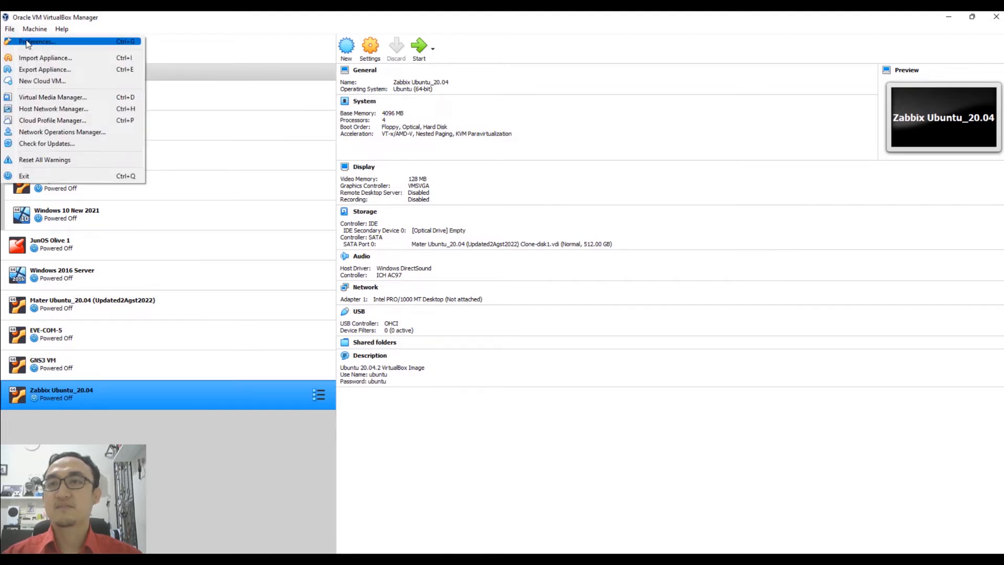
click(27, 42)
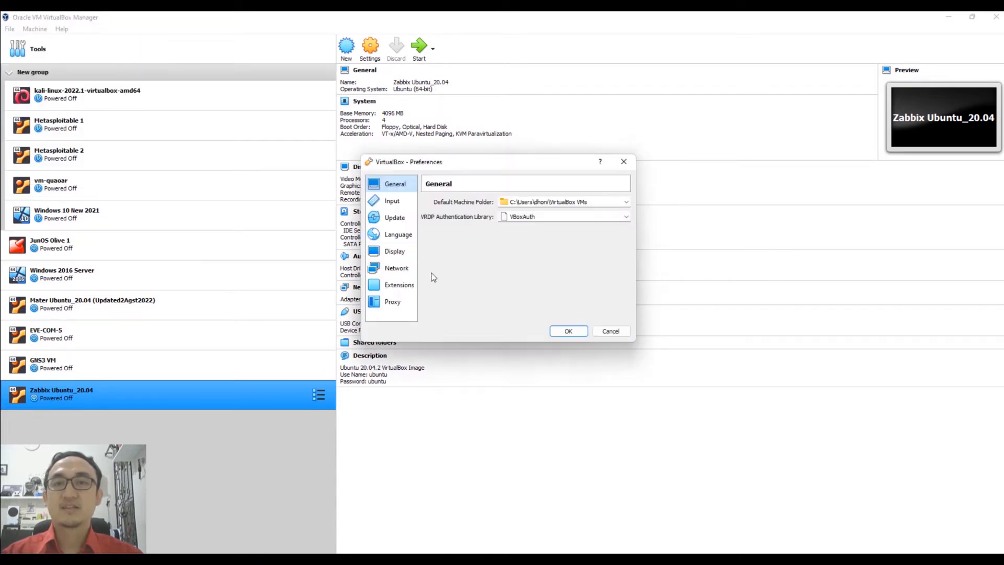
click(401, 288)
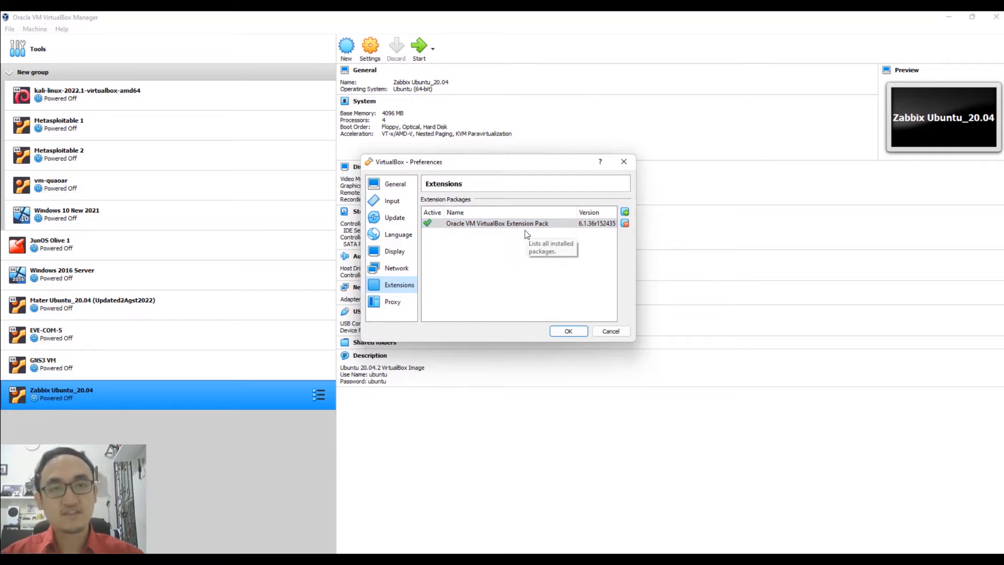
click(625, 211)
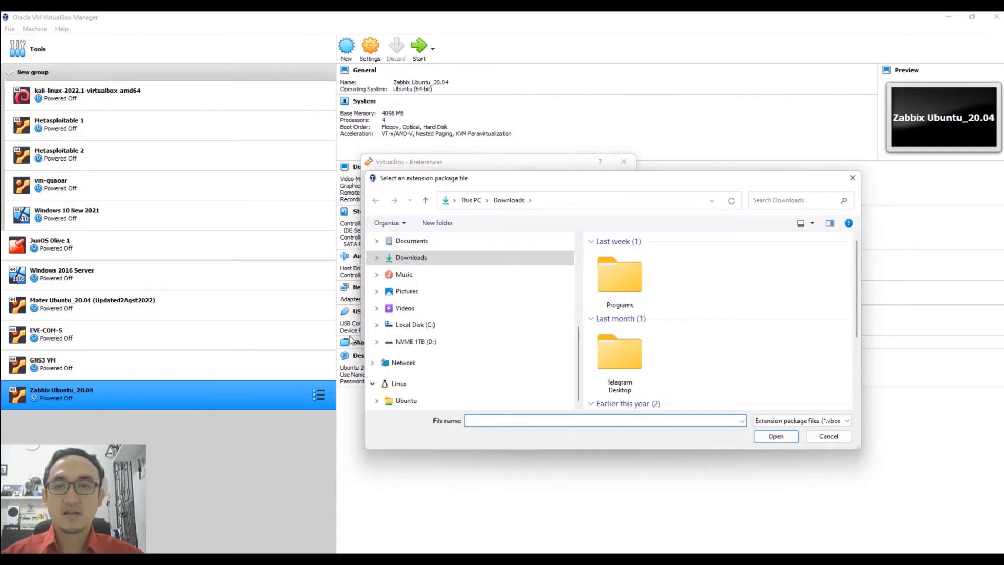
Browse the extension file picker to D:\My Lab\GNS3\Virtual BOX.
click(377, 342)
scroll(422, 391, down, 2)
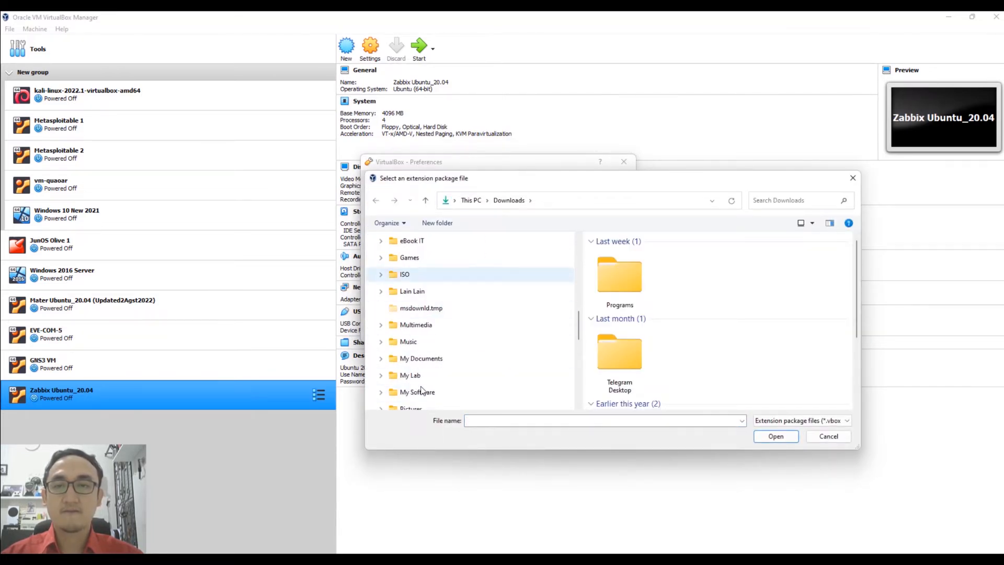
click(385, 379)
scroll(461, 381, down, 2)
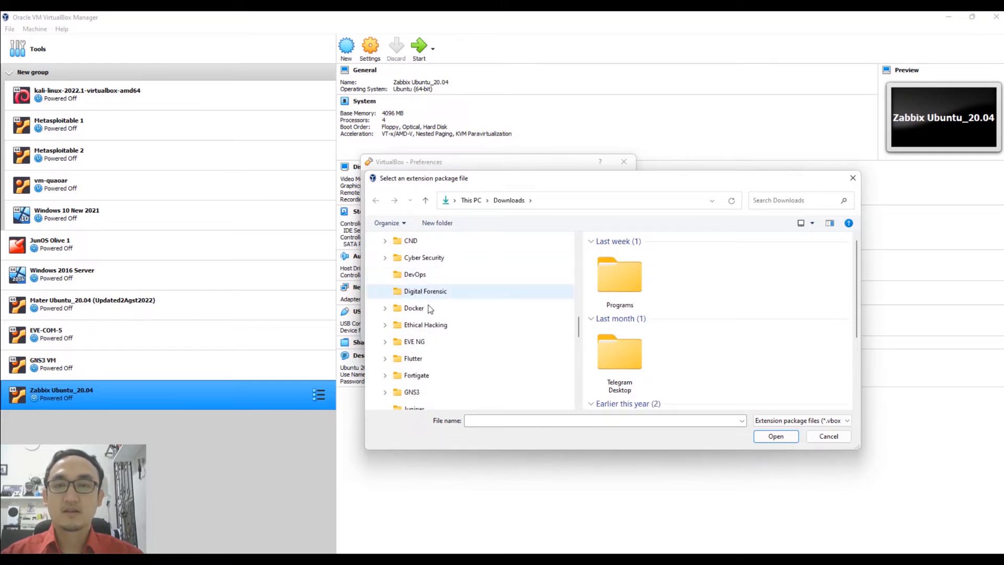
click(401, 396)
double_click(616, 309)
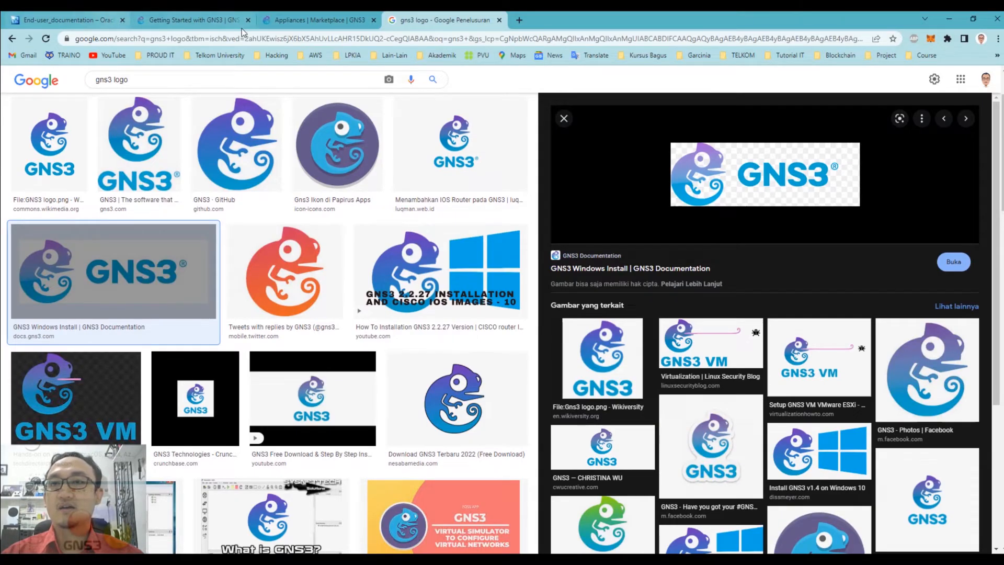
In Chrome, go from the VirtualBox documentation page to the VirtualBox Downloads page.
click(83, 18)
drag(74, 207, 23, 204)
click(23, 204)
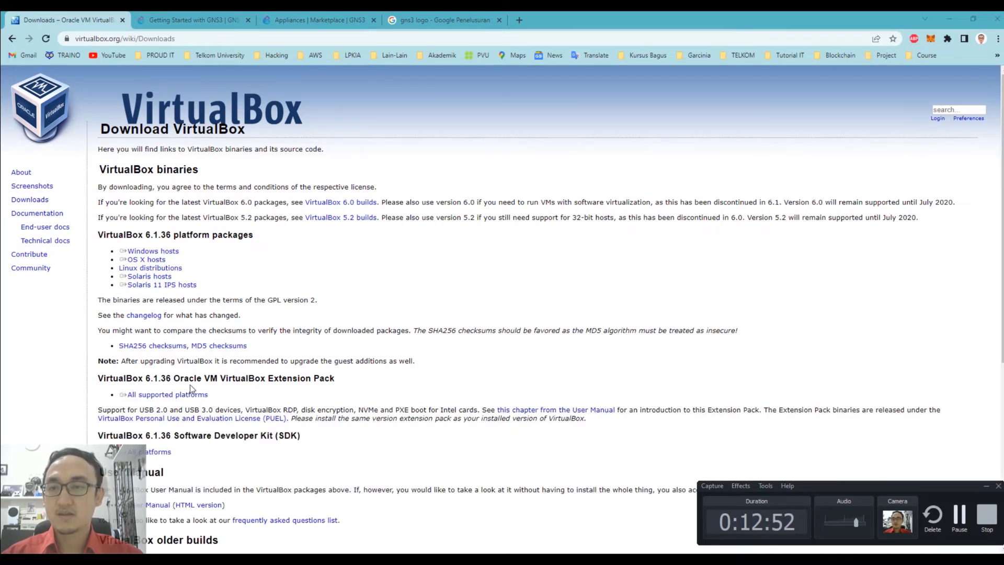
click(986, 487)
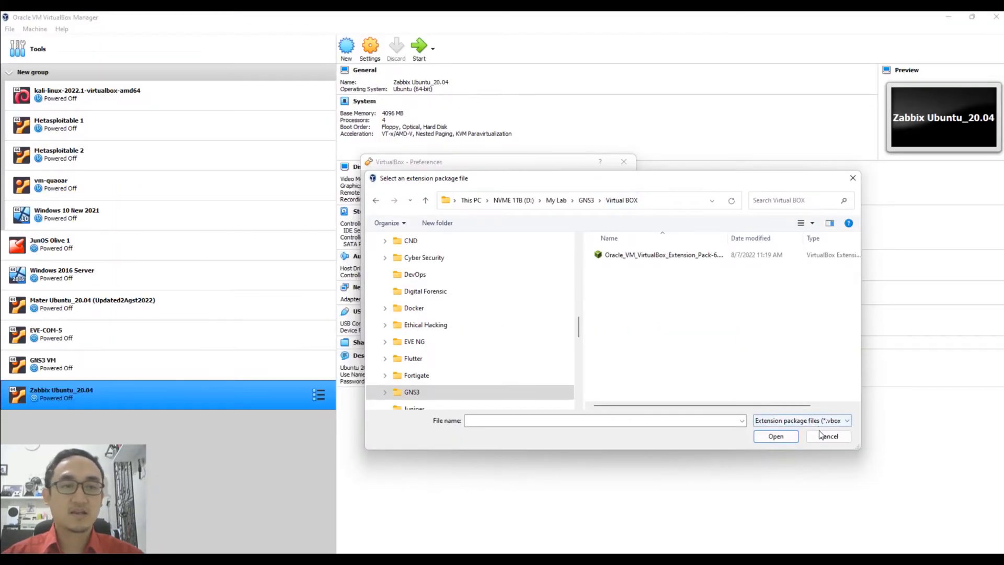
Cancel the extension picker, close Preferences, minimize VirtualBox Manager, and switch to the Virtual BOX folder.
click(828, 437)
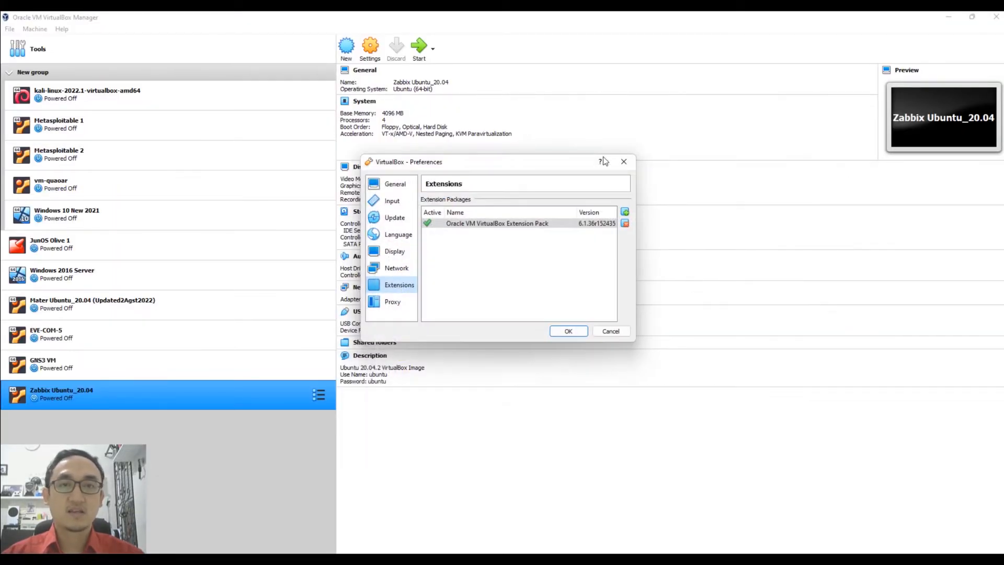
click(631, 163)
click(948, 18)
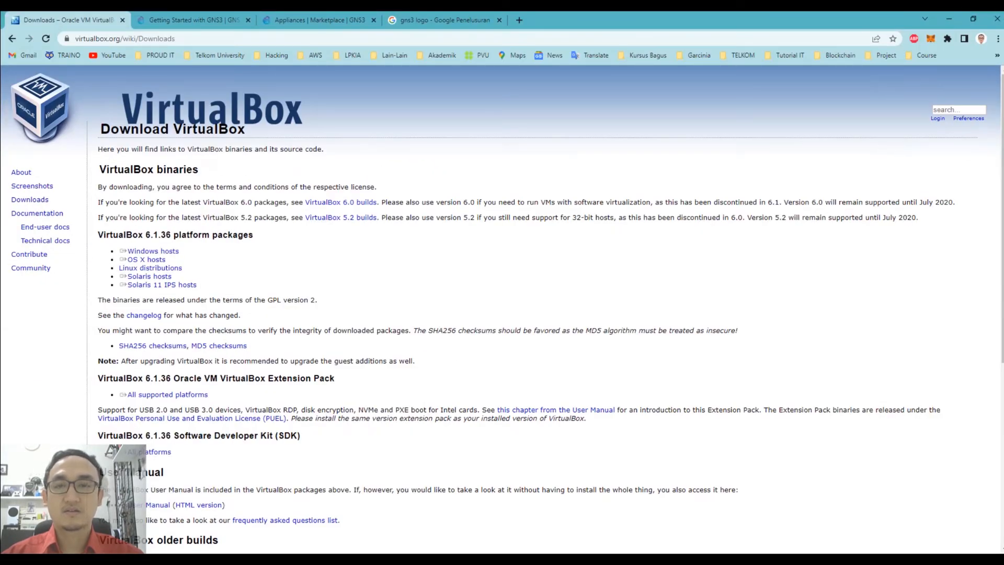
key(alt+Tab)
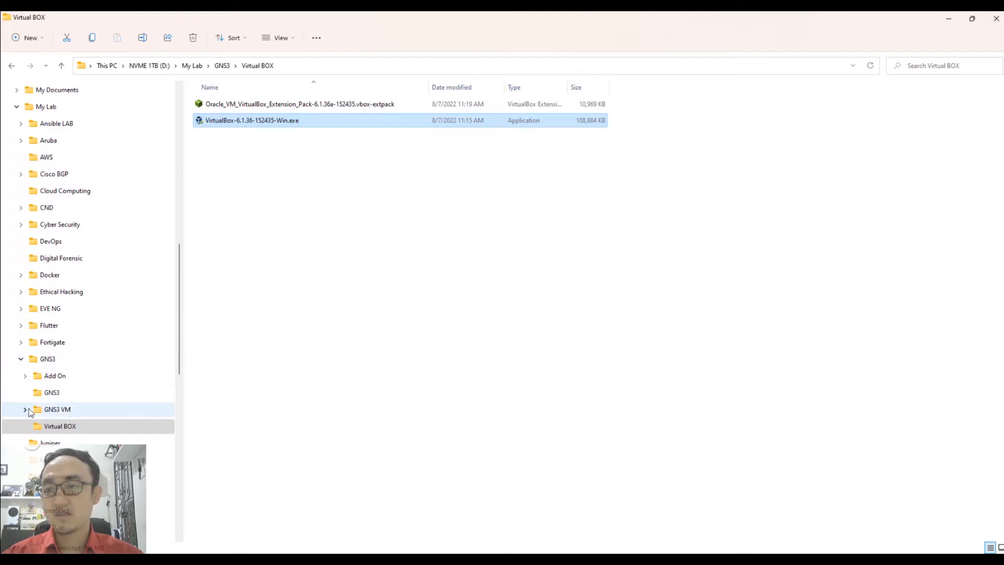
Open GNS3 VM\GNS3.VM.VirtualBox.2.2.33.1 and launch GNS3 VM.ova for import into VirtualBox.
click(53, 414)
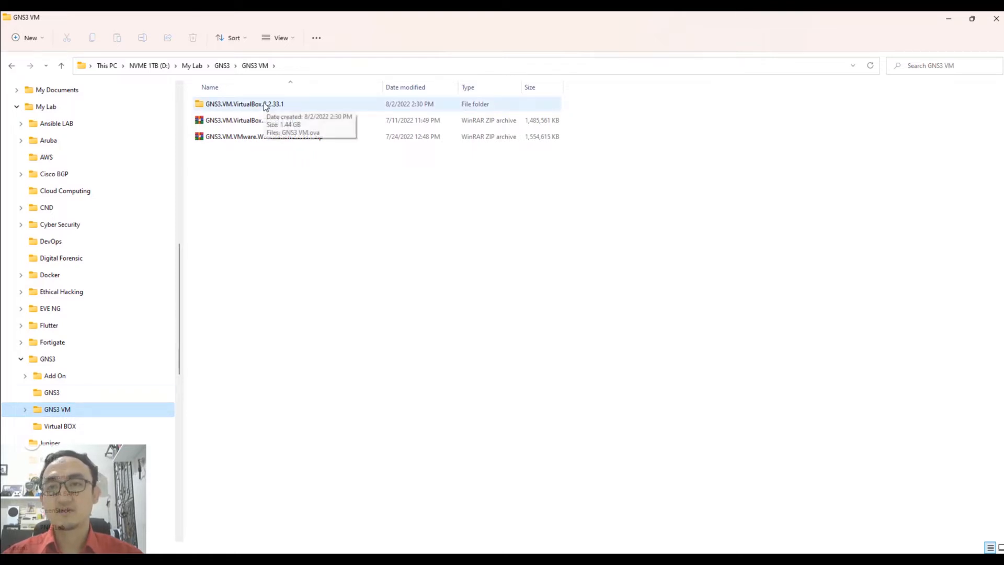
click(253, 125)
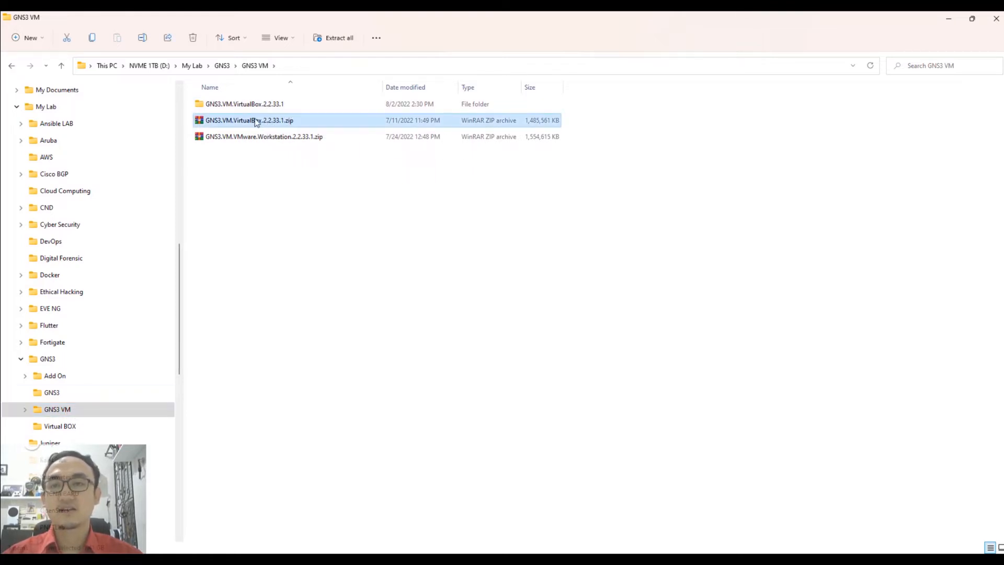
double_click(260, 103)
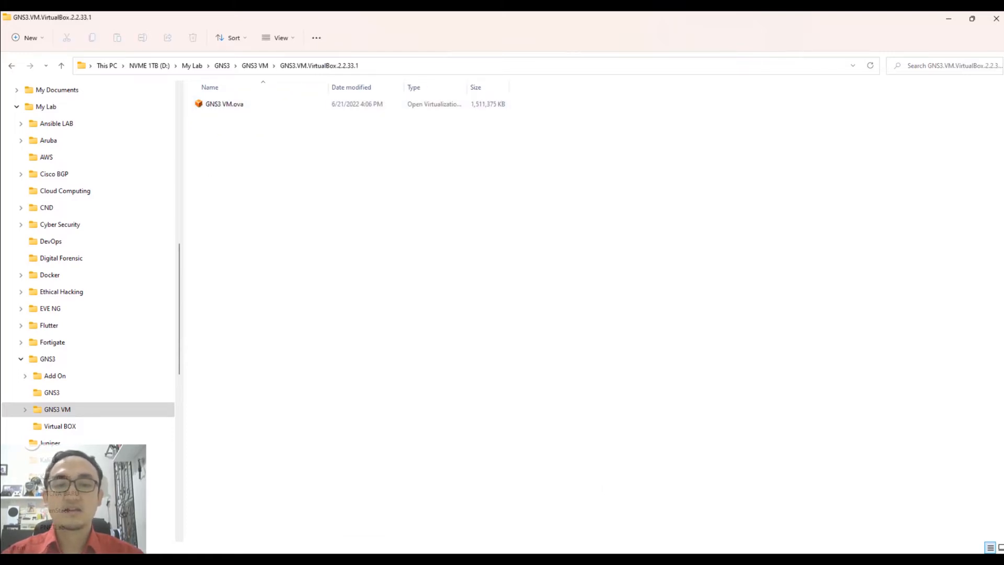
click(667, 560)
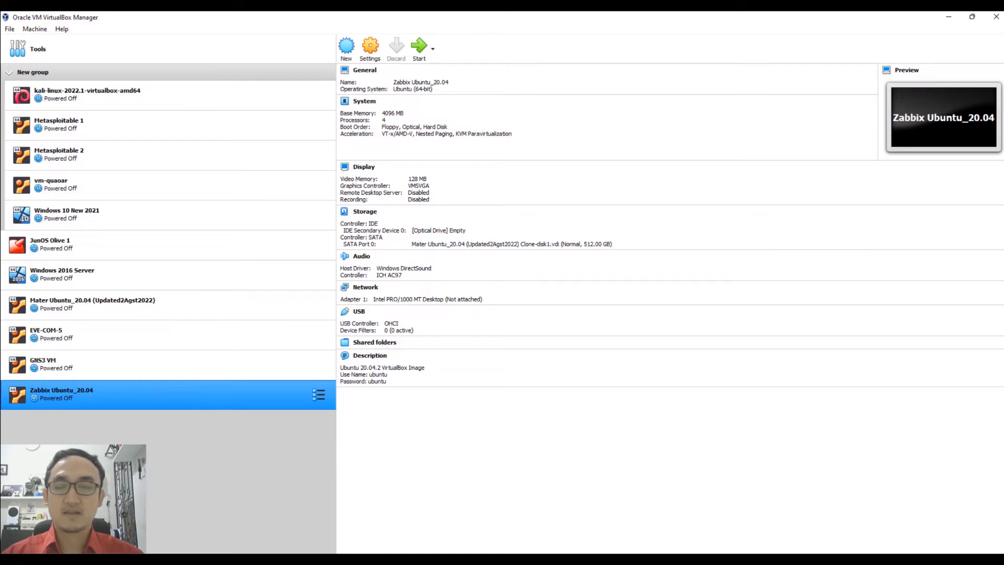
click(511, 560)
click(229, 106)
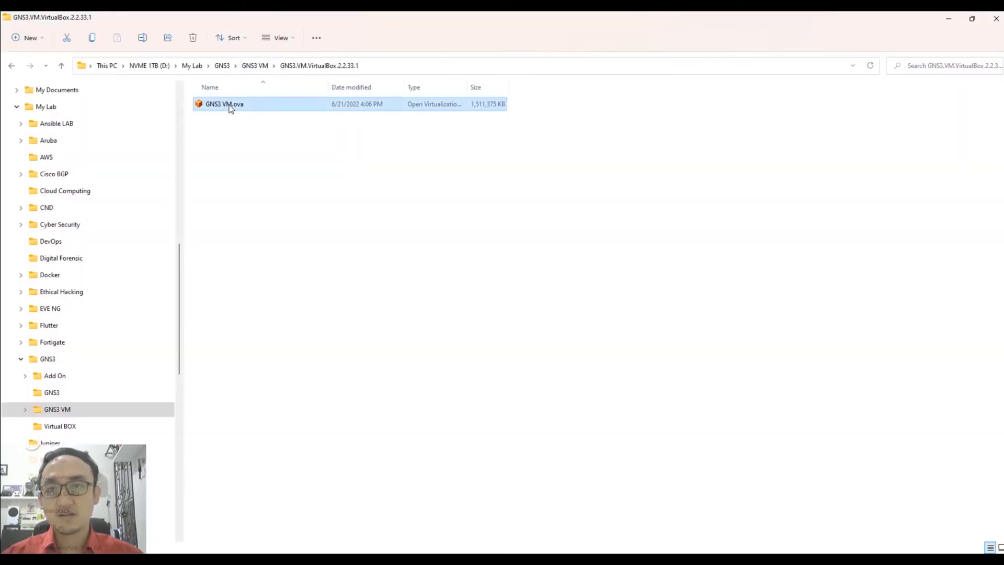
double_click(229, 106)
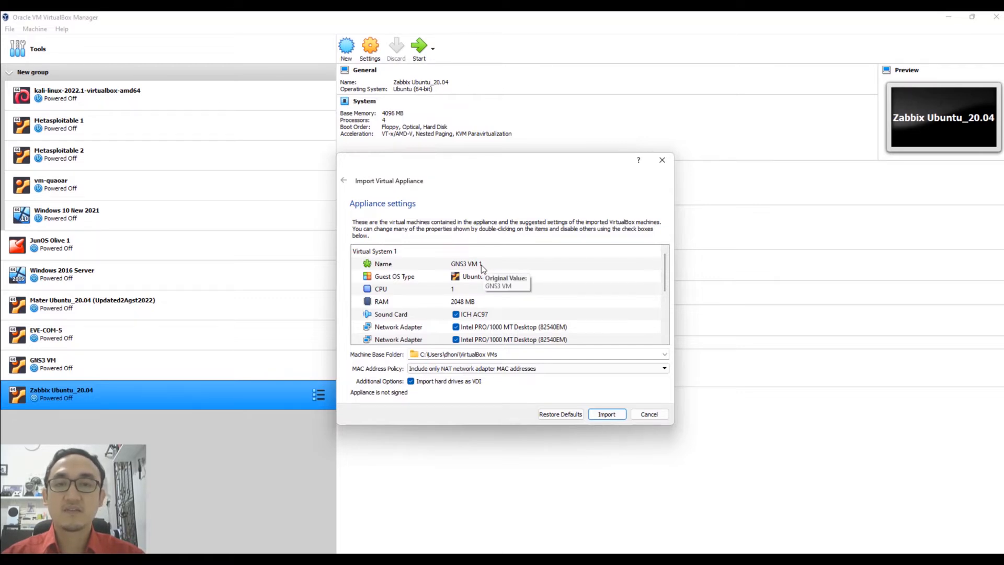
Import the GNS3 VM.ova appliance as GNS3 VM 1 and select the new machine.
click(607, 414)
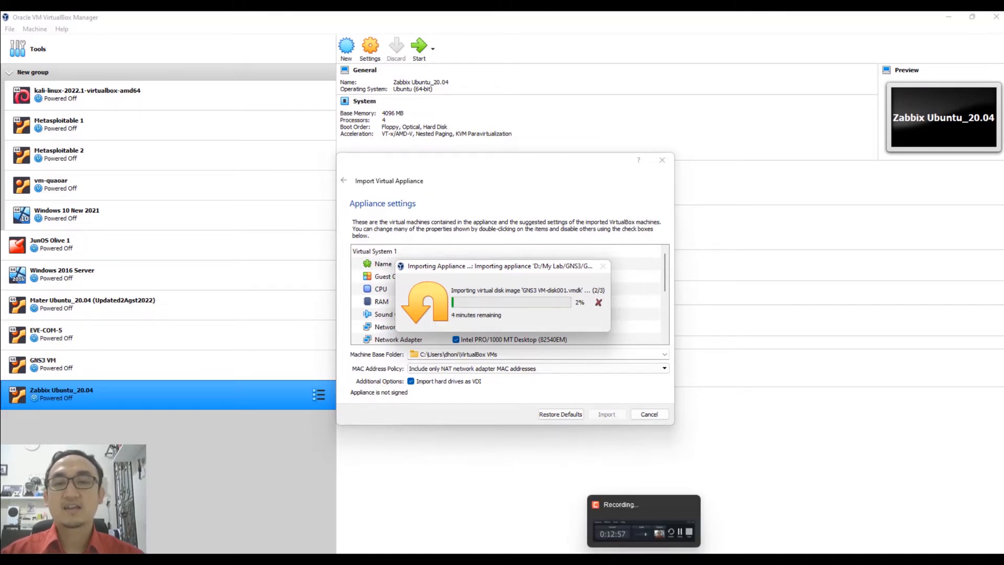
click(644, 558)
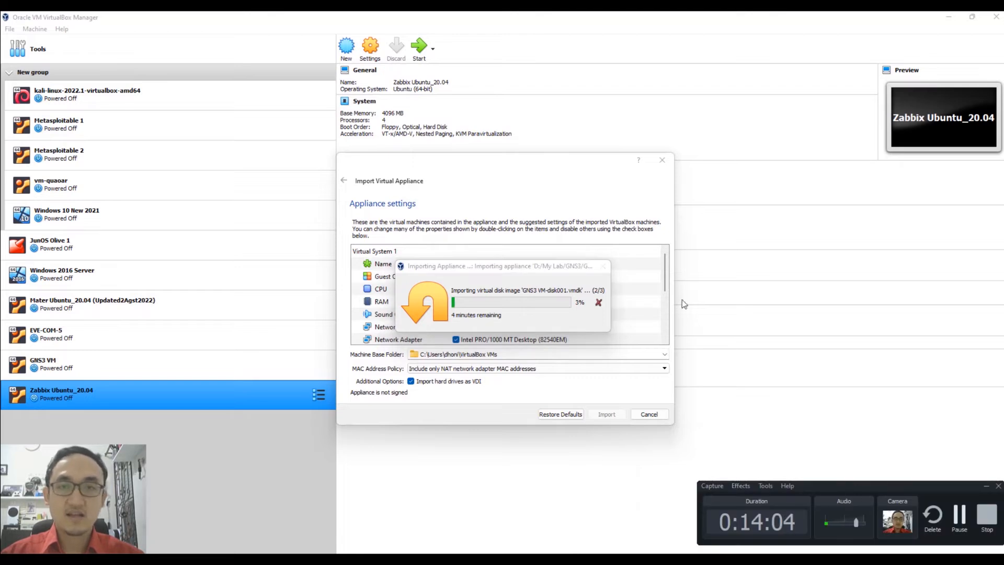
click(958, 517)
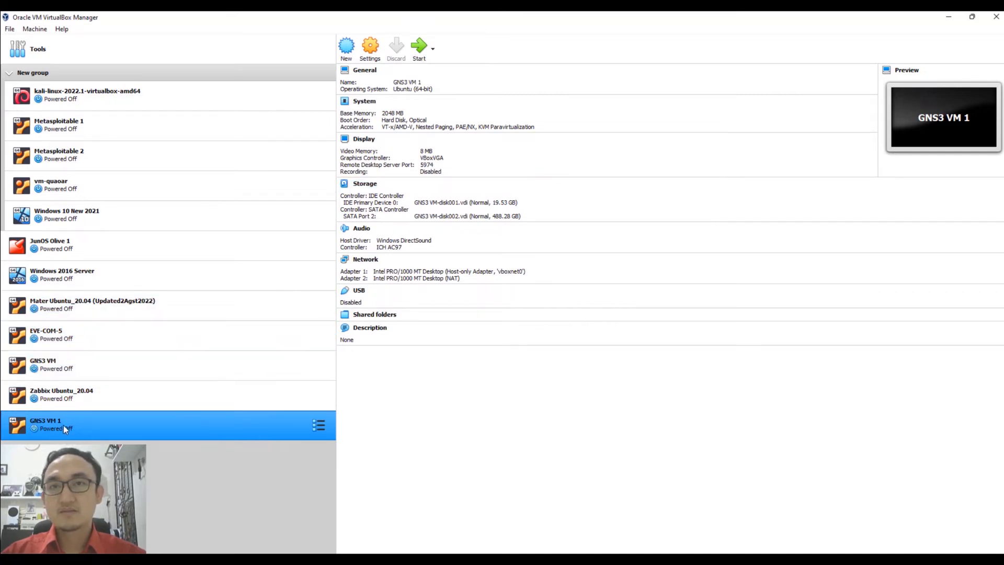
Set GNS3 VM 1's display to the VMSVGA graphics controller with 16 MB video memory.
click(370, 47)
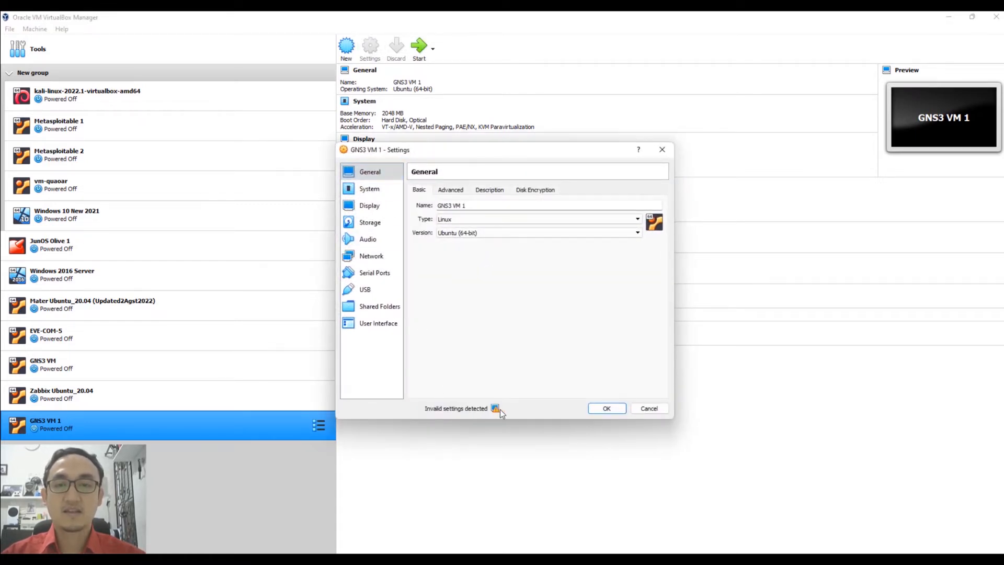
mouse_move(496, 409)
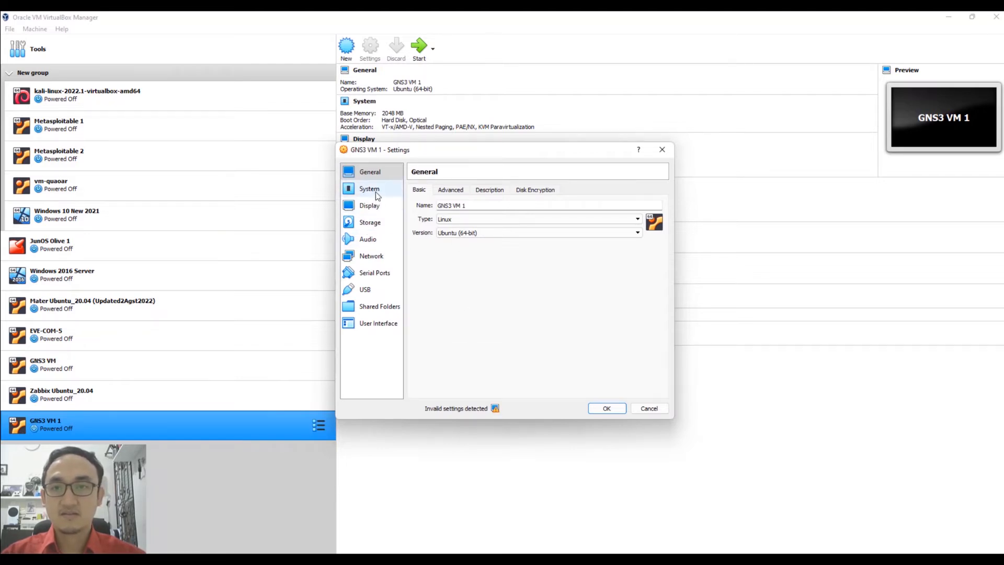
click(369, 206)
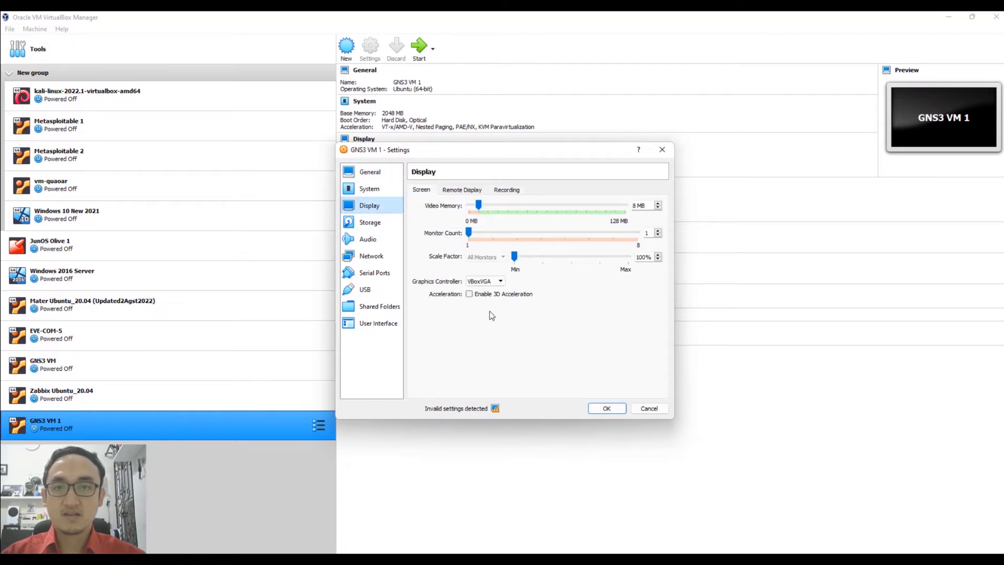
click(500, 282)
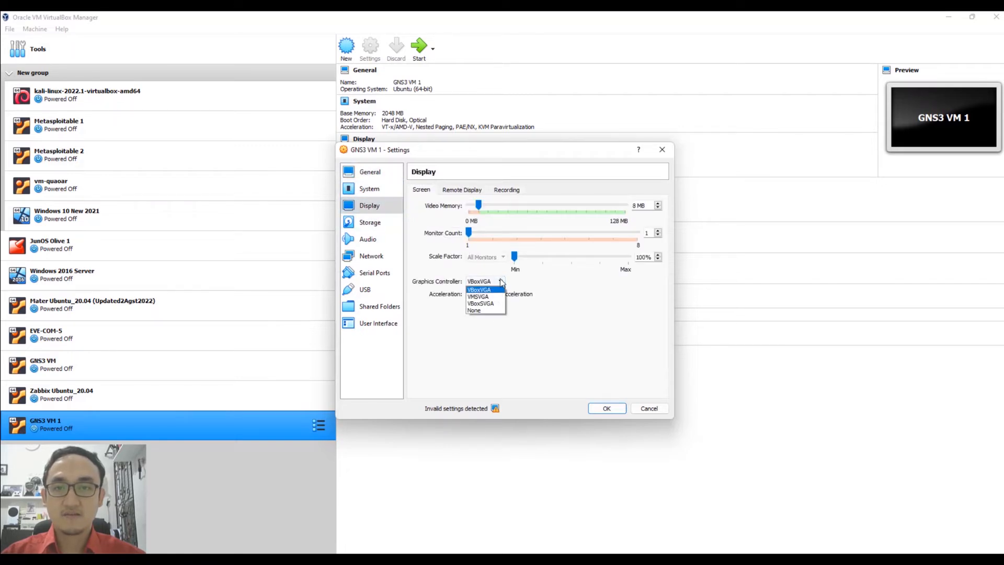
click(479, 297)
click(493, 202)
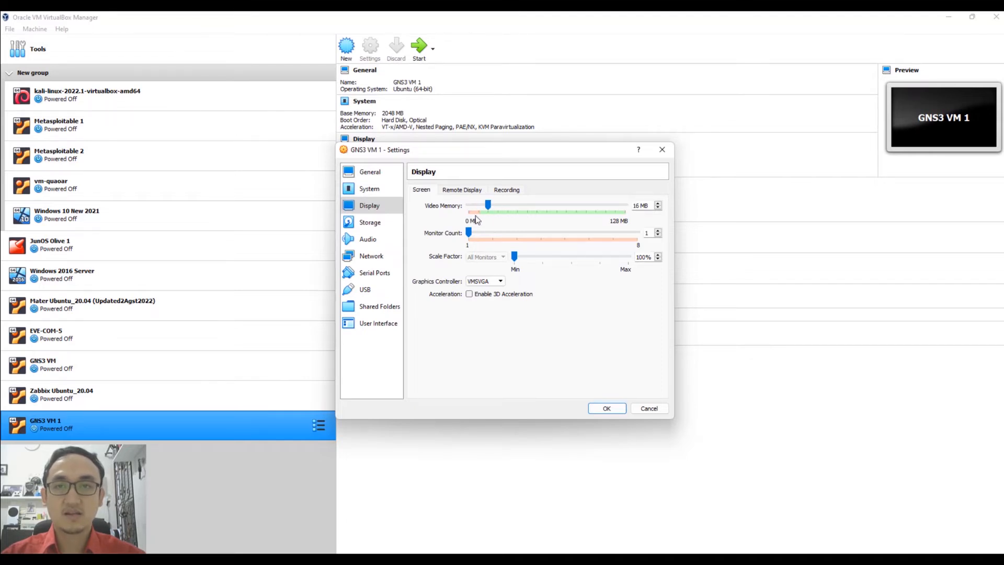
Raise GNS3 VM 1's processor count to 4 on the System Processor page.
click(378, 192)
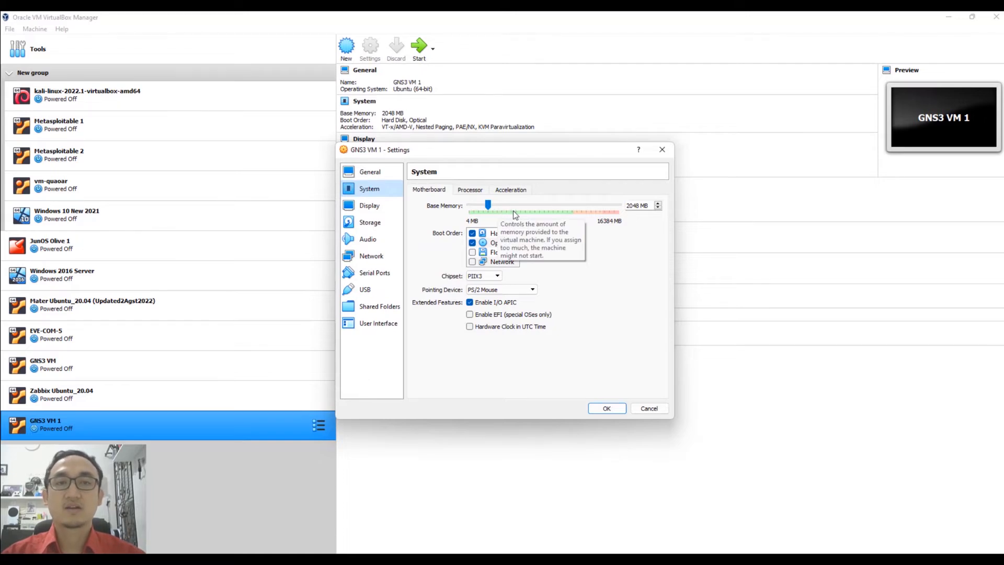
click(461, 193)
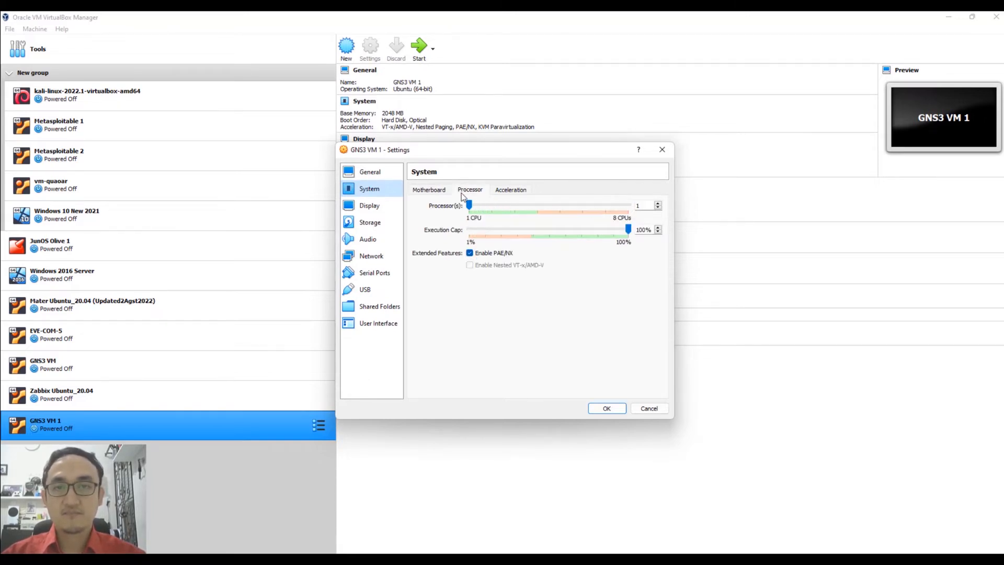
click(517, 207)
click(518, 208)
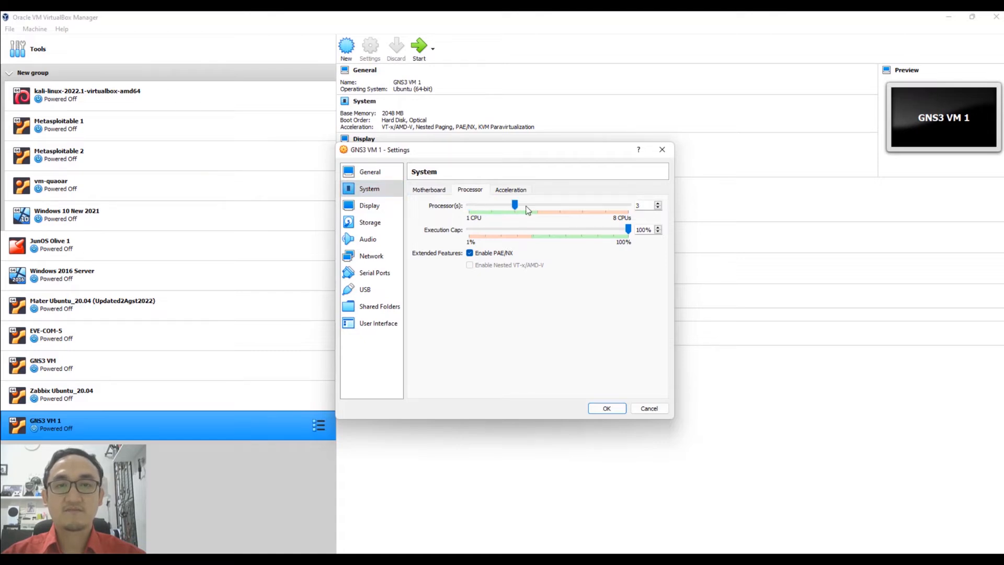
click(531, 209)
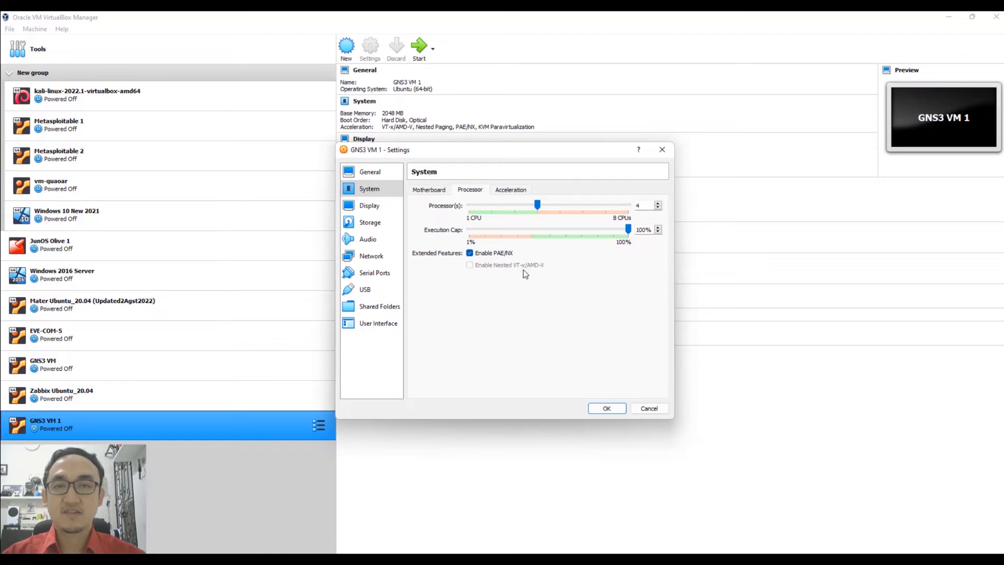
mouse_move(475, 265)
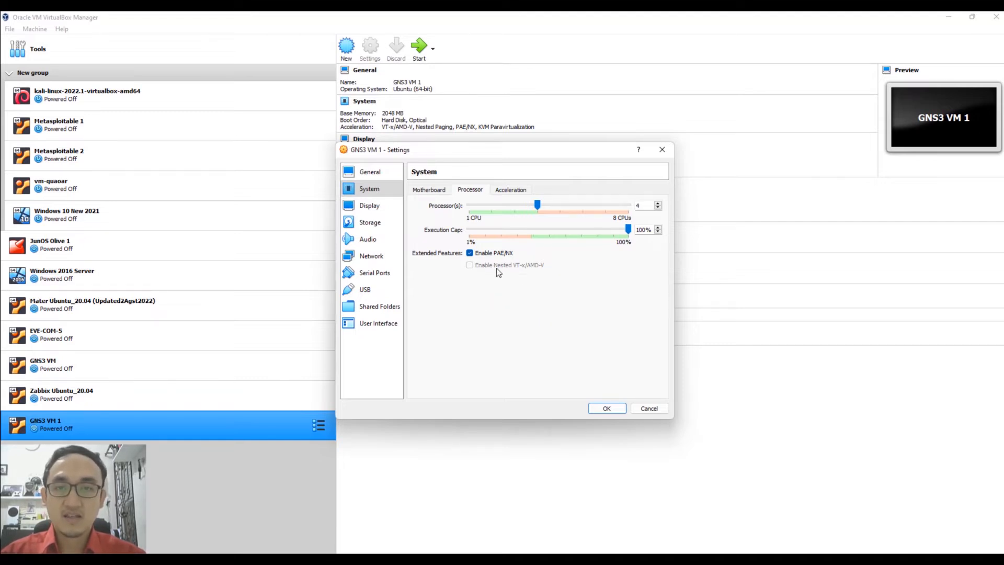
Open a Command Prompt in the C:\Program Files\Oracle\VirtualBox folder.
key(super+r)
text(cmd)
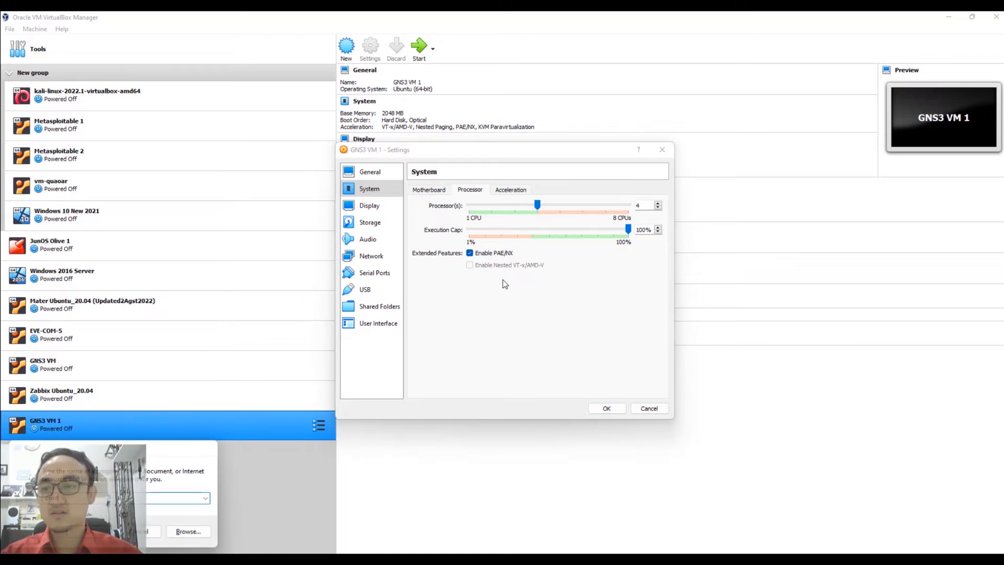
key(Return)
text(cd )
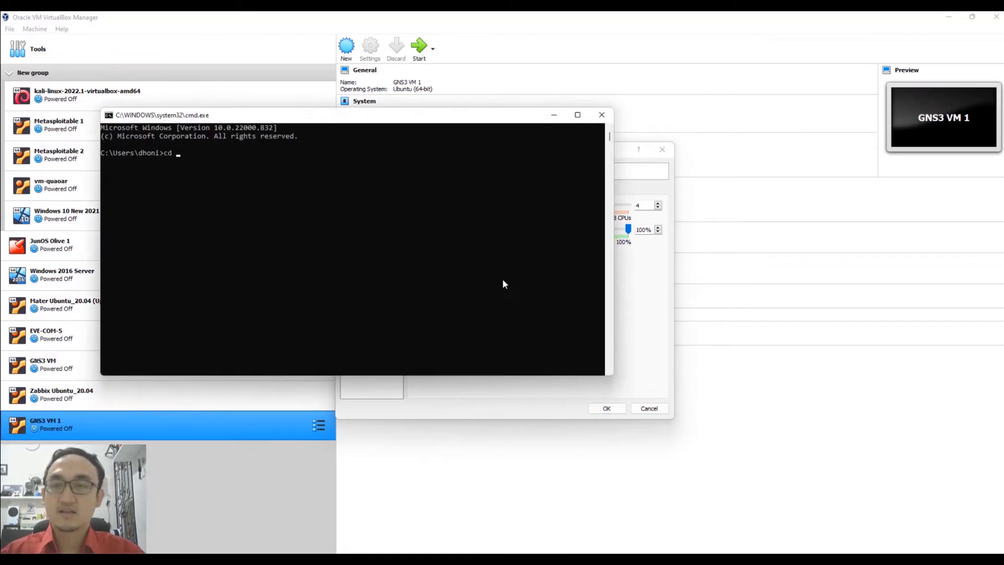
text("c)
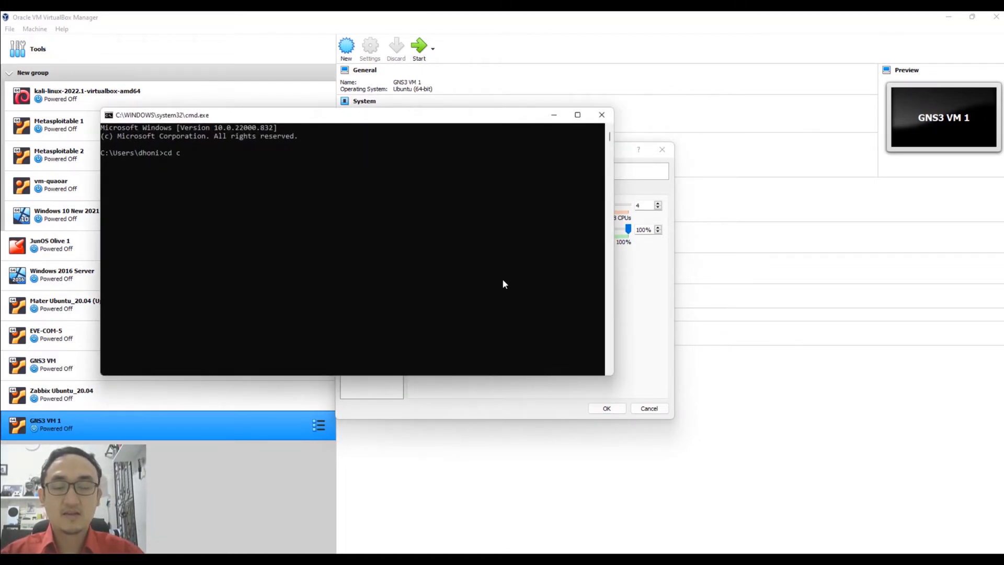
text(:)
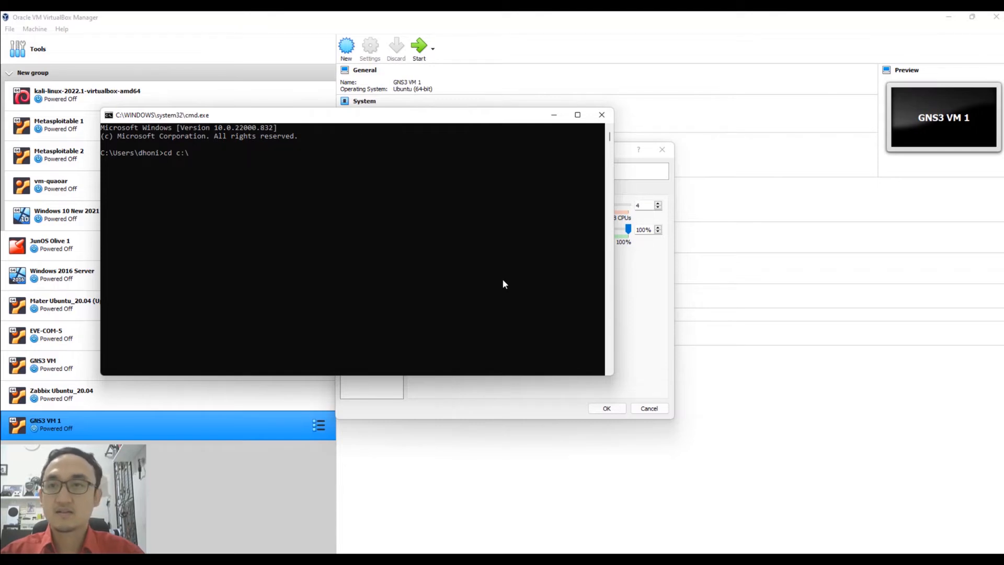
text(\Pr)
key(Tab)
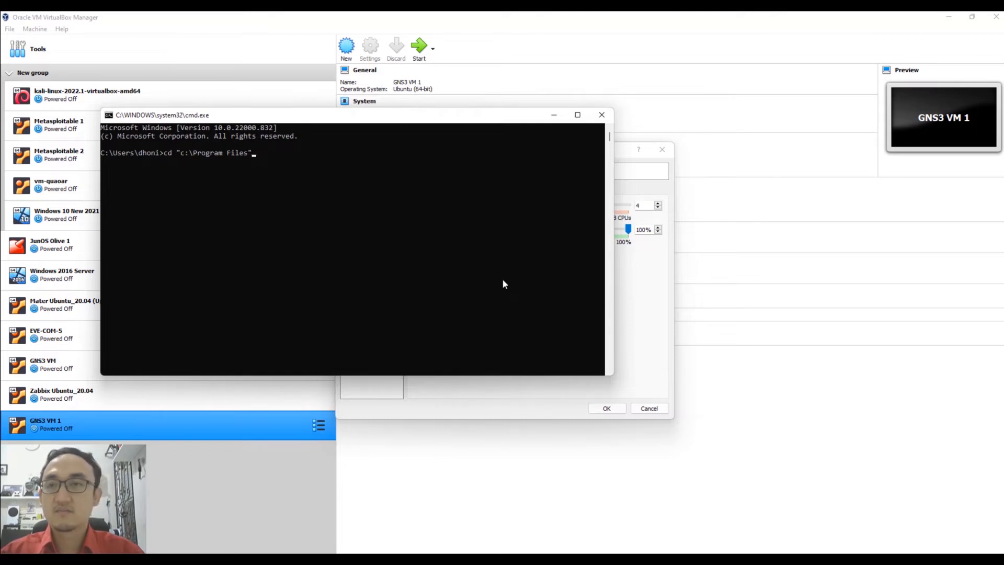
text(\Or)
key(Tab)
text(\Vi)
key(Tab)
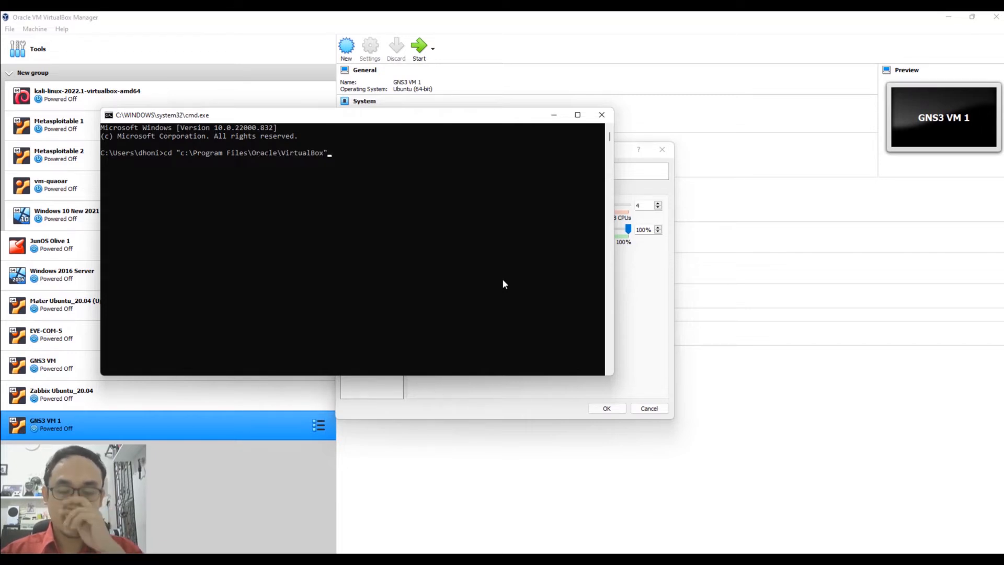
key(Return)
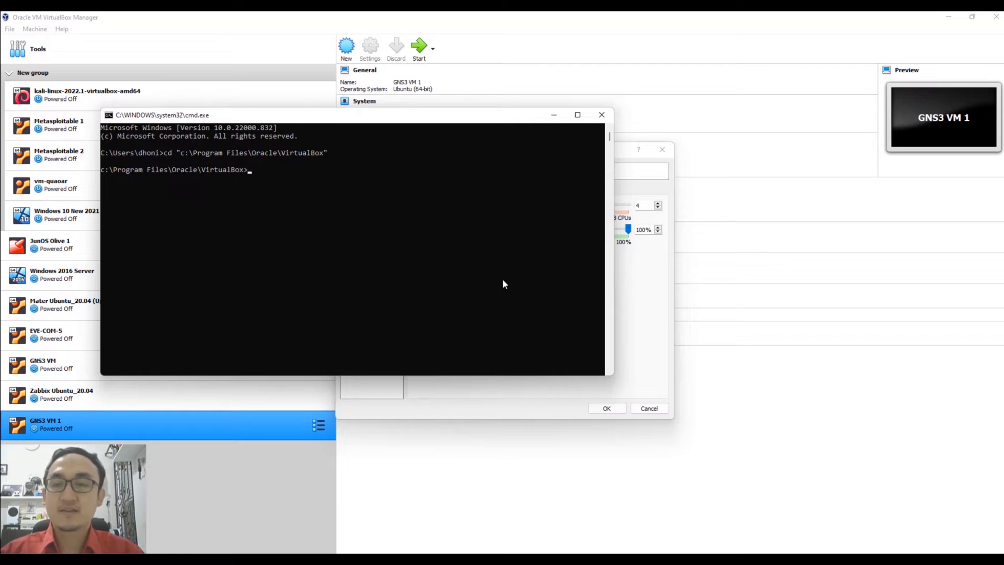
Run VBoxManage.exe modifyvm "GNS3 VM 1" --nested-hw-virt on.
text(vboxma)
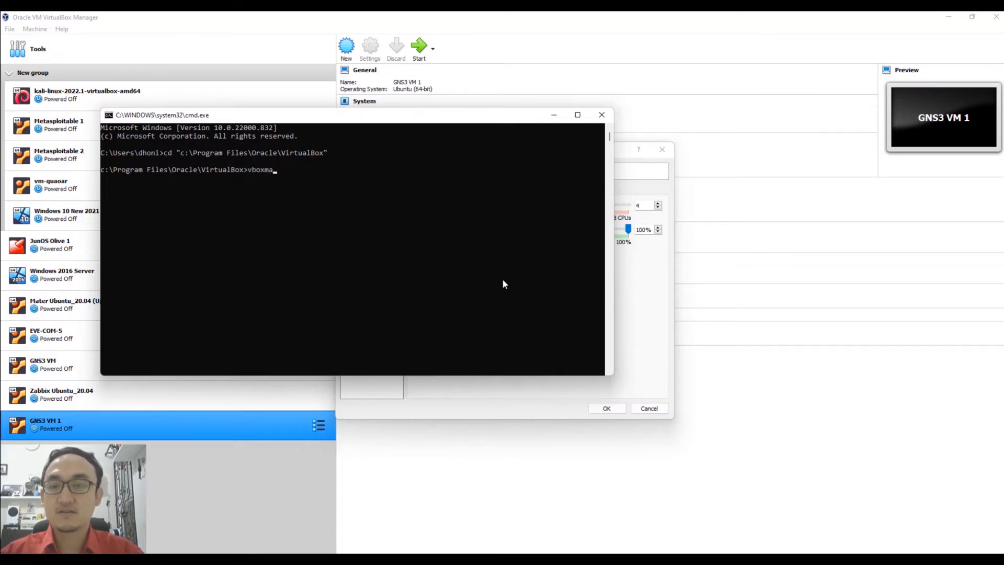
key(Tab)
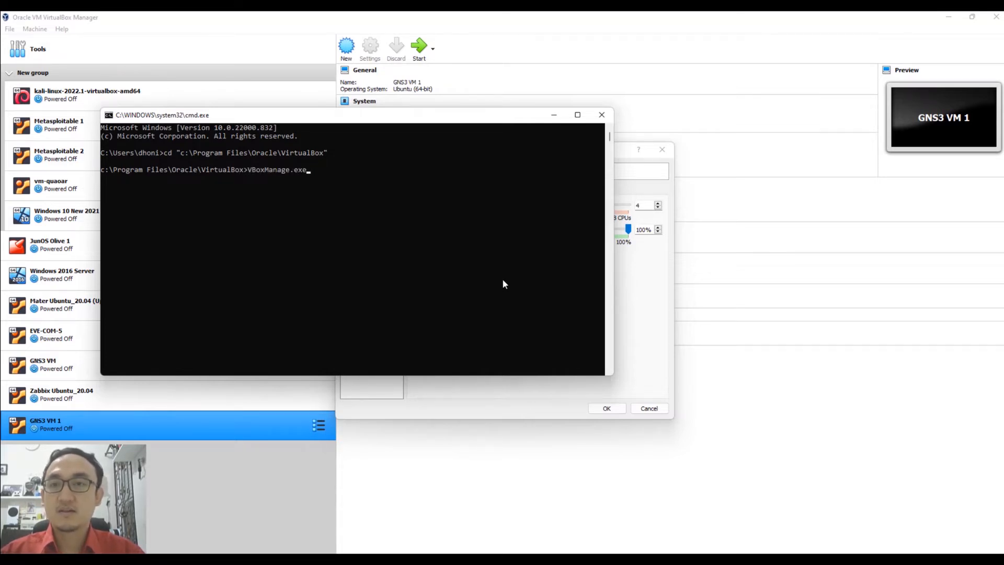
text(m)
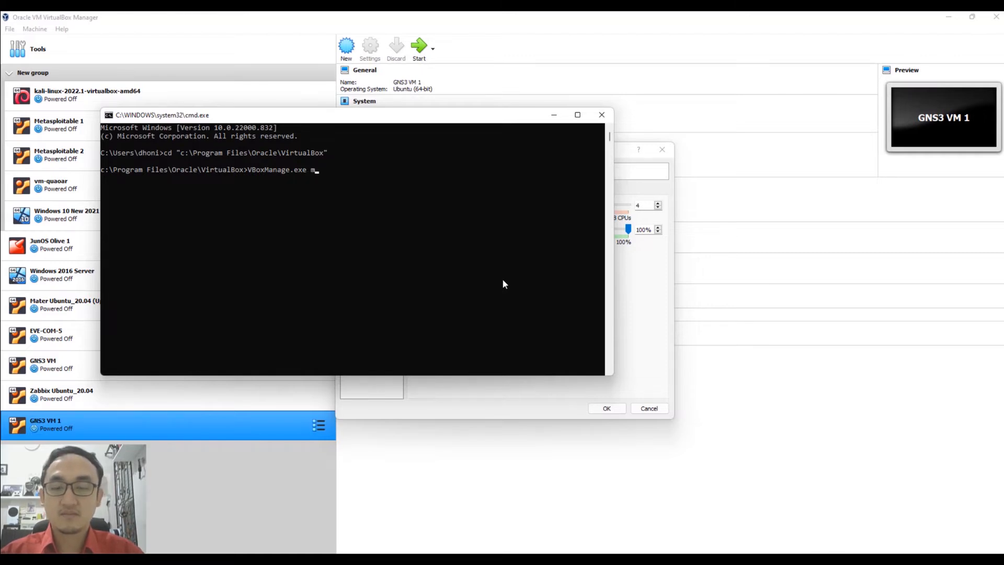
text(odify)
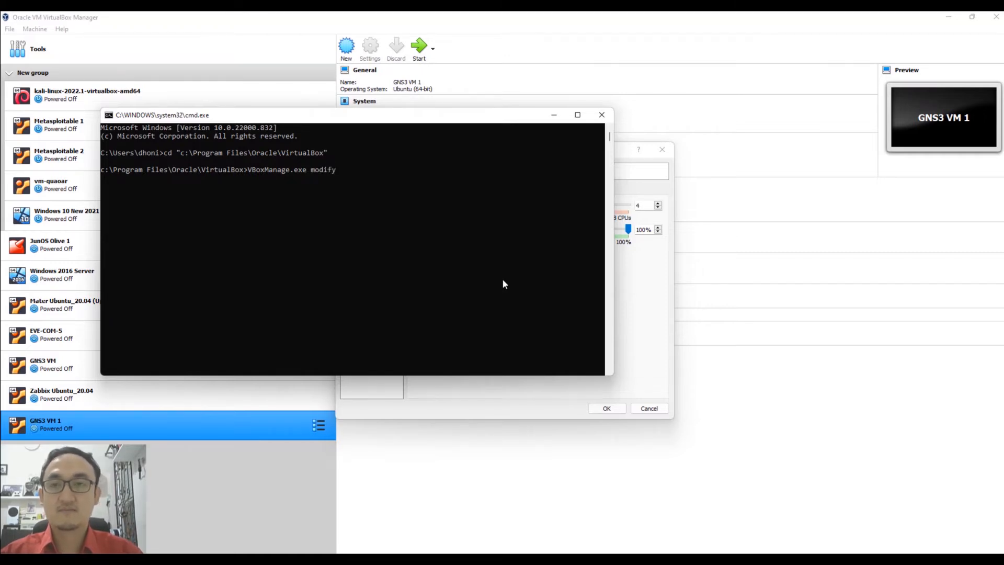
text(vm)
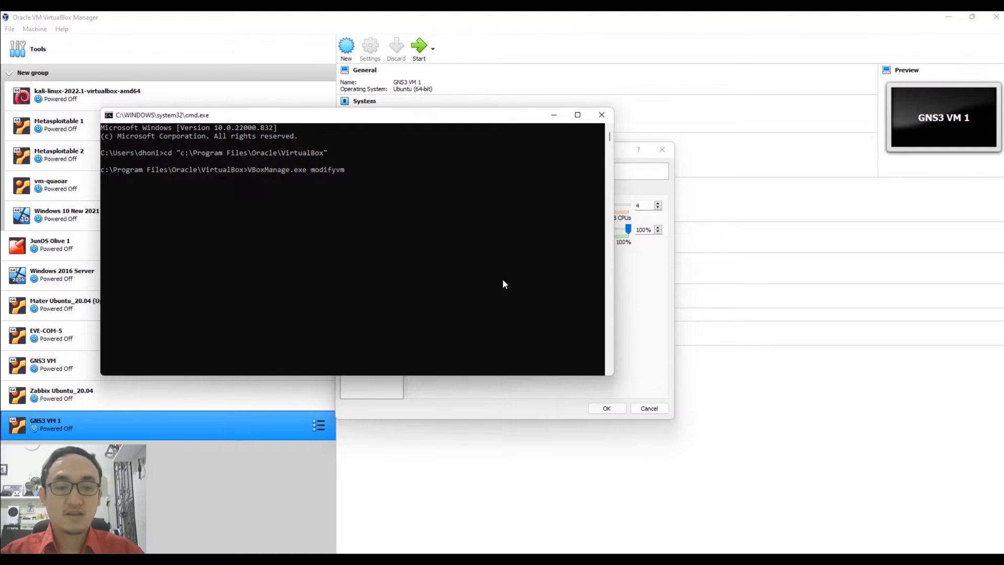
text( "GN)
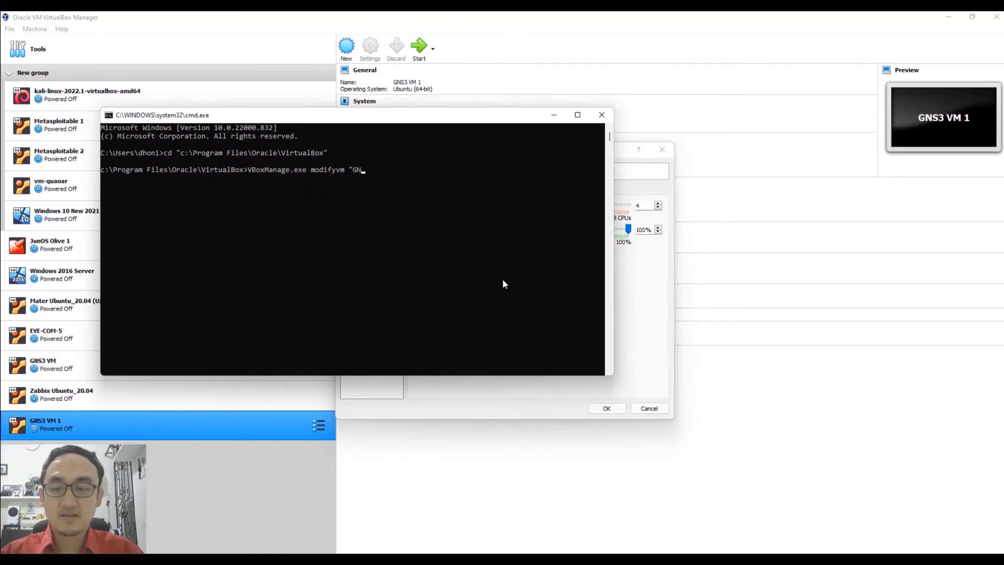
text(S3 VM)
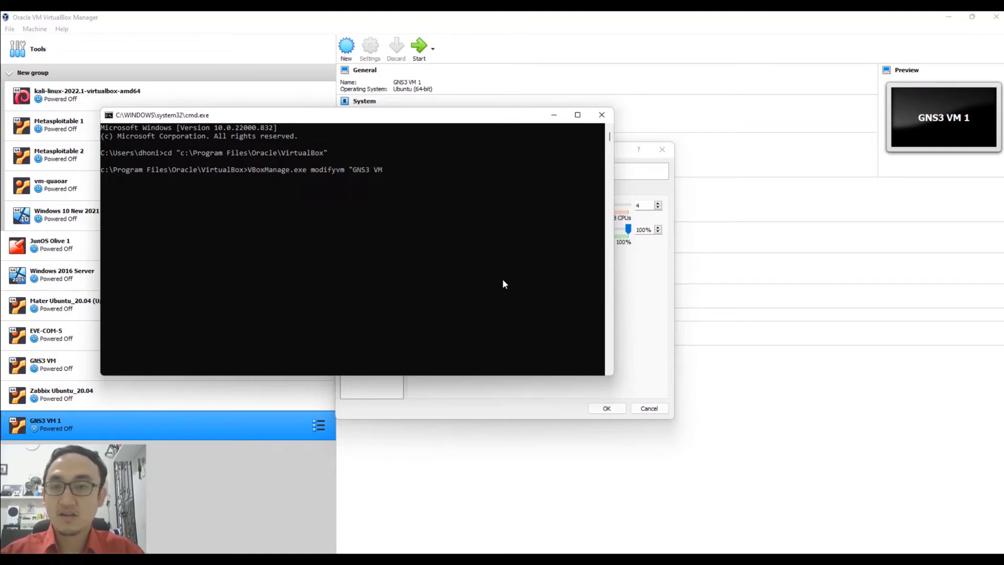
text( 1")
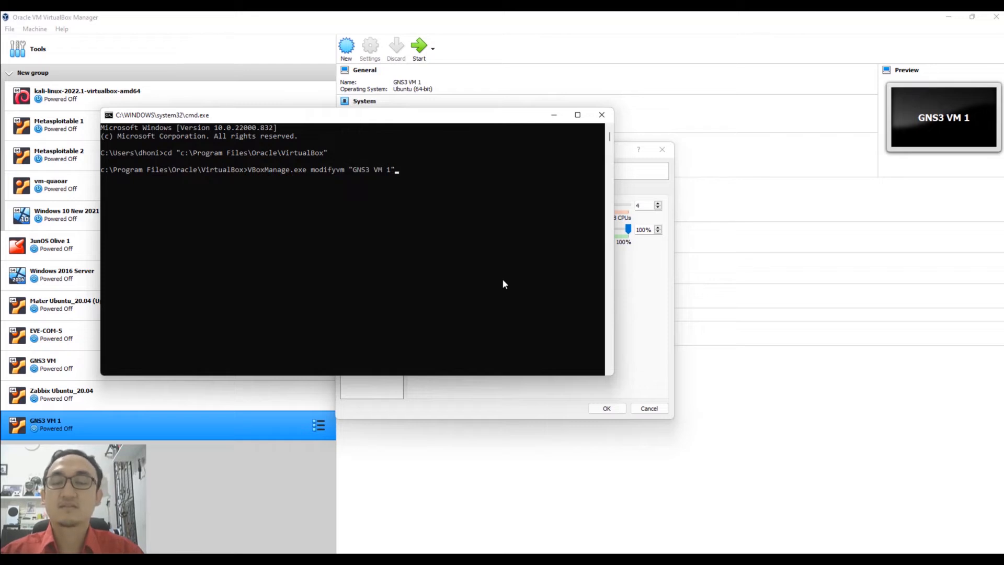
text( --ne)
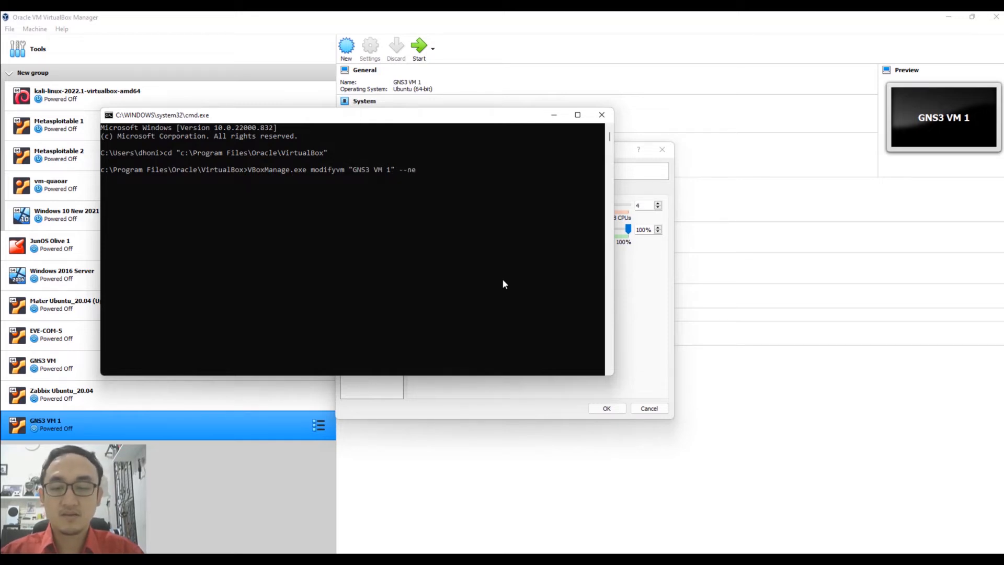
text(sted-h)
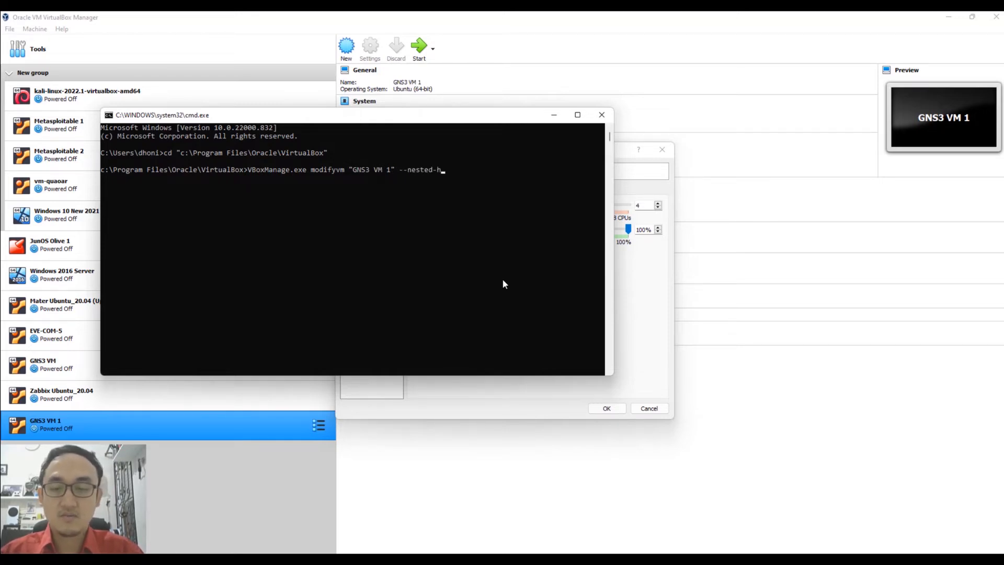
text(w-virt on)
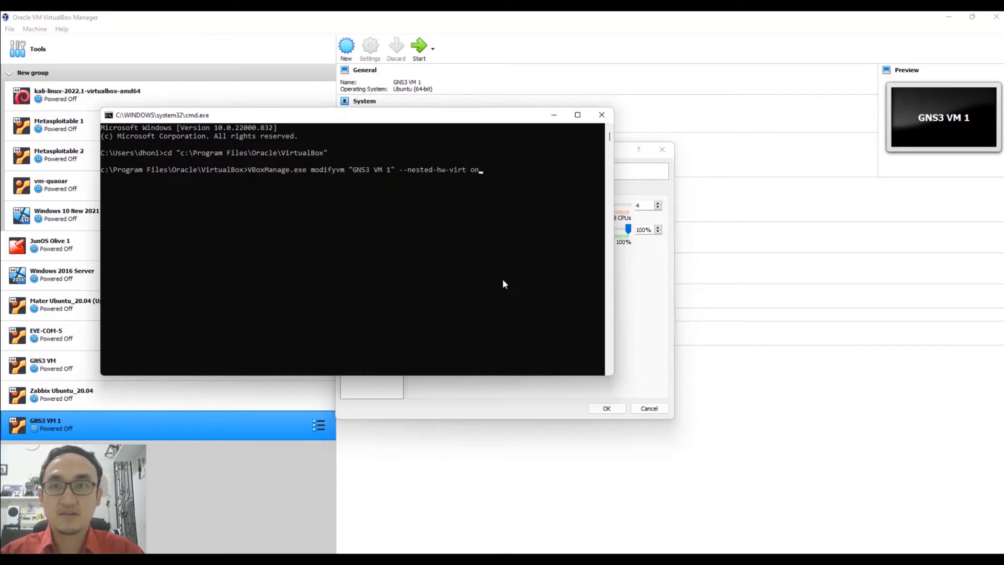
key(Return)
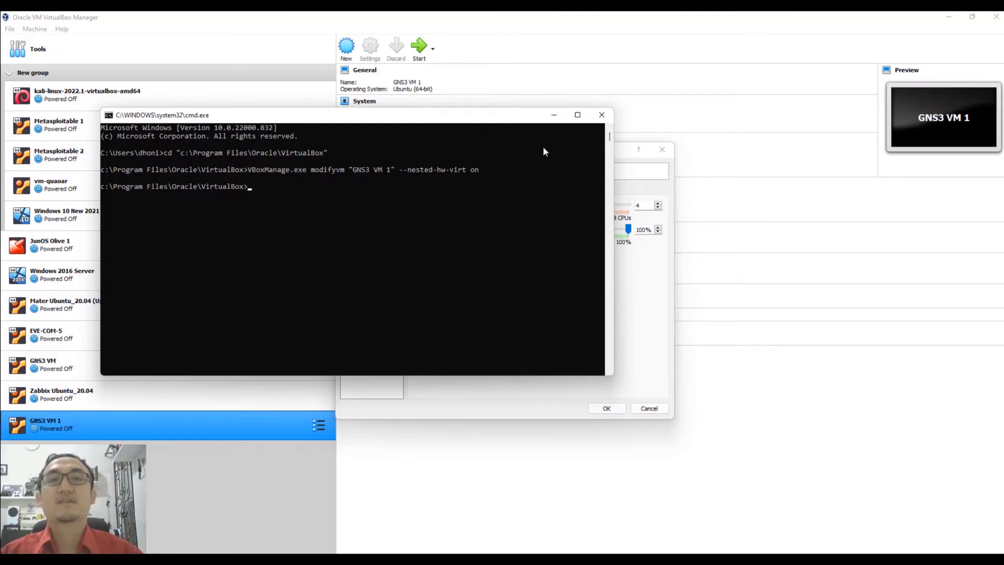
Reload GNS3 VM 1's settings, accept the warning, and set Processor(s) to 4.
click(554, 115)
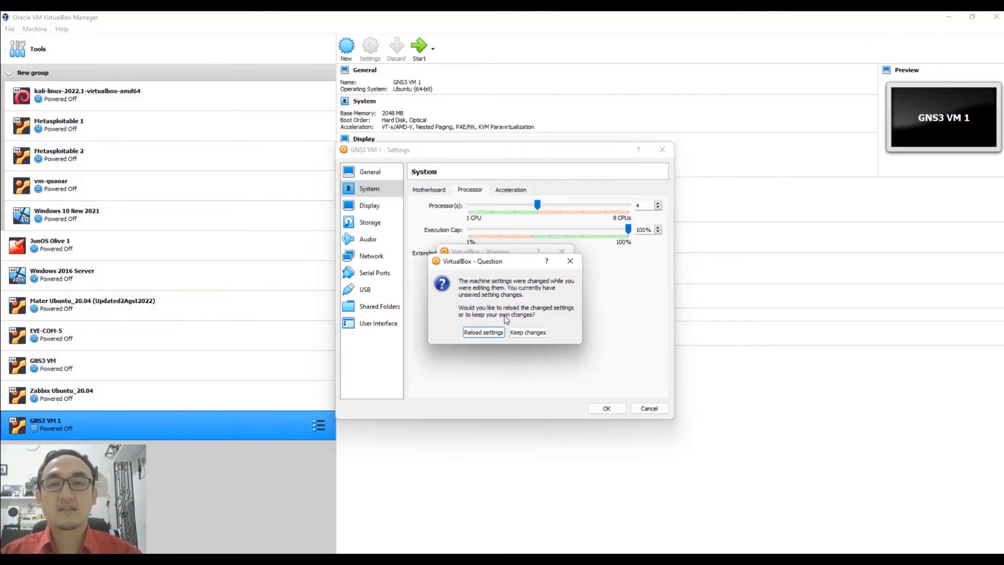
click(491, 333)
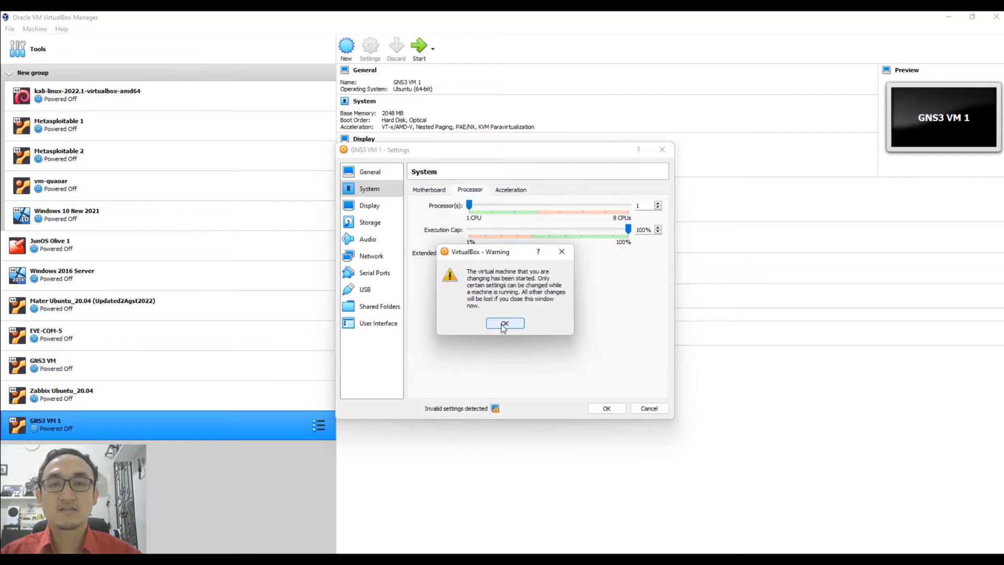
click(503, 323)
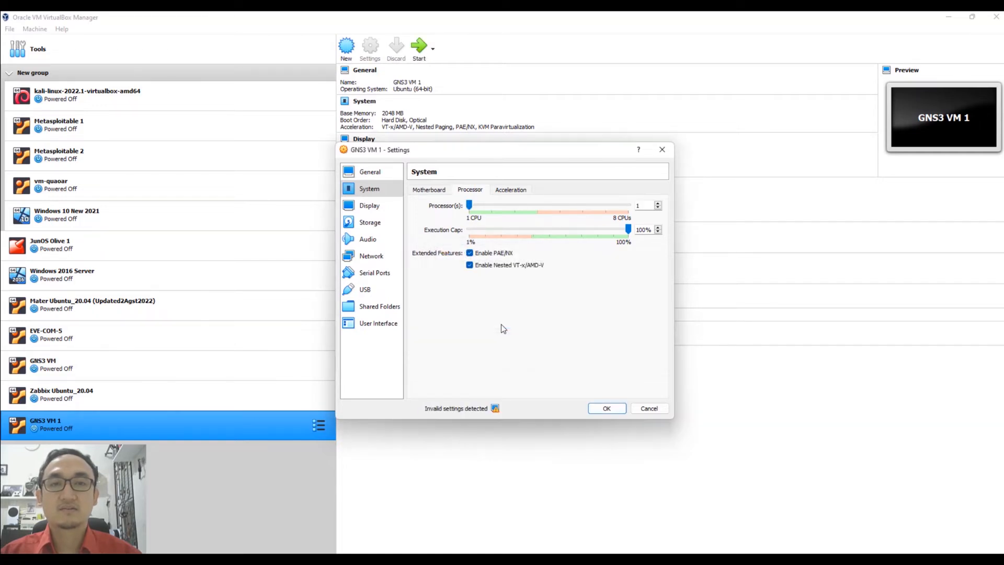
click(512, 208)
click(530, 209)
click(531, 208)
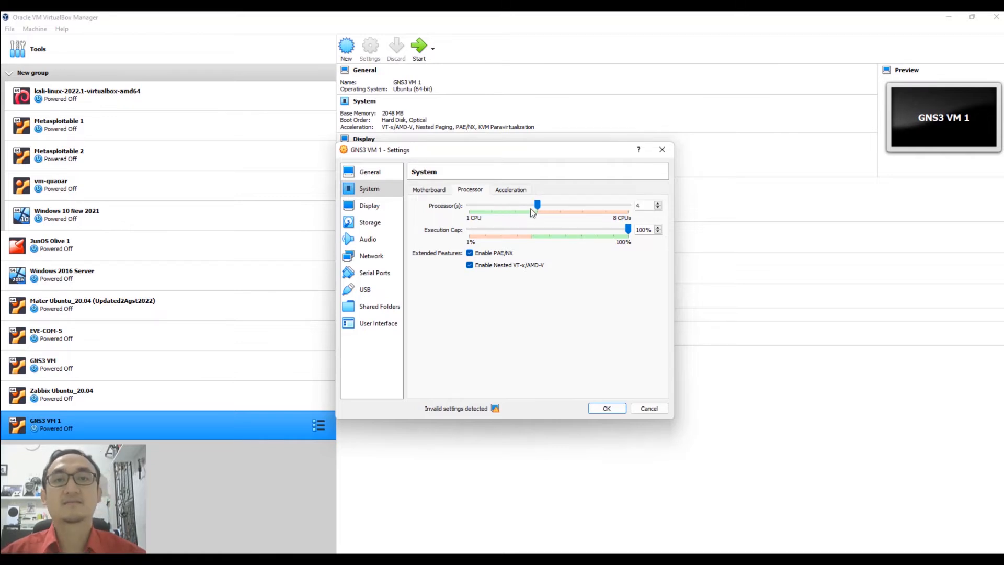
Set the Display graphics controller to VMSVGA and save the VM settings.
click(376, 207)
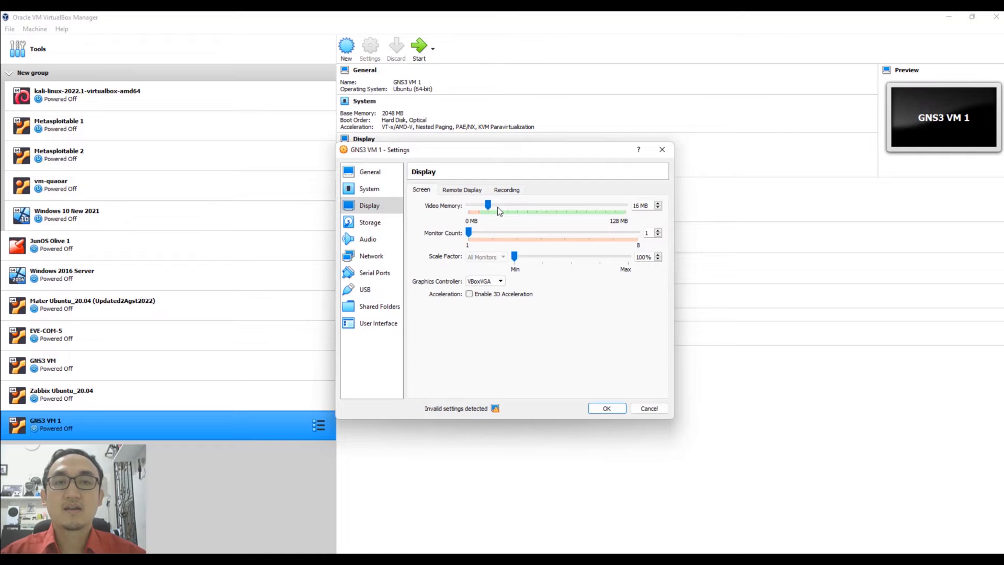
click(485, 281)
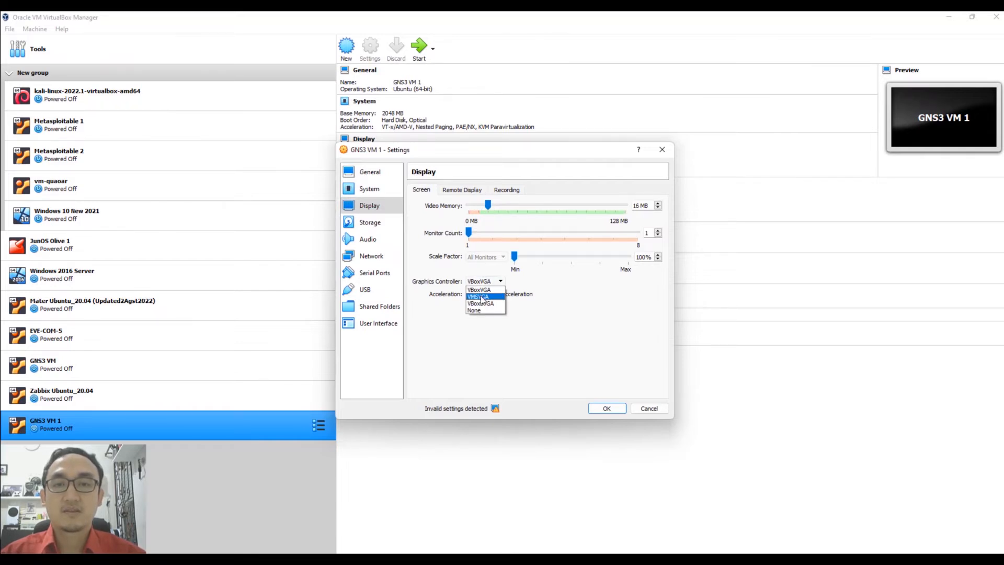
click(482, 297)
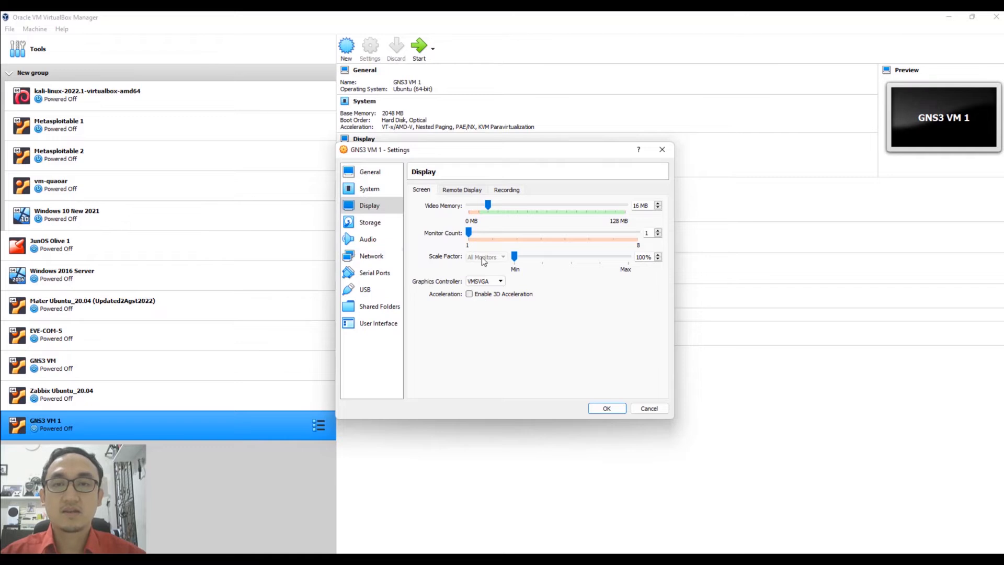
click(617, 412)
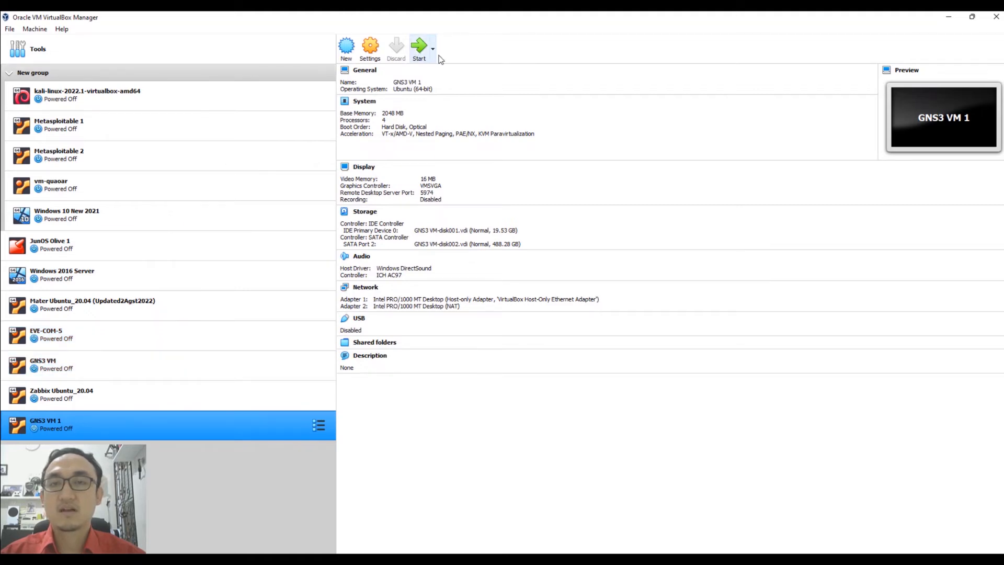
click(948, 21)
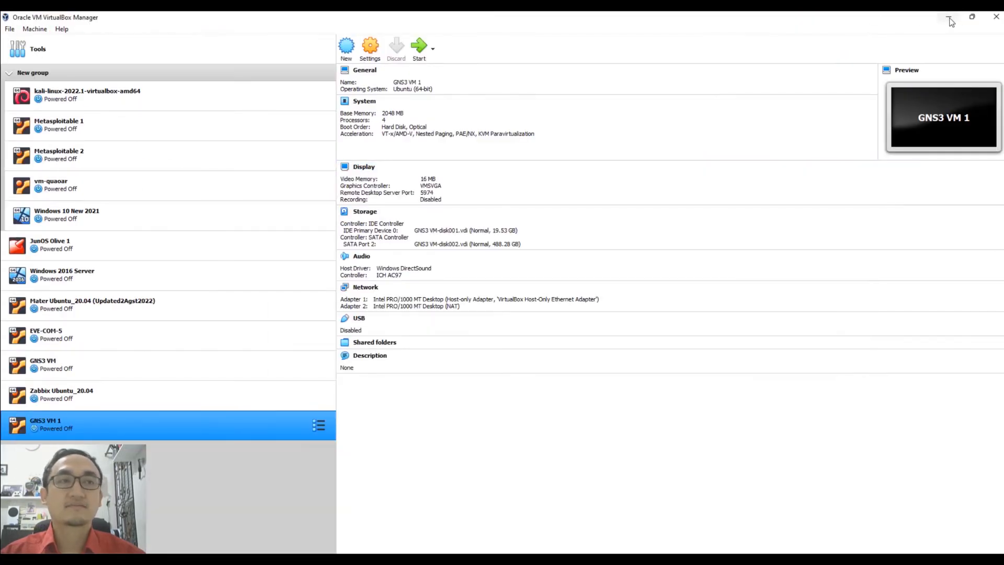
Minimize VirtualBox, Chrome and PowerPoint, then select the GNS3-2.2.33.1 installer in My Lab > GNS3.
click(949, 19)
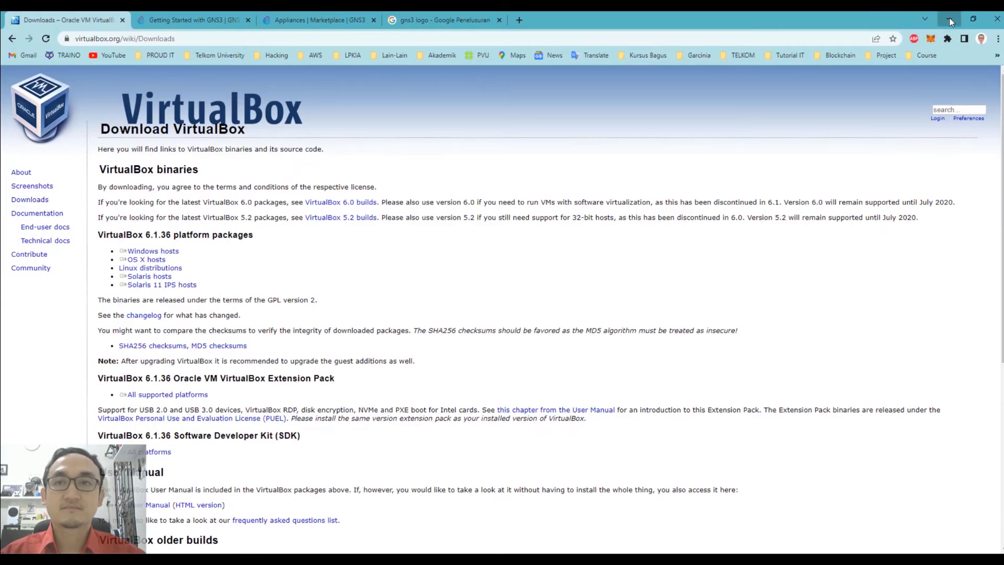
click(949, 20)
click(949, 19)
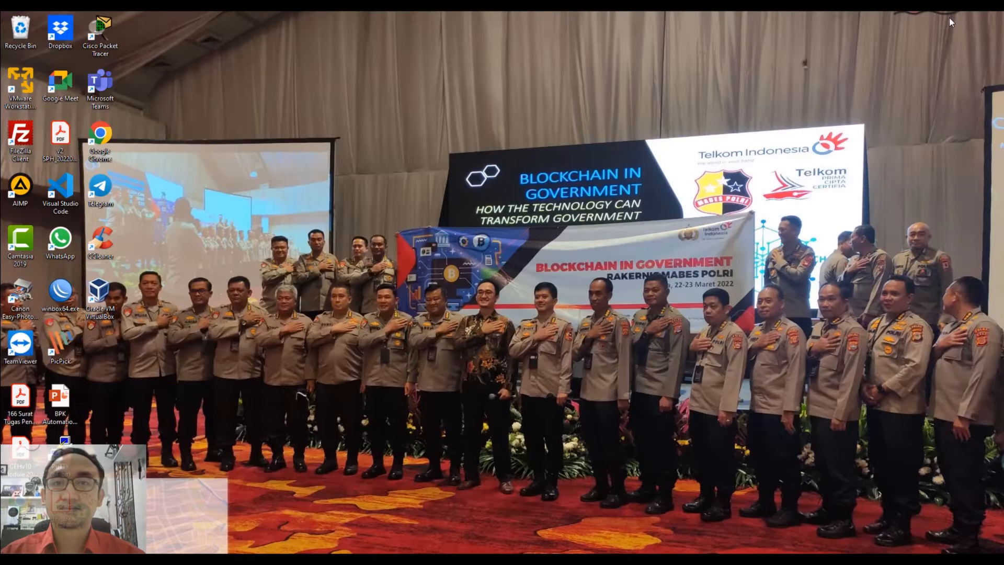
click(496, 560)
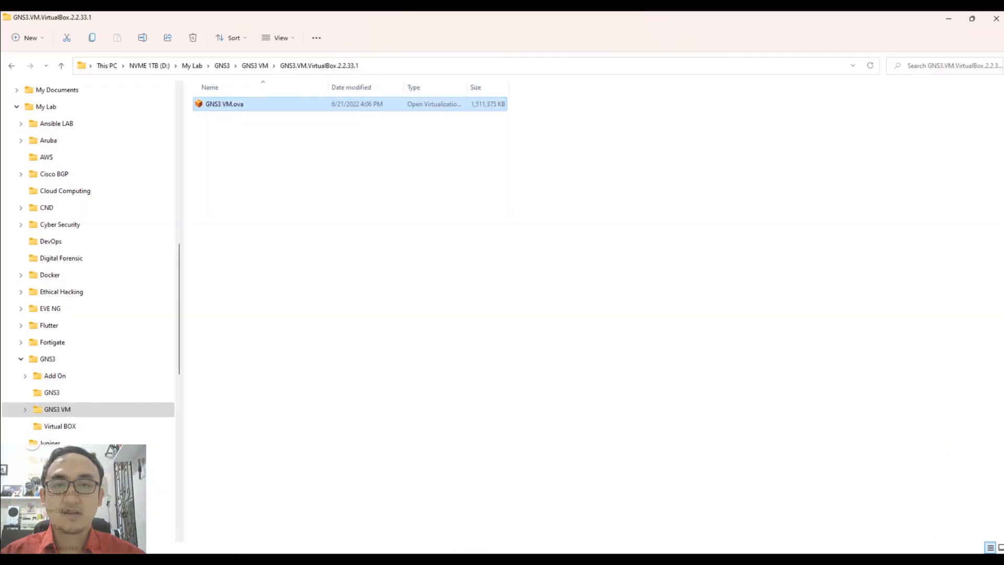
click(52, 393)
click(240, 105)
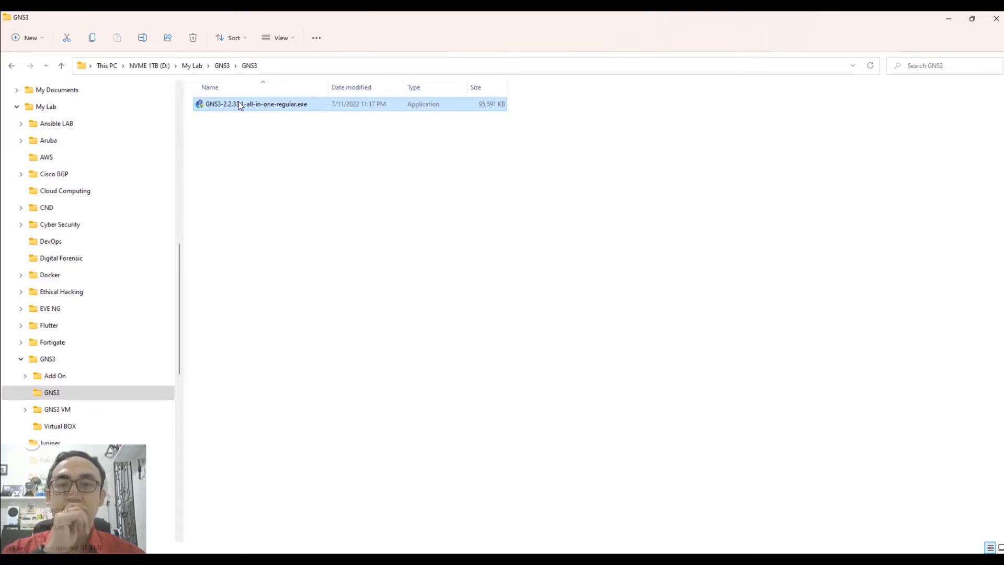
Run the GNS3 installer, accept the license and install with default folder, components and location.
double_click(239, 105)
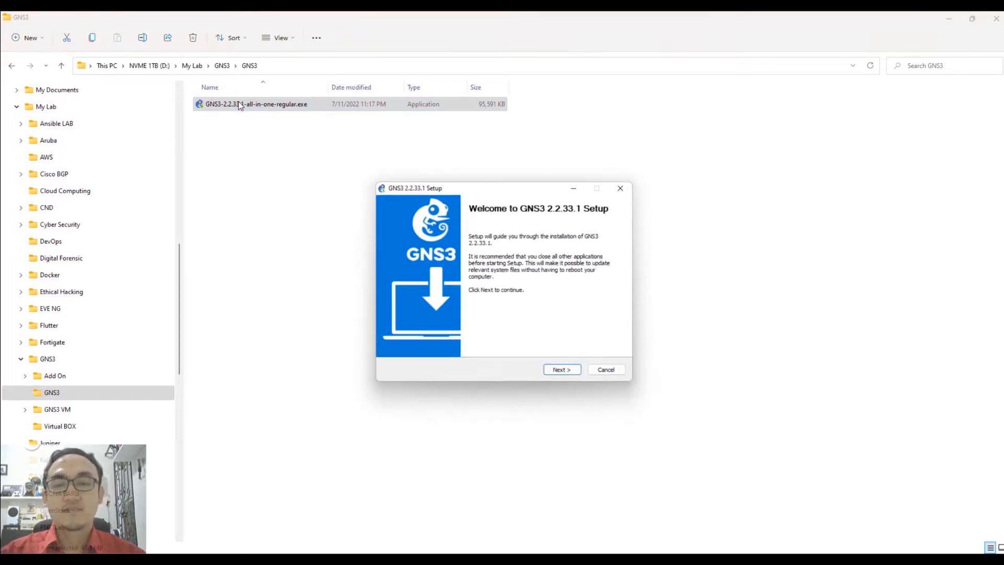
click(569, 377)
click(568, 372)
click(569, 377)
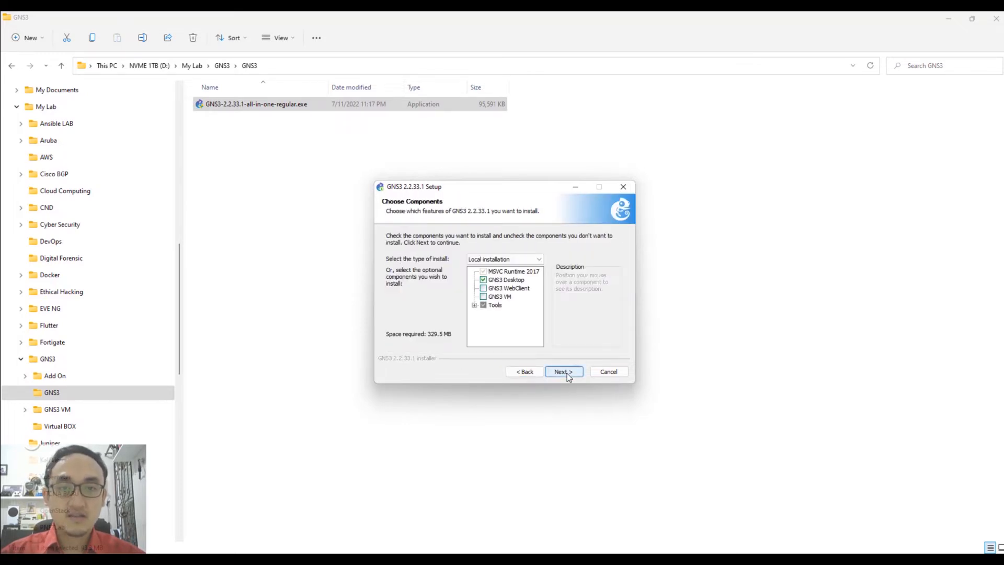
click(569, 377)
click(568, 375)
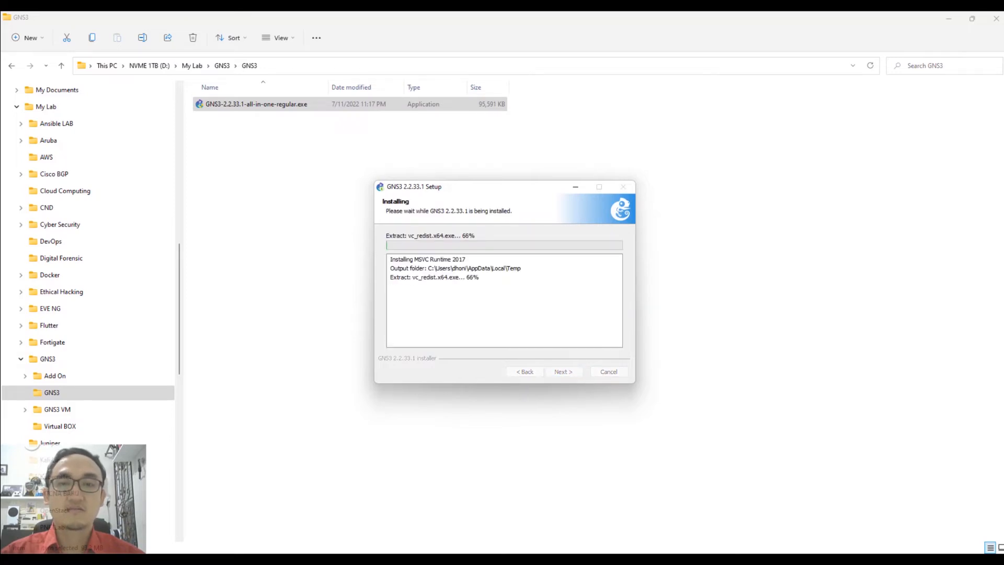
Finish setup, declining the Solarwinds Standard Toolset, with GNS3 launching afterwards.
click(618, 559)
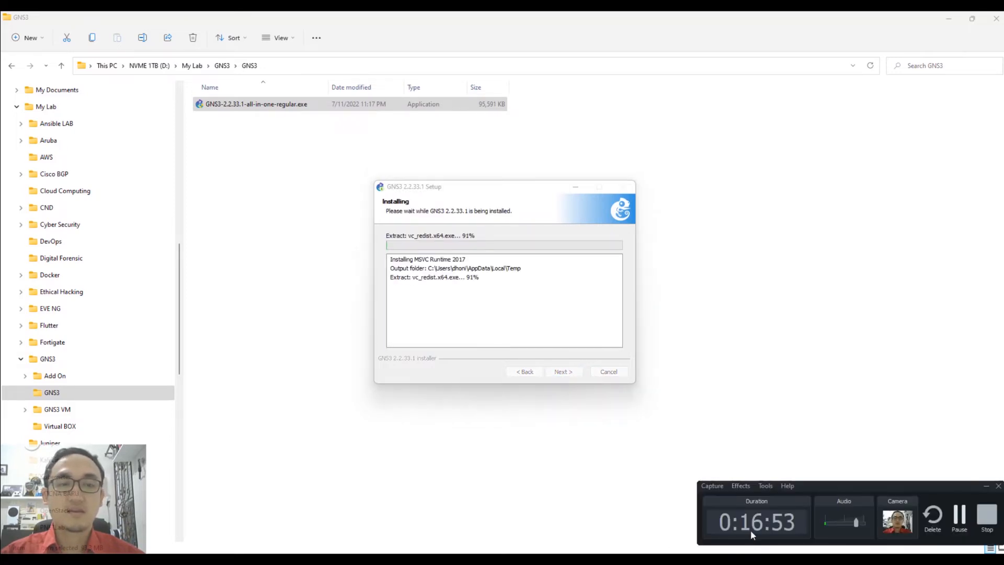
click(965, 516)
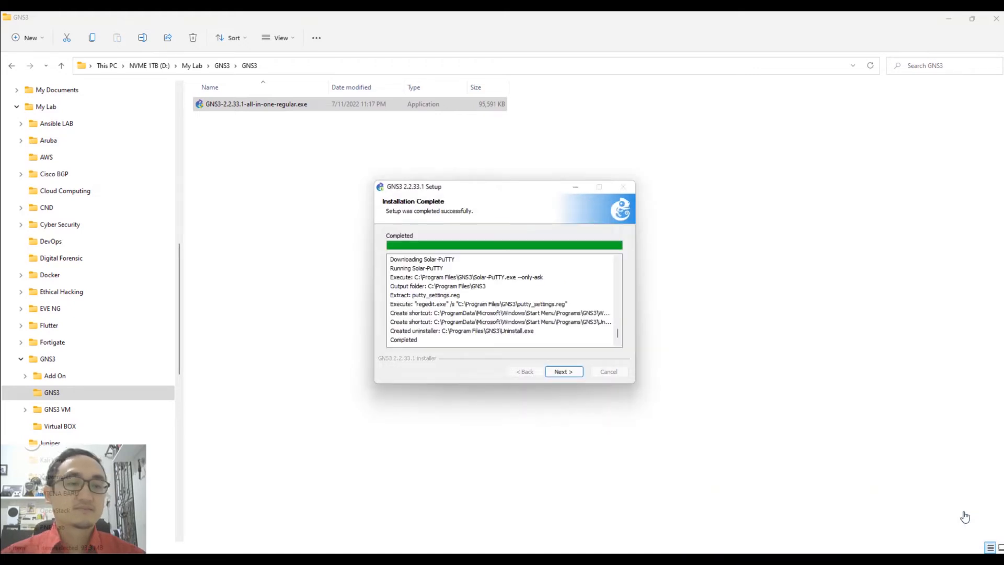
click(560, 372)
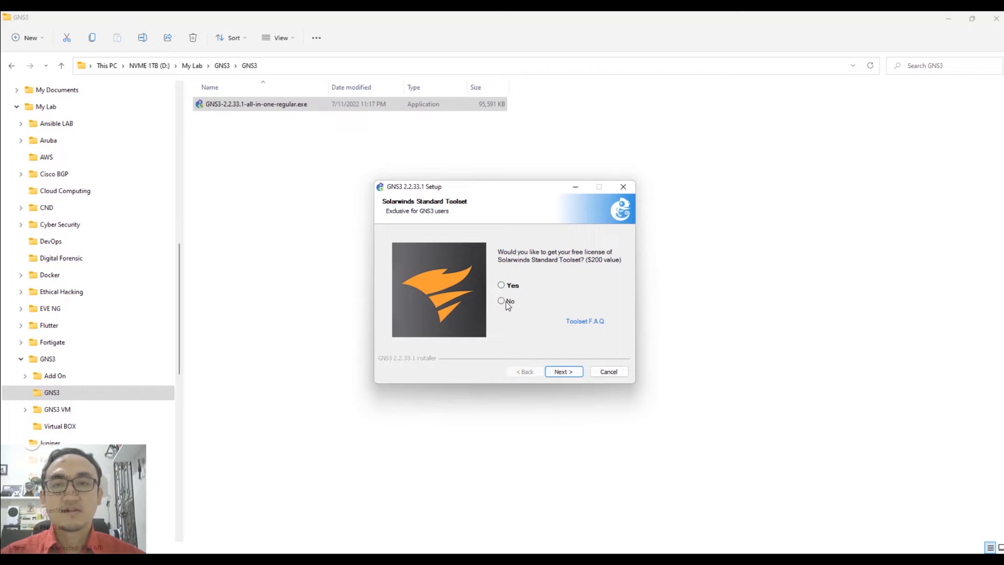
click(564, 371)
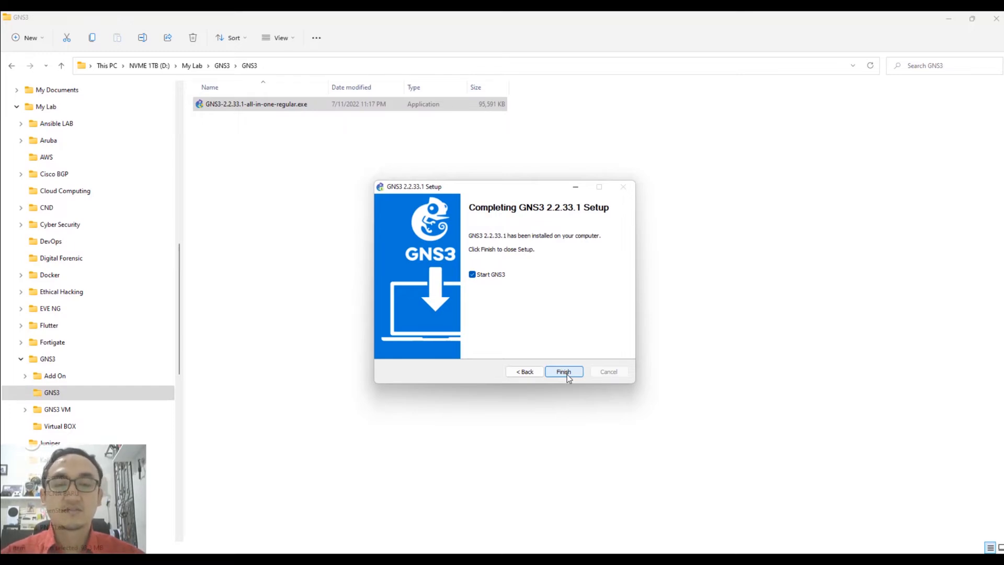
click(567, 374)
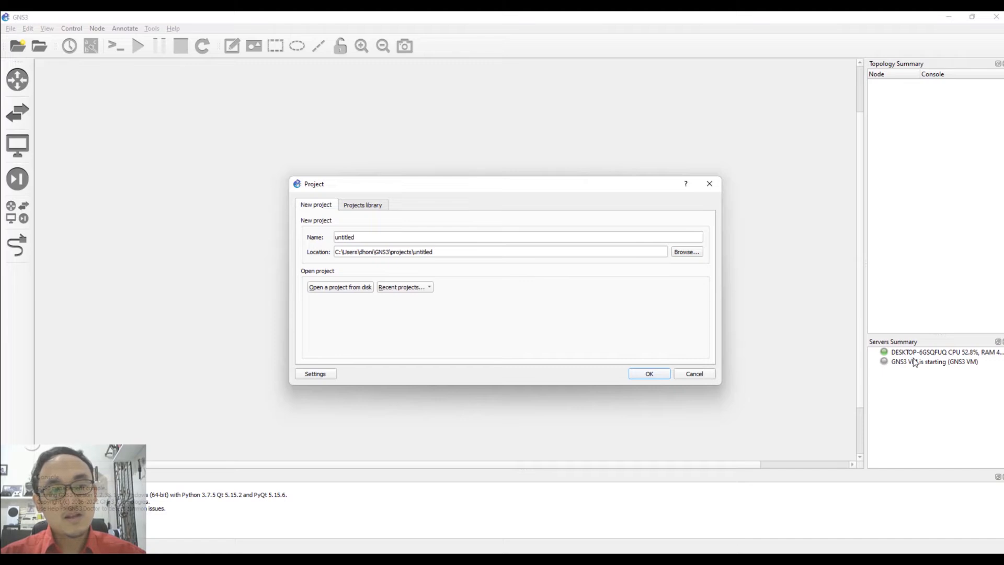
Replace 'untitled' with TelkomPCC_LabGNS3 as the project name and create the project.
double_click(357, 238)
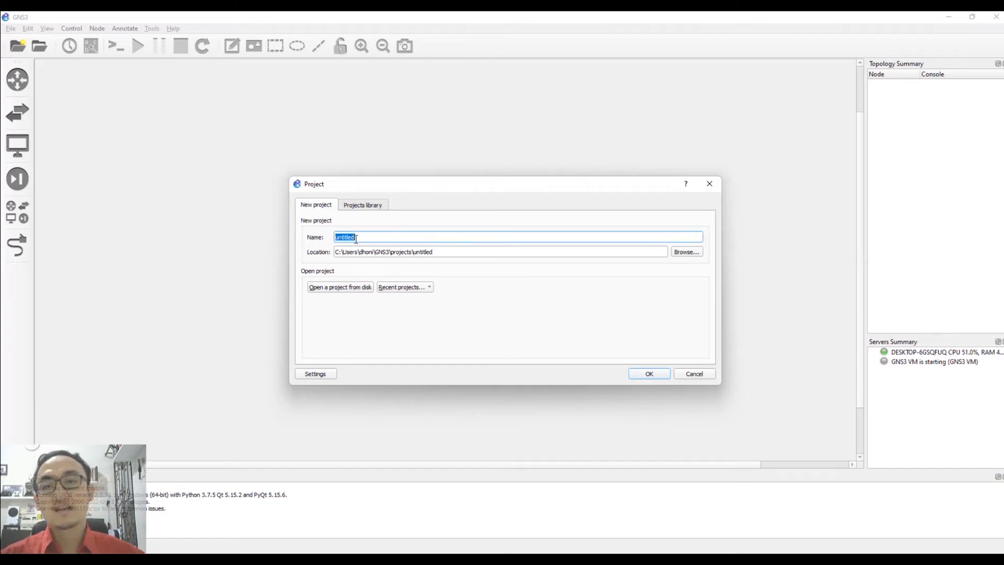
text(TelkomPCC_LabGNS3)
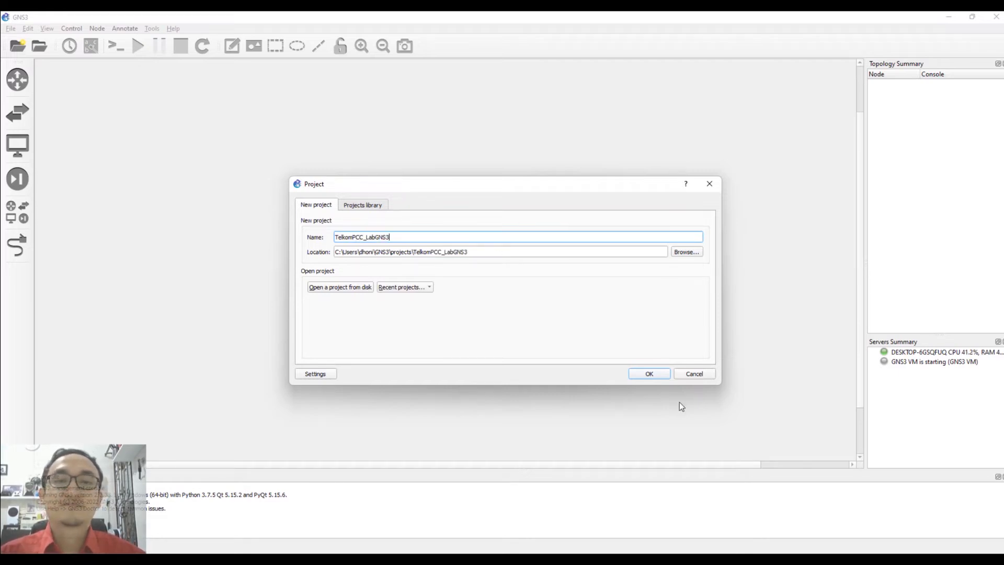
click(646, 374)
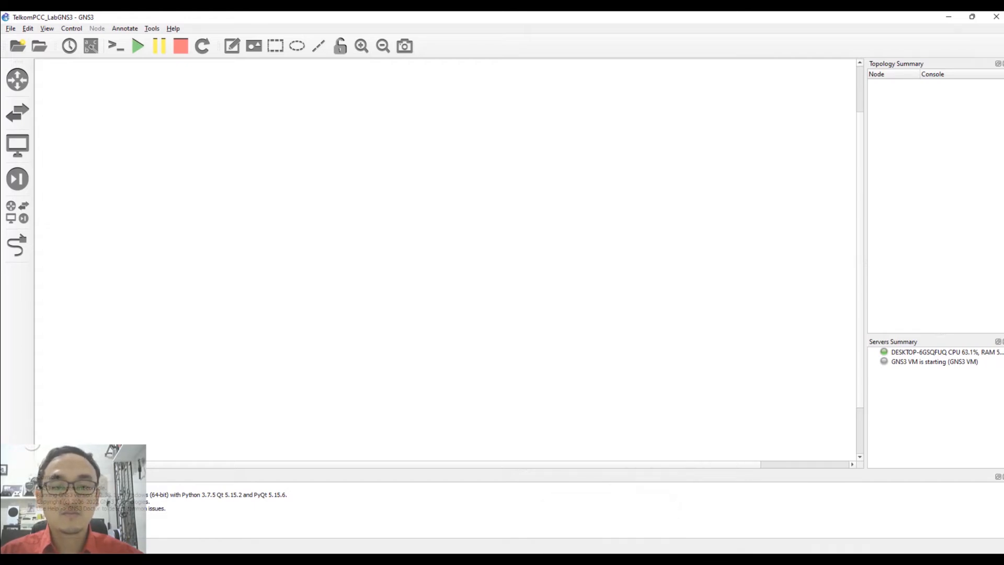
Close the duplicate VirtualBox Manager, confirm GNS3 VM is Running, then minimize the manager.
click(633, 562)
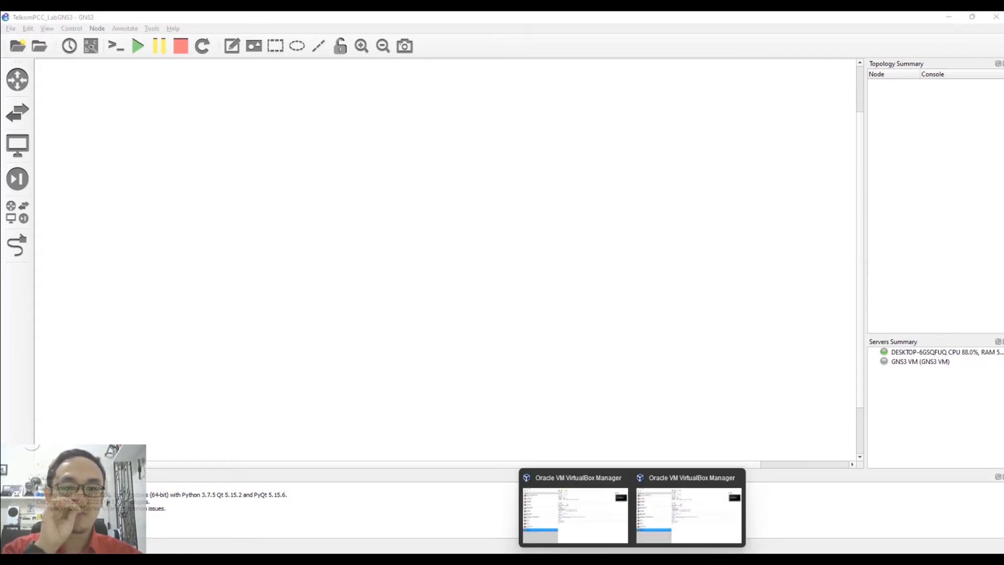
click(734, 476)
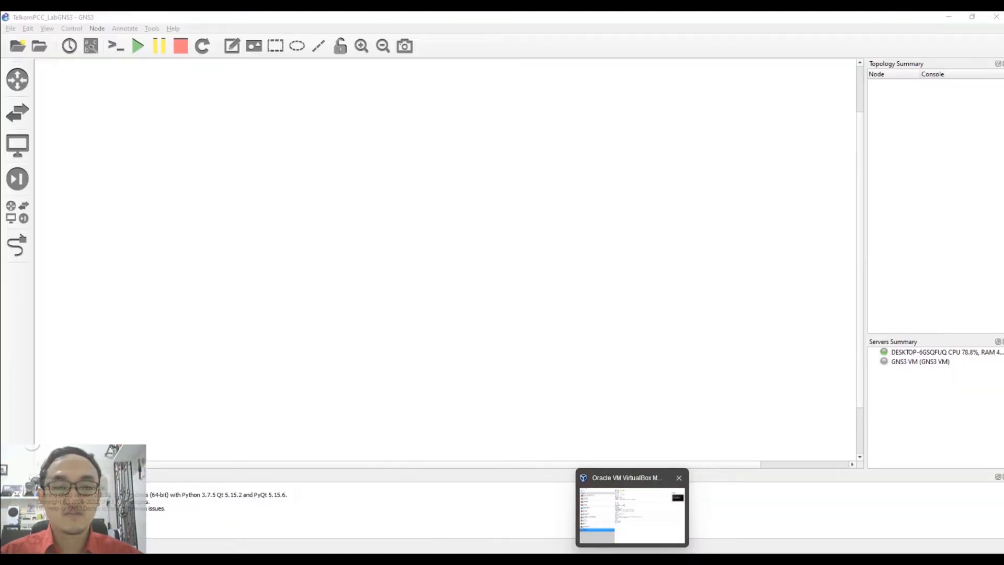
click(644, 523)
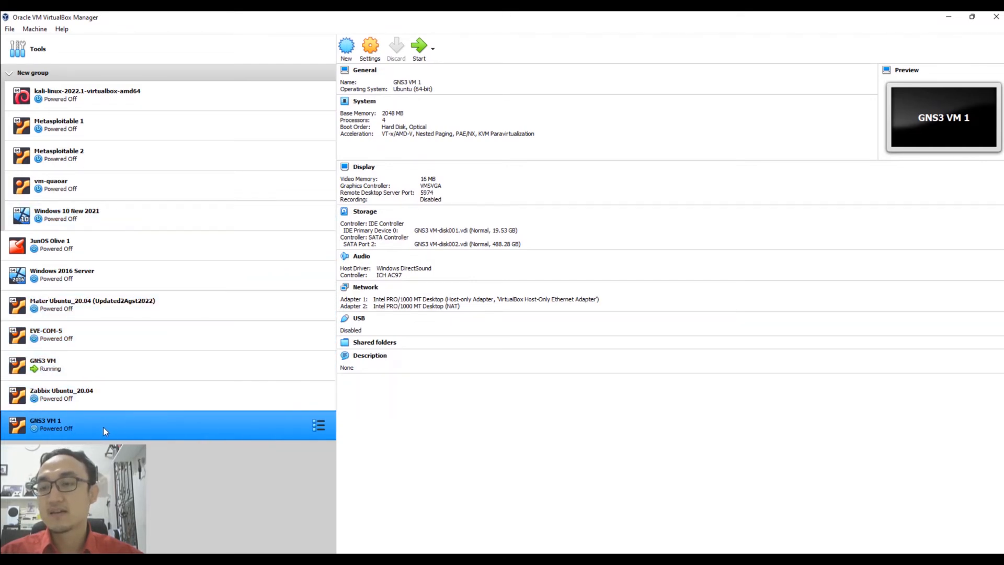
click(94, 365)
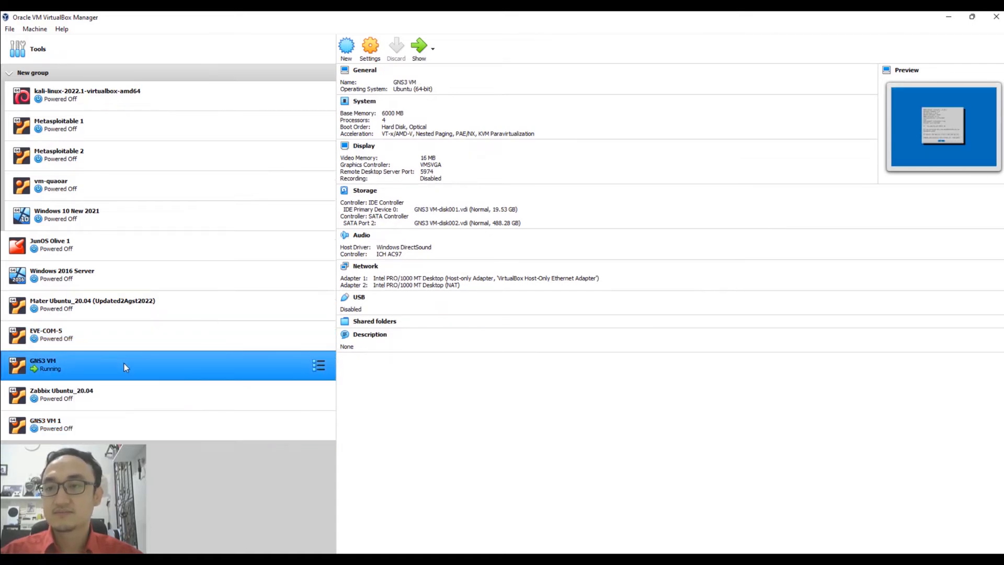
click(949, 16)
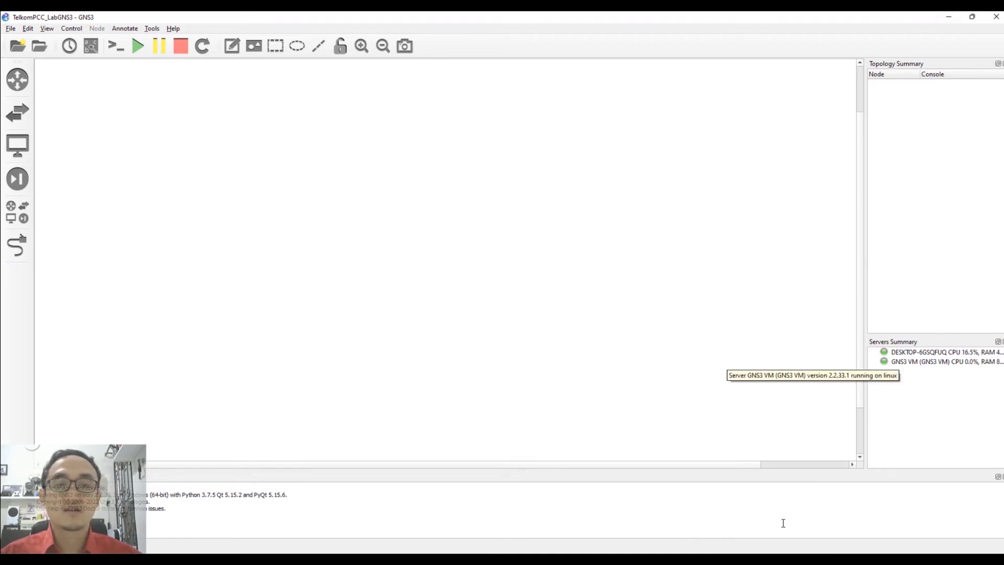
mouse_move(702, 558)
click(702, 513)
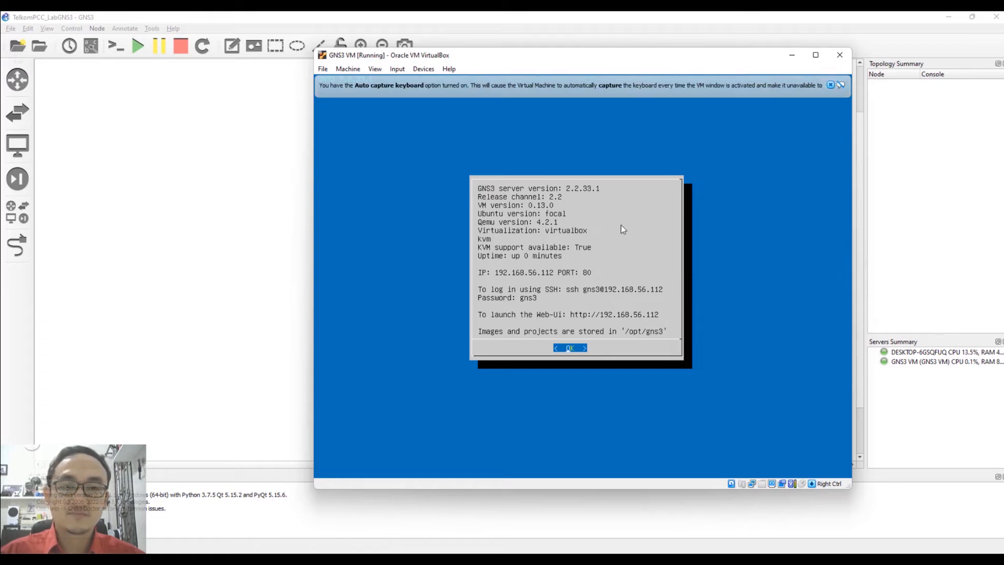
click(830, 85)
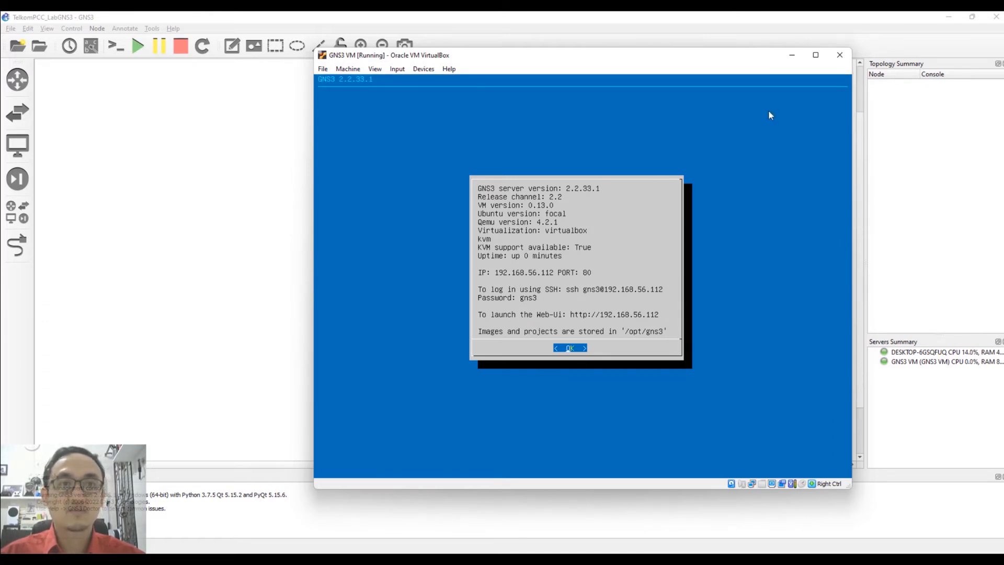
click(792, 55)
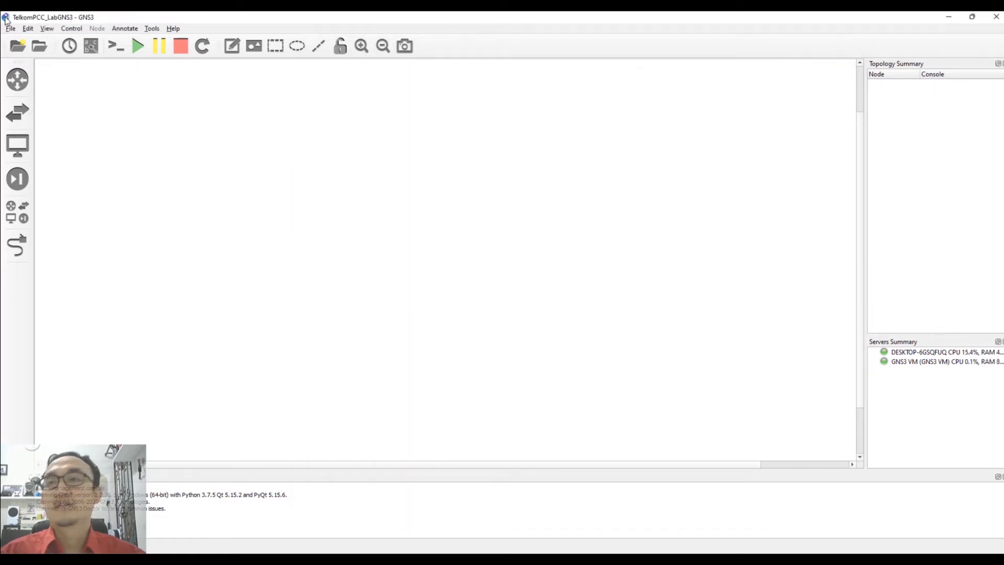
click(29, 30)
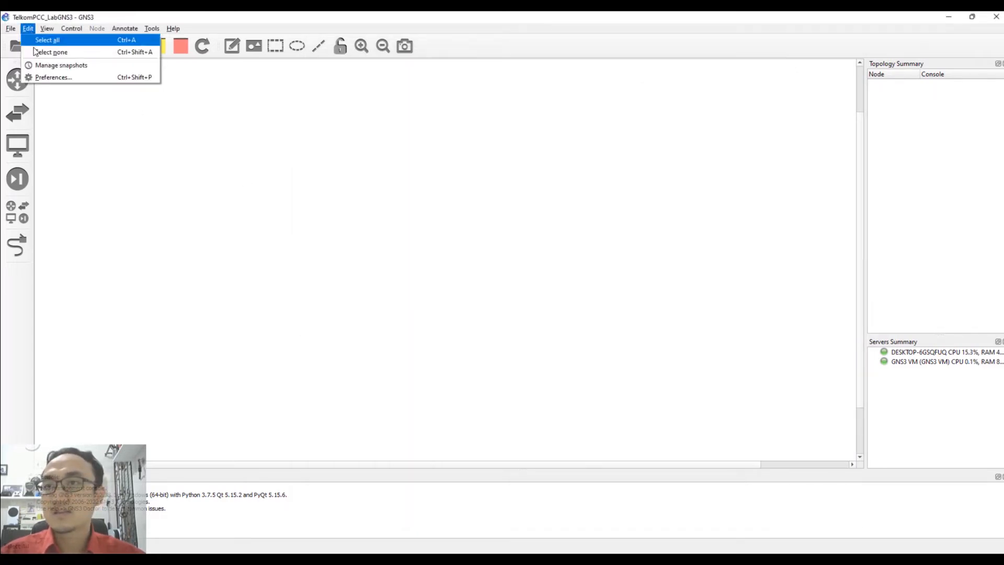
click(55, 77)
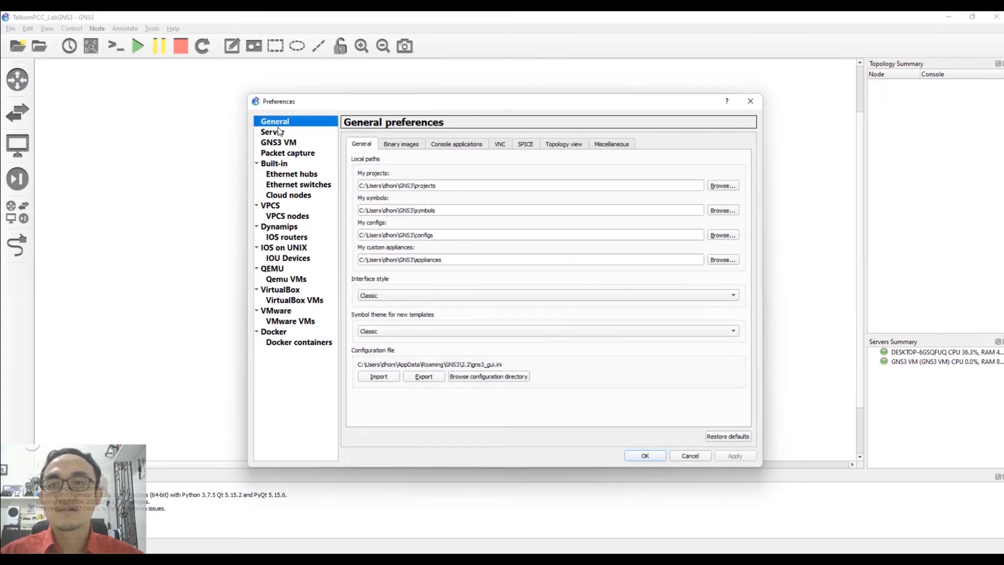
click(277, 143)
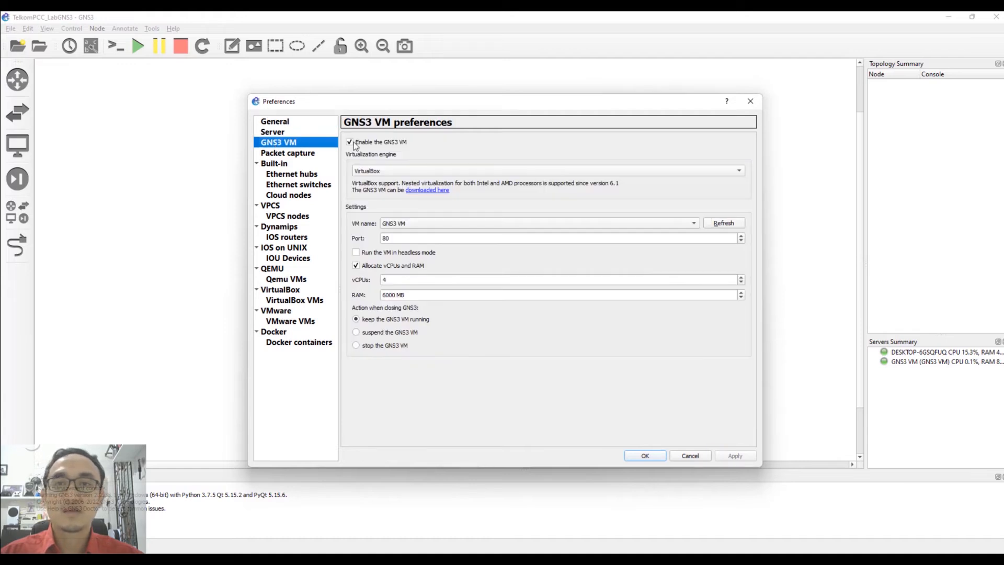
click(390, 171)
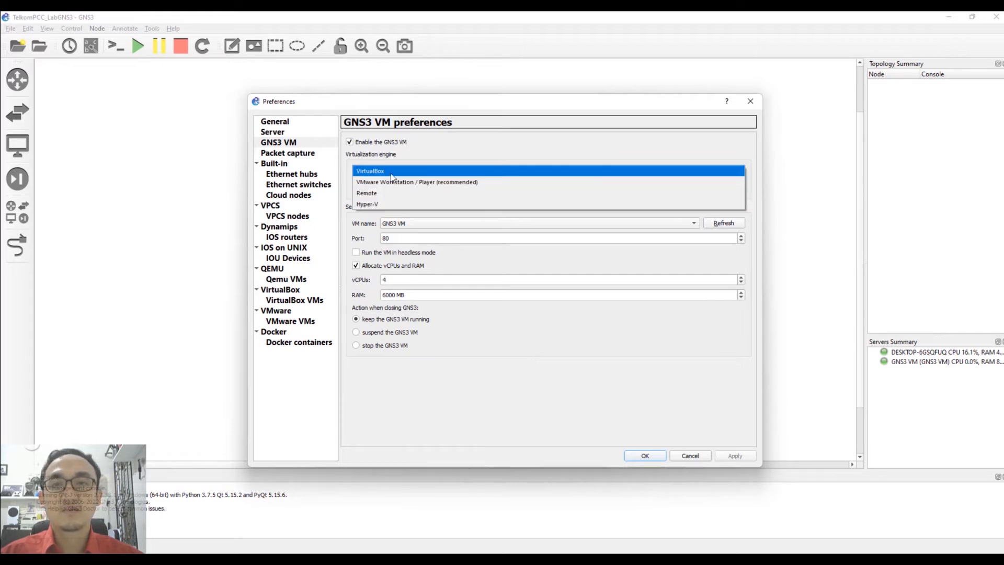
click(455, 374)
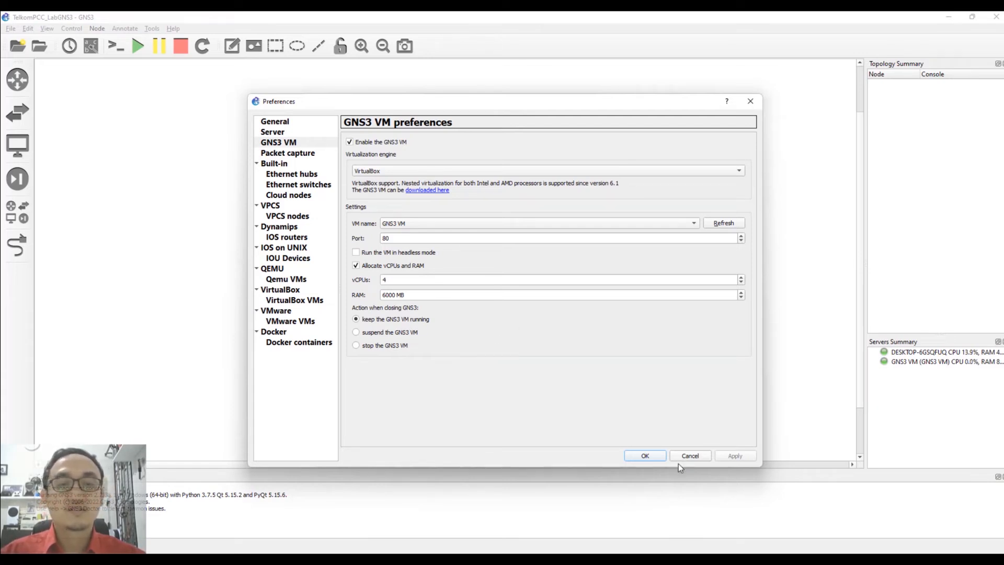
click(645, 456)
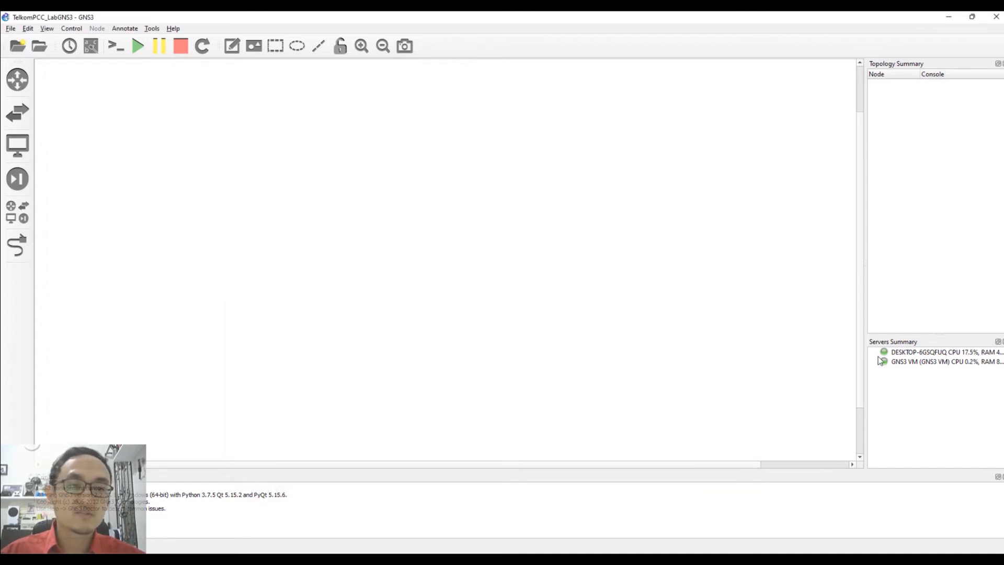
mouse_move(540, 559)
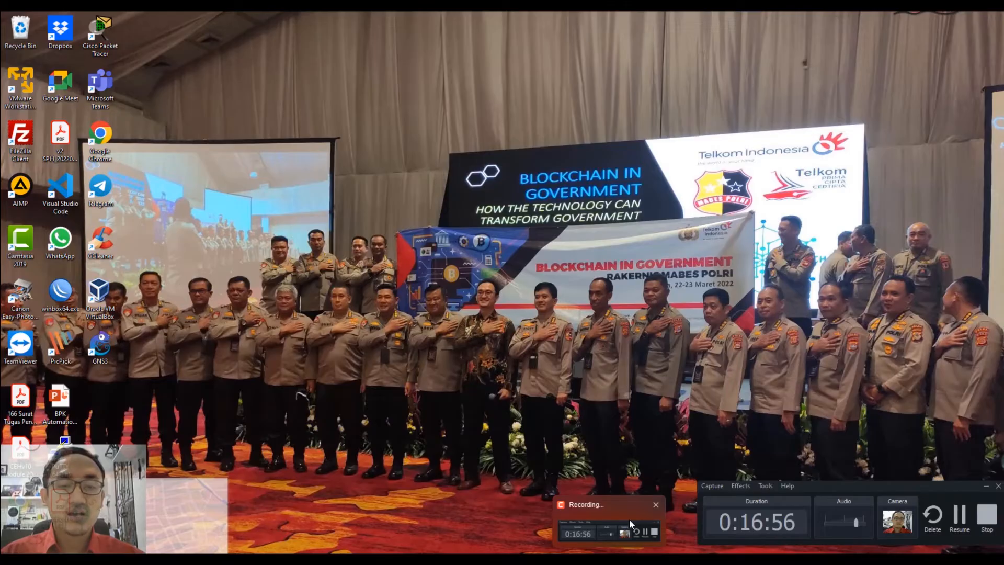
click(629, 519)
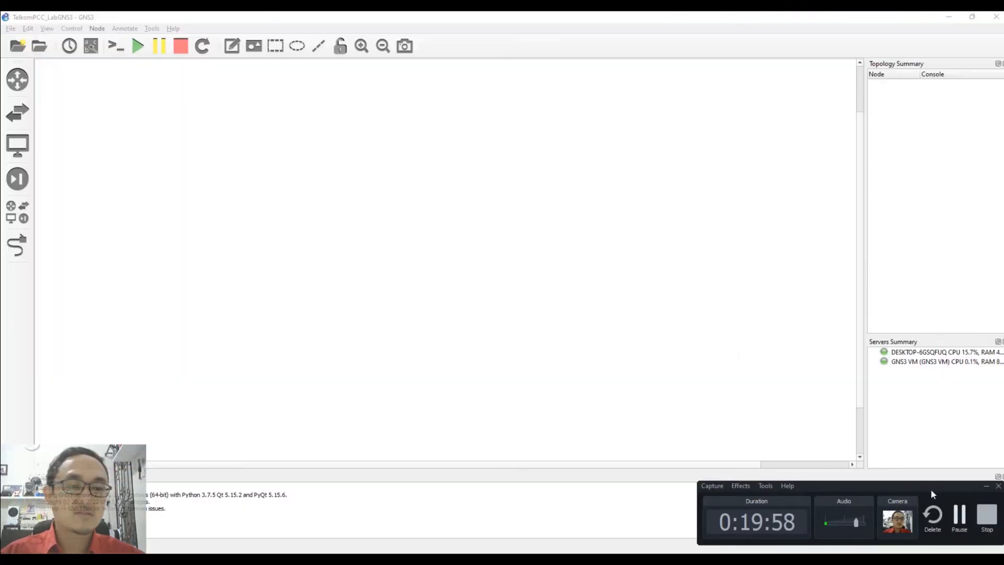
click(965, 515)
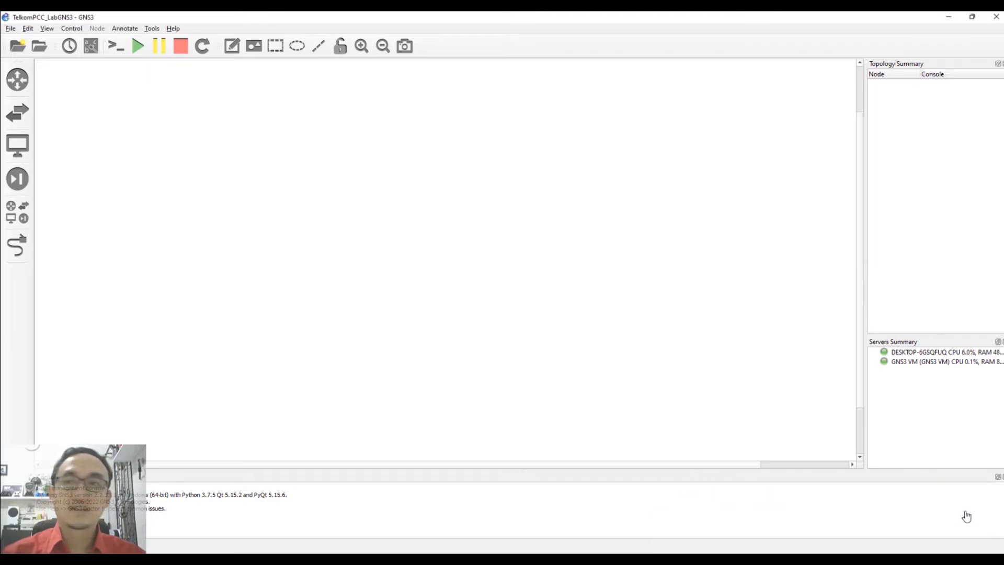
Scroll the PowerPoint slide show forward to the Chapter 3 [Virtual Lab 1] slide.
mouse_move(632, 560)
click(541, 560)
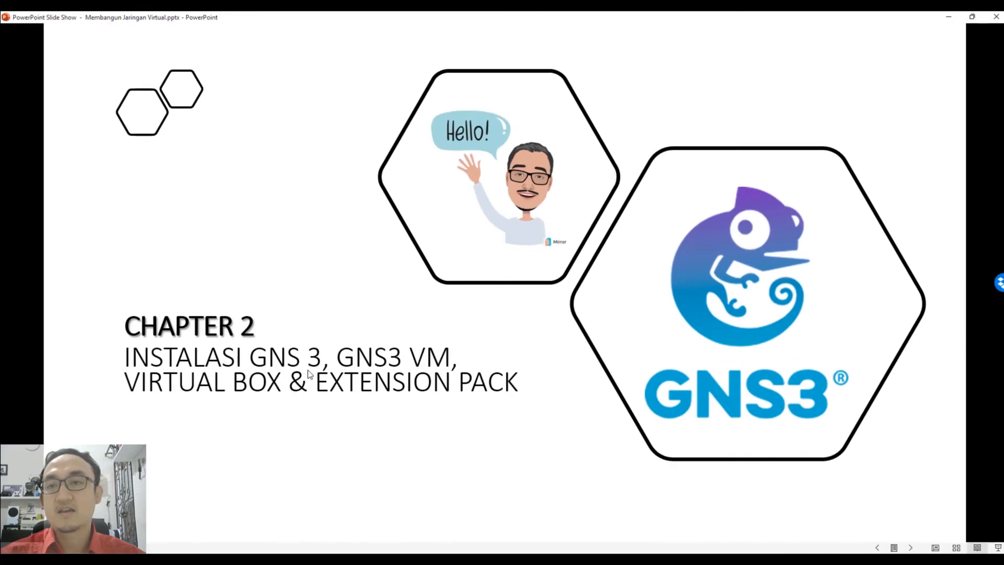
scroll(308, 369, down, 3)
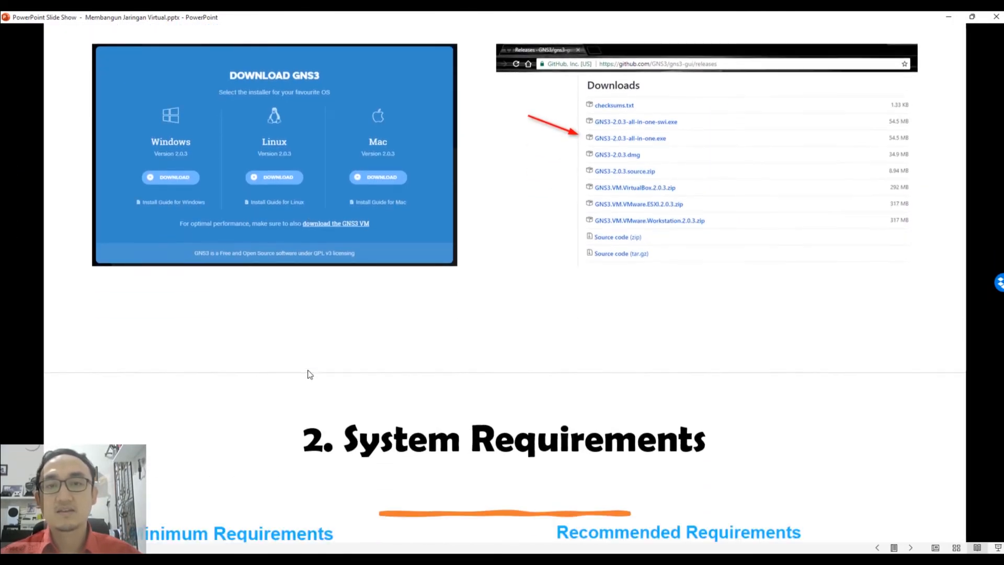
scroll(308, 372, down, 5)
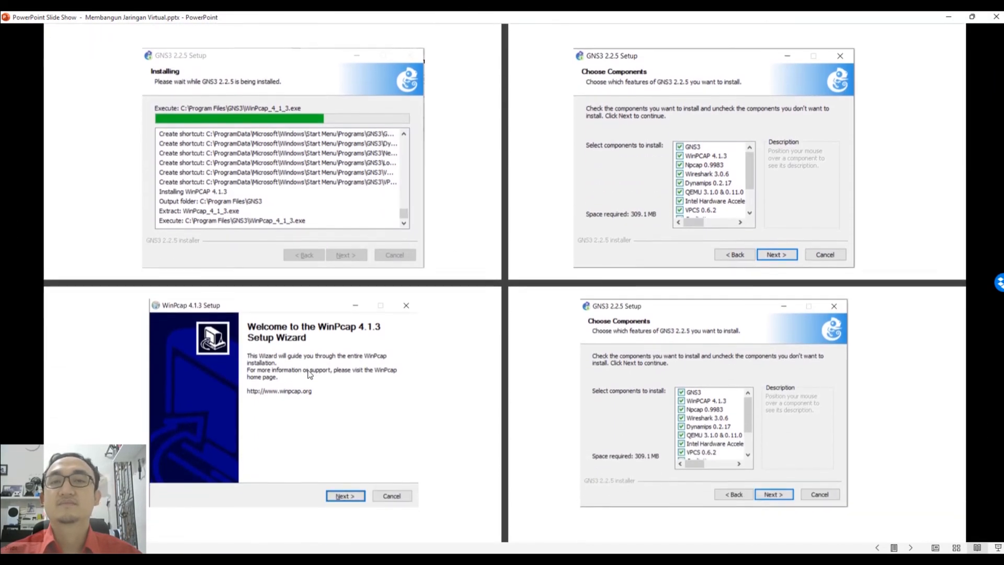
scroll(308, 369, down, 3)
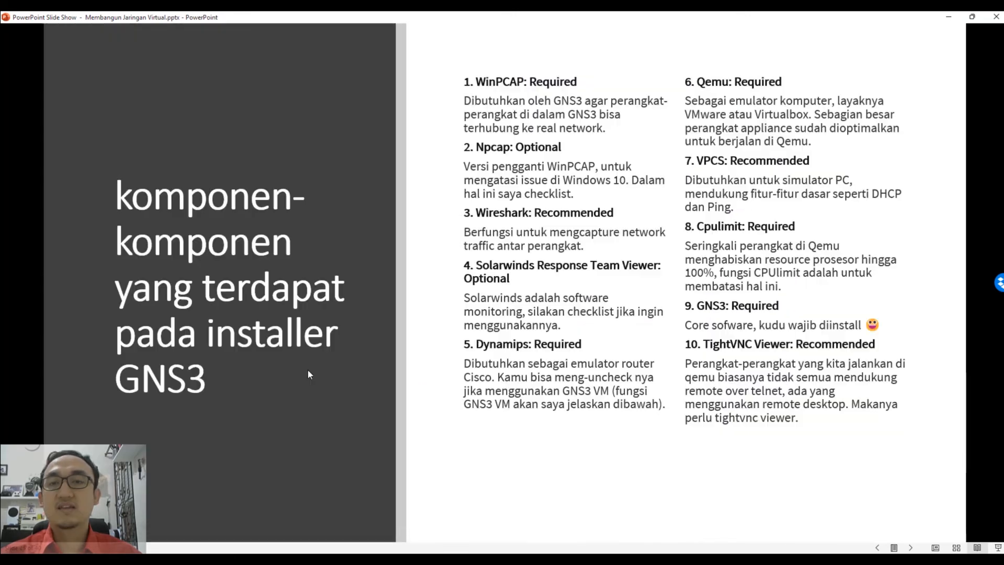
scroll(309, 374, down, 4)
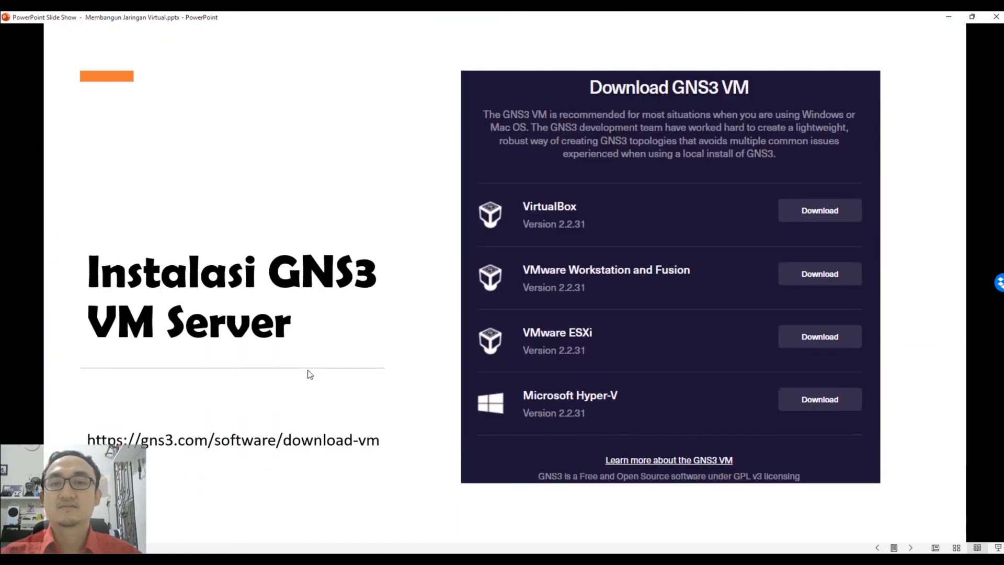
scroll(309, 374, down, 4)
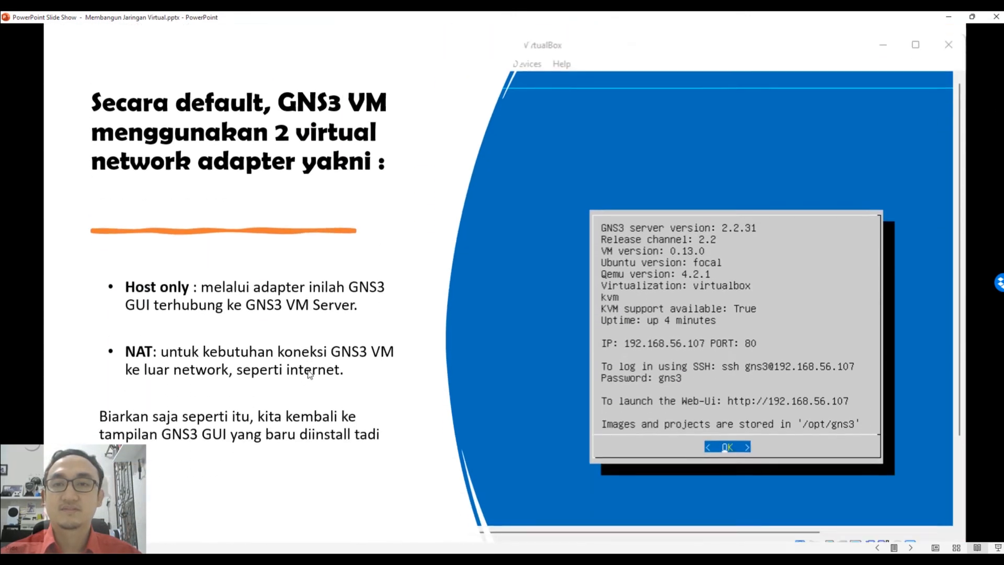
scroll(310, 374, down, 4)
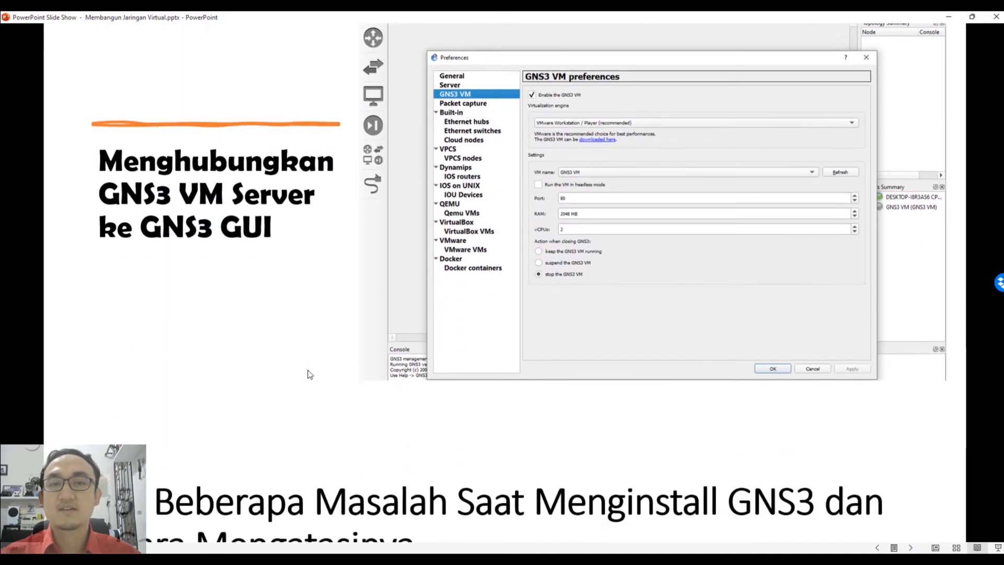
scroll(310, 374, down, 4)
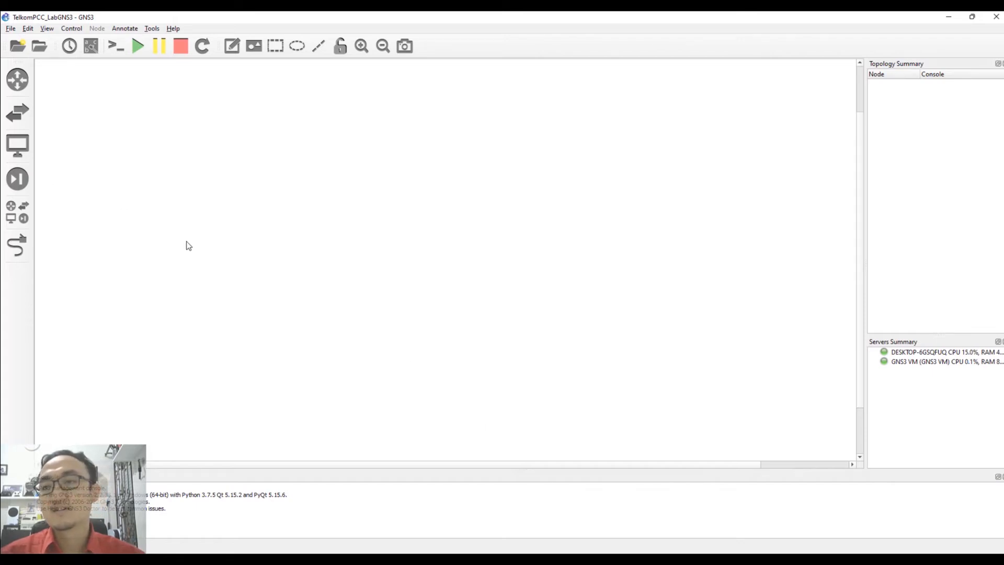
Place a VPCS node from End Devices on the canvas as PC1, hosted on GNS3 VM.
click(17, 145)
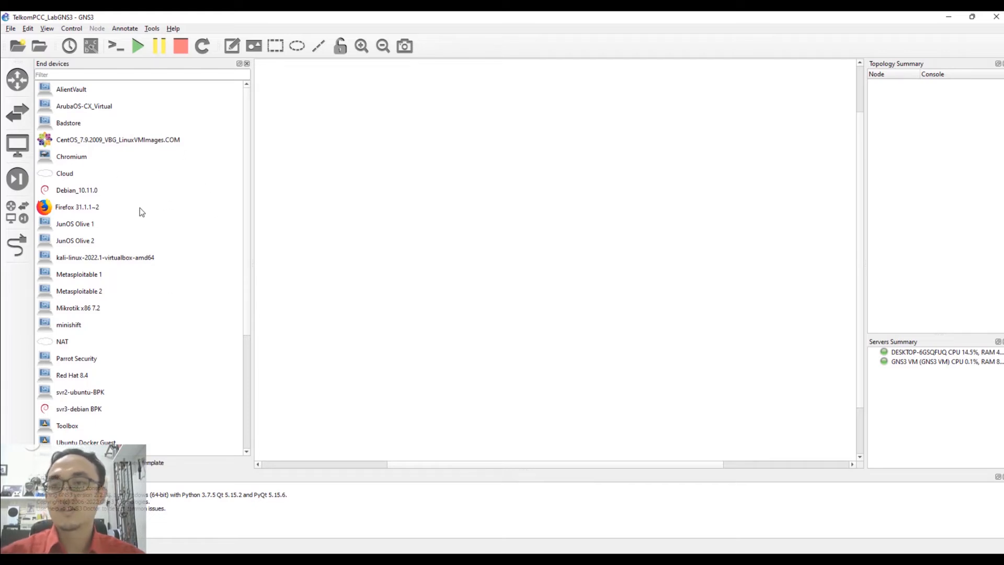
scroll(245, 300, down, 3)
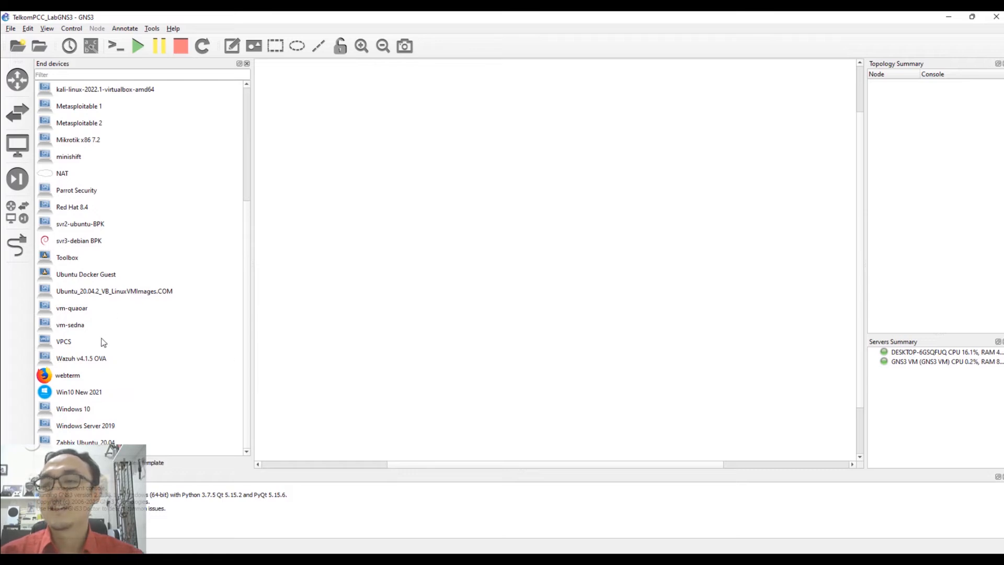
click(59, 345)
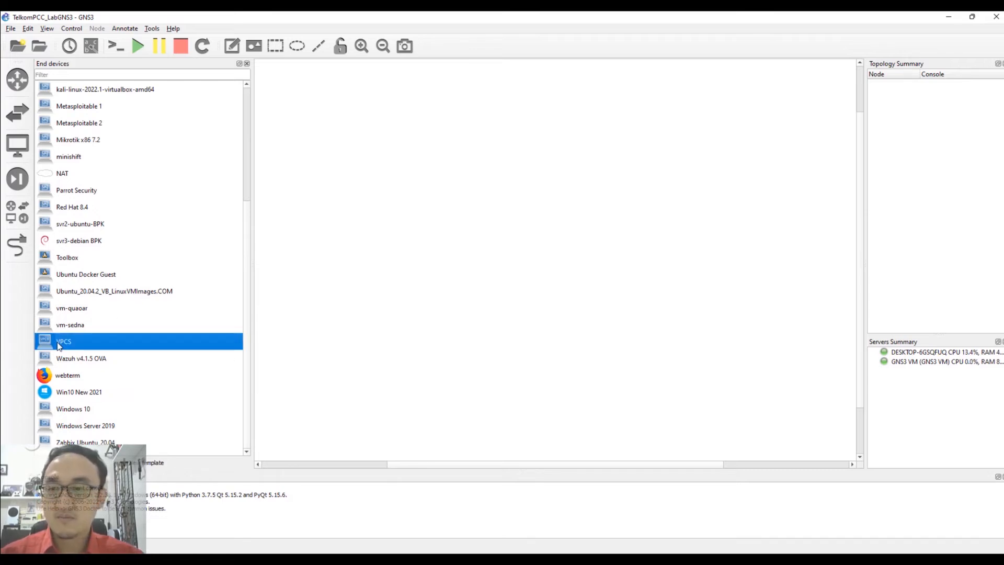
drag(59, 345, 408, 274)
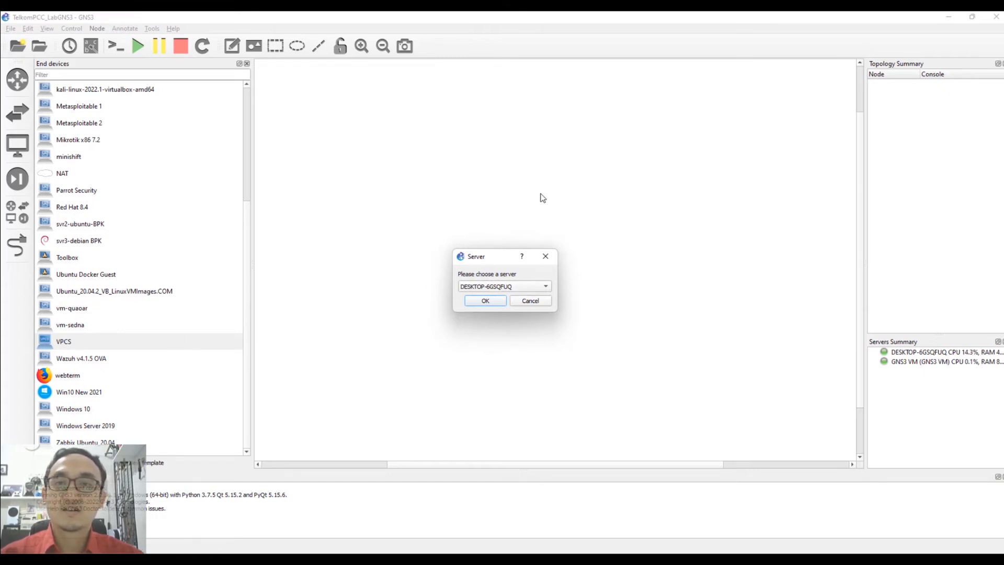
click(494, 288)
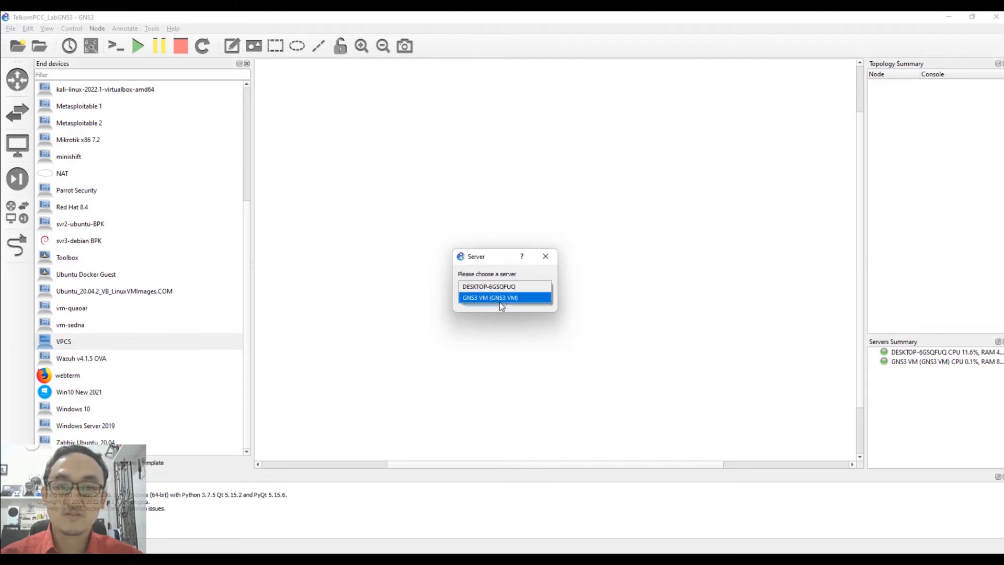
click(499, 297)
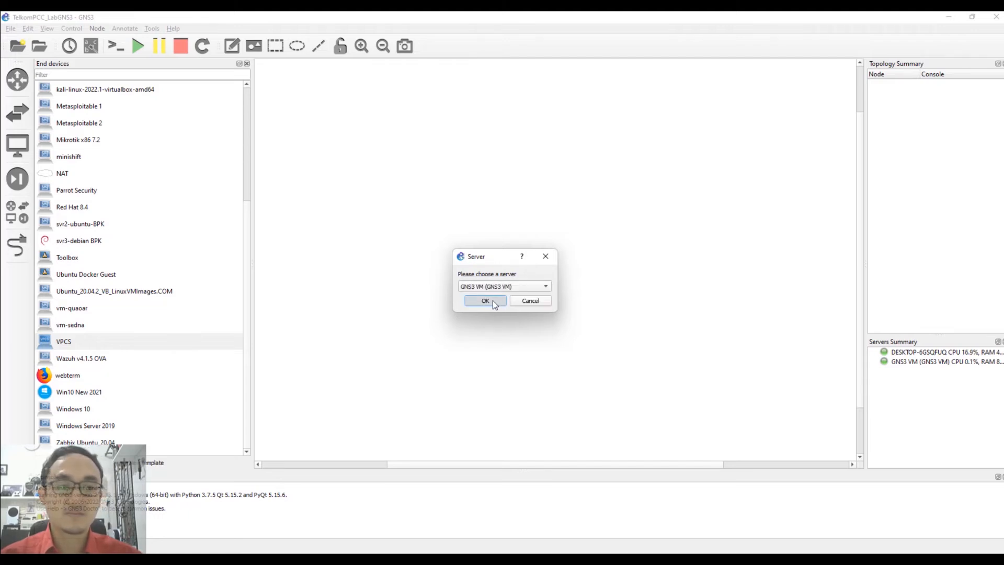
click(492, 301)
Add a second VPCS node, PC2, on GNS3 VM beside PC1 and nudge PC1 into place.
drag(52, 342, 557, 286)
click(495, 286)
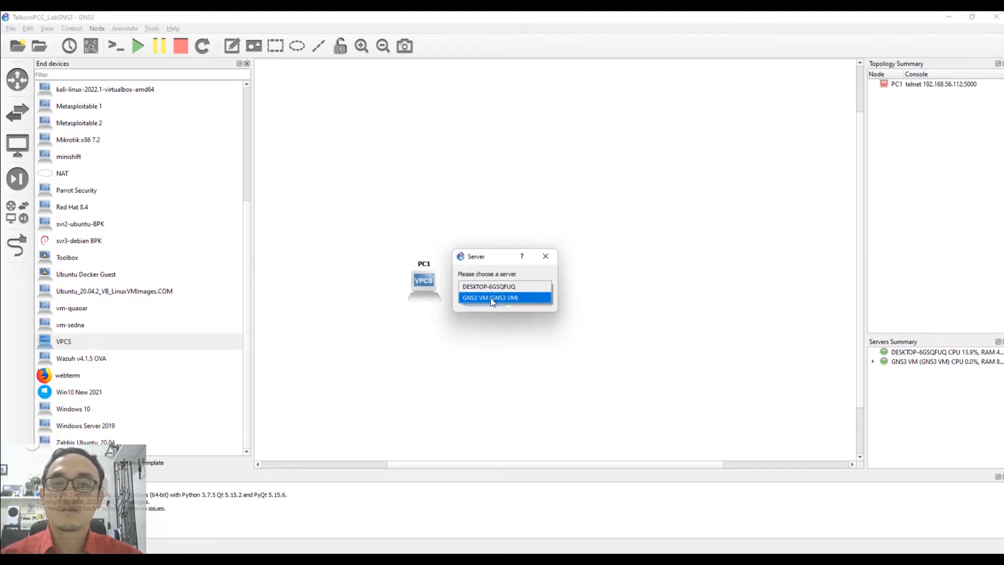
click(491, 297)
click(485, 301)
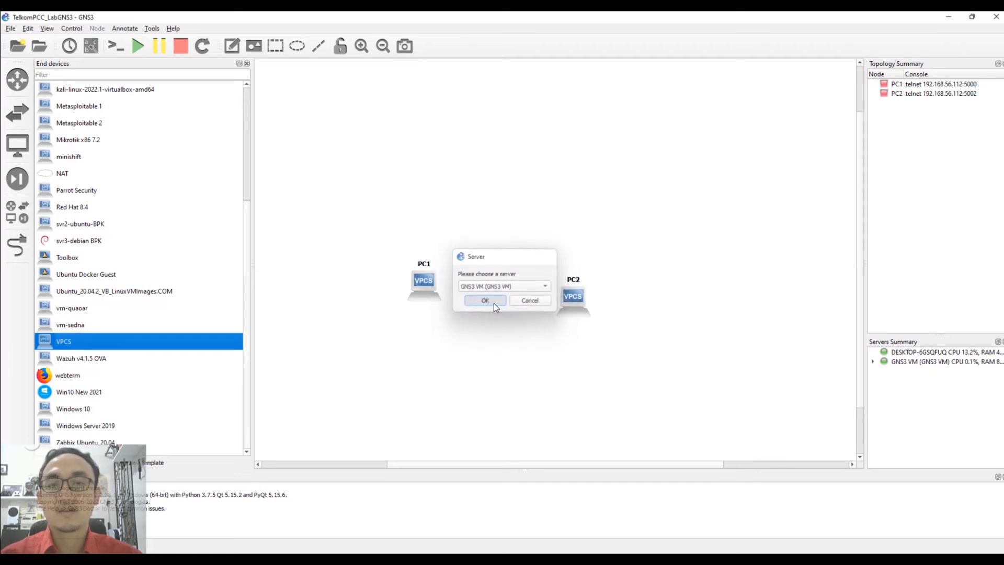
drag(428, 290, 423, 297)
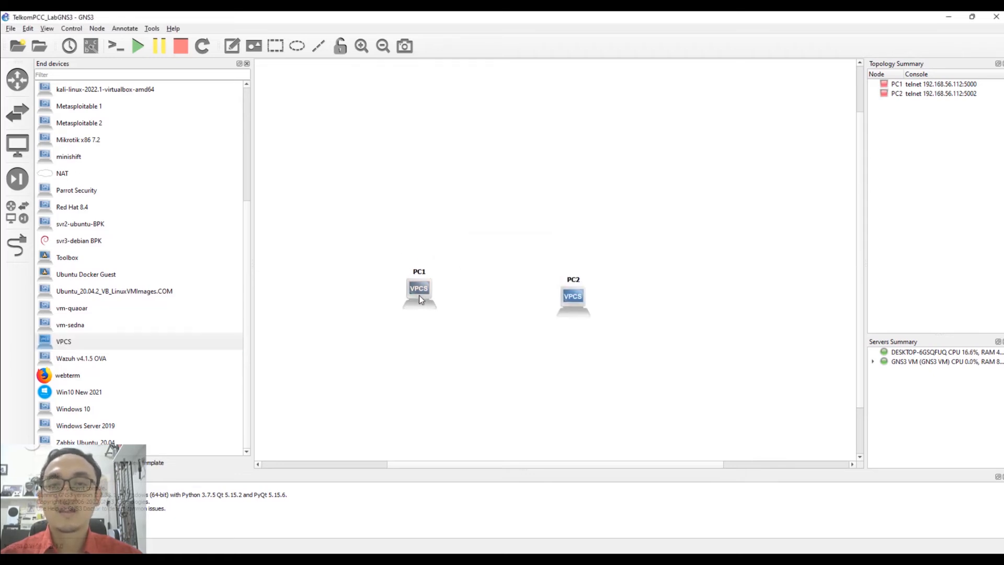
scroll(111, 246, up, 3)
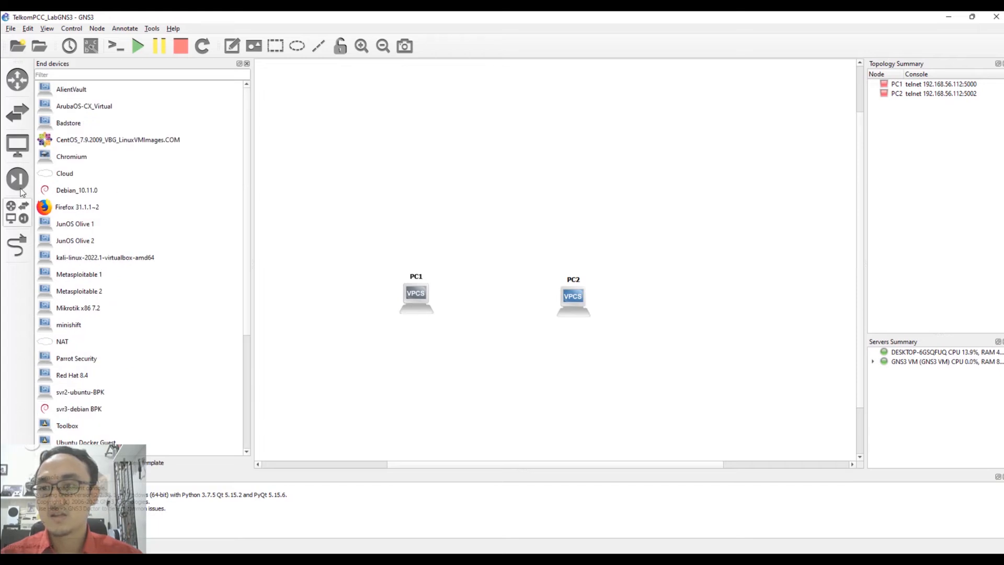
Place an Ethernet switch, Switch1, on GNS3 VM above and between the two PCs.
click(22, 117)
drag(80, 143, 498, 224)
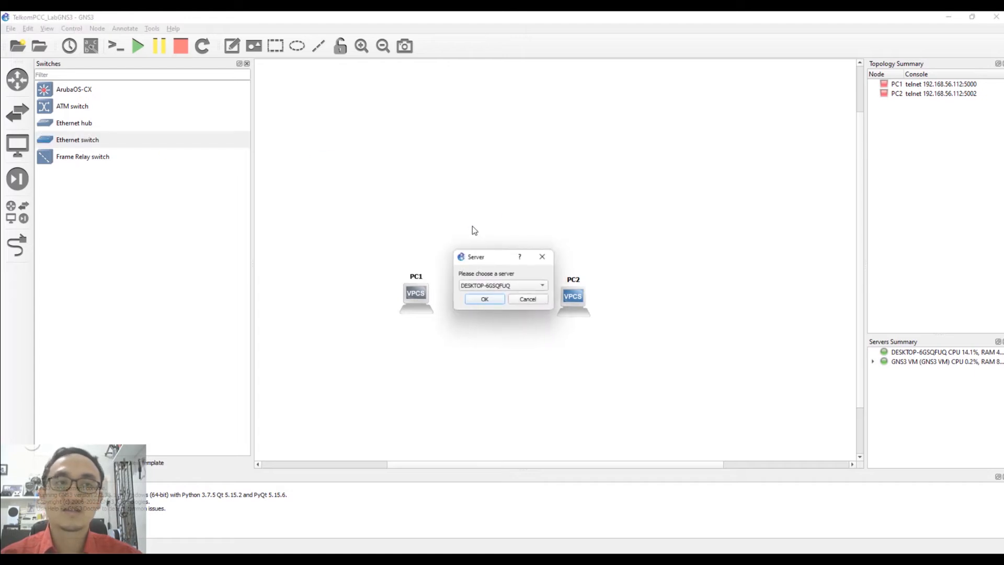
click(473, 288)
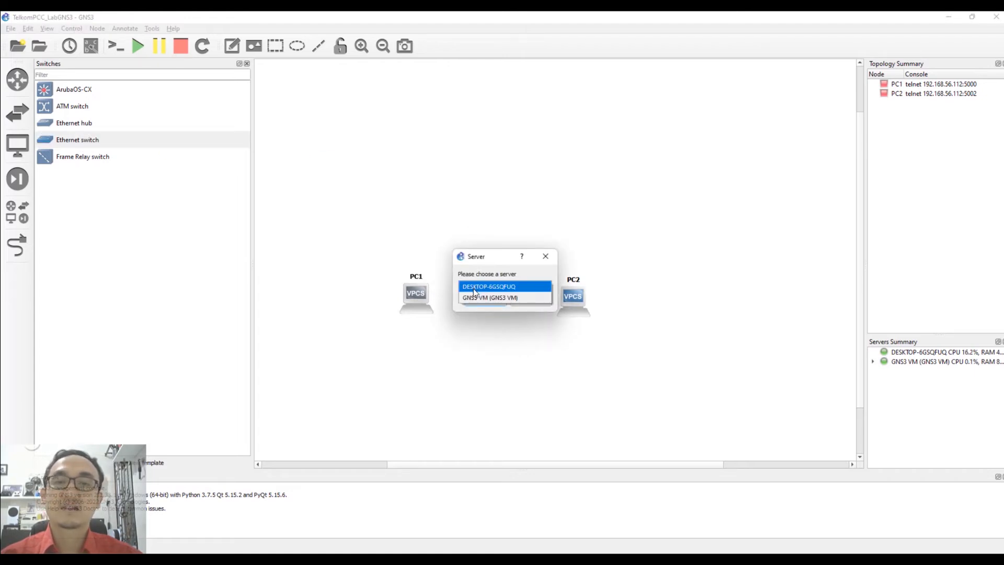
click(482, 297)
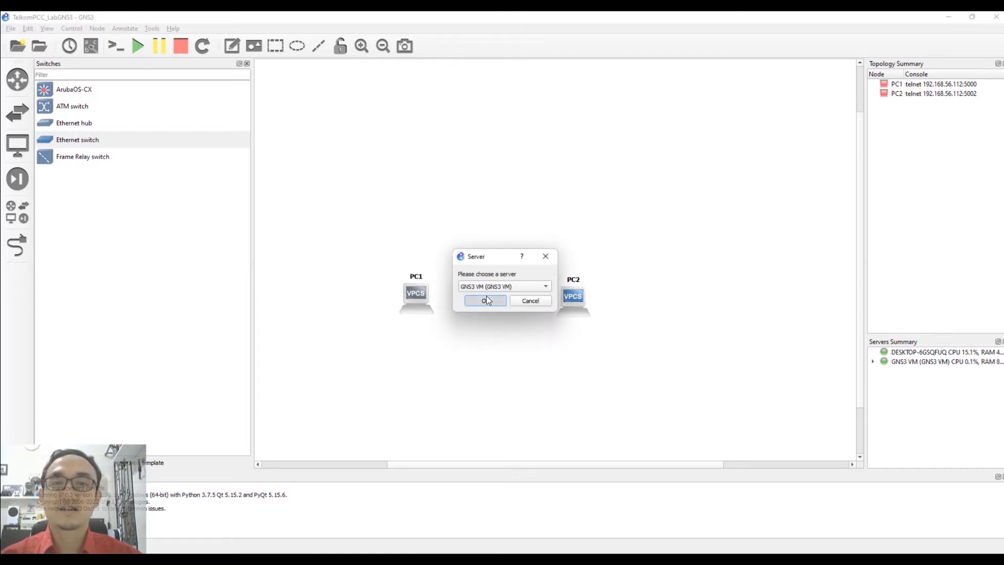
click(486, 300)
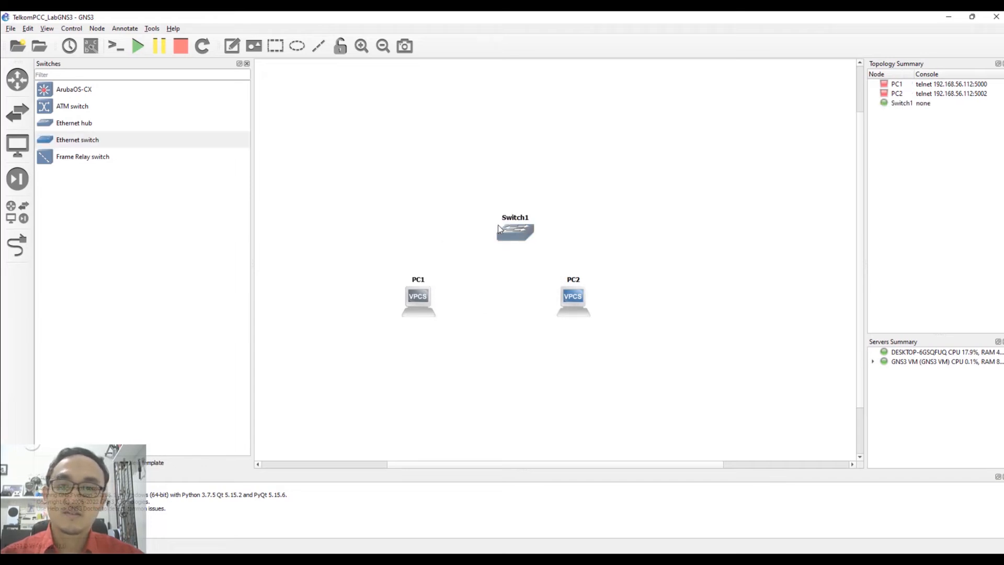
drag(513, 241, 494, 242)
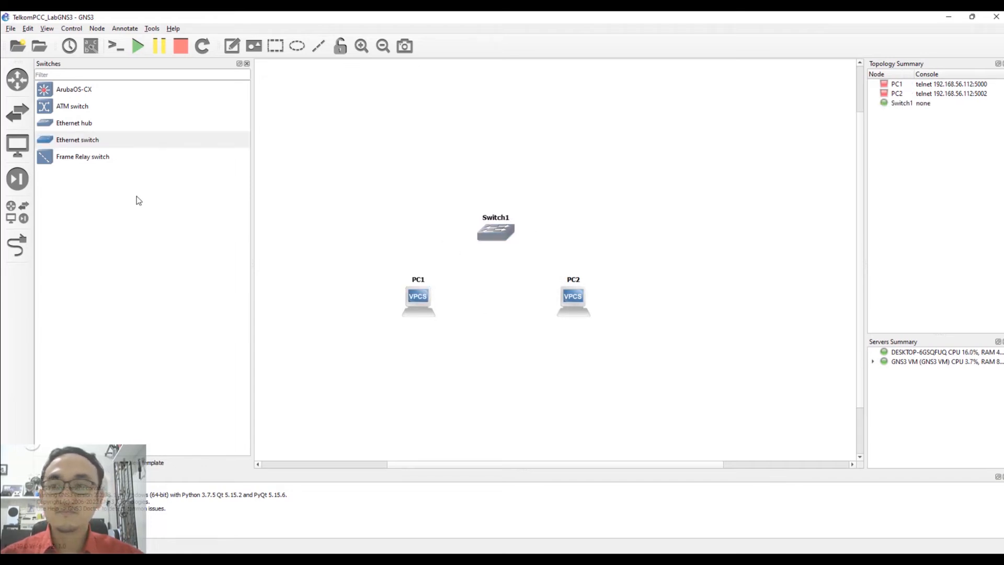
Cable Switch1 Ethernet0 to PC1 and another Switch1 port to PC2, then request Start all.
click(17, 245)
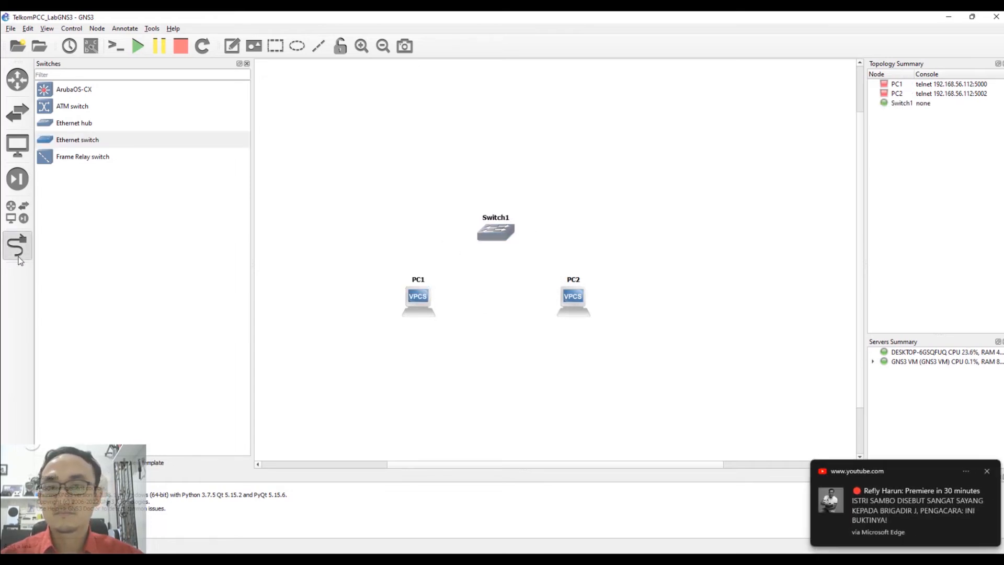
click(496, 238)
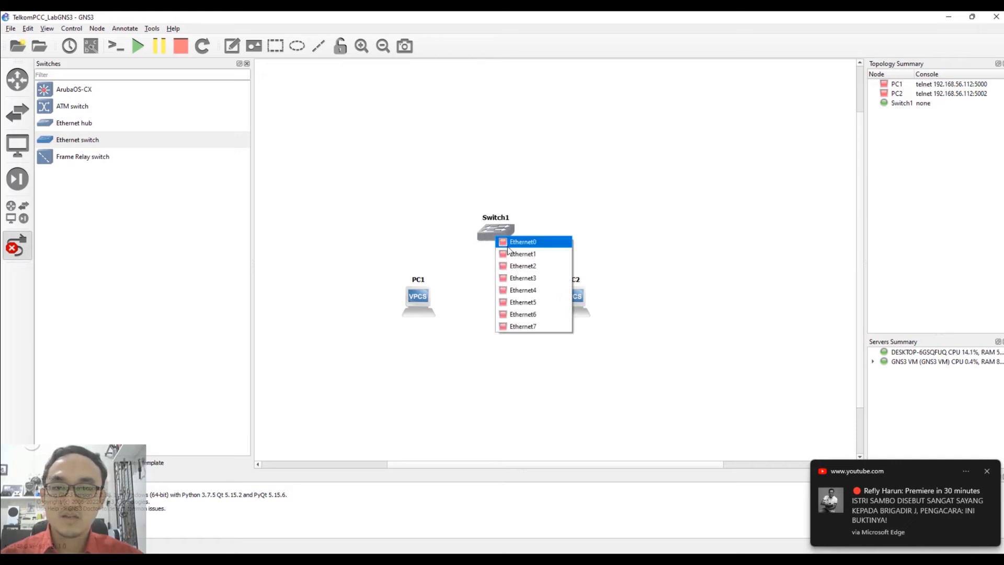
click(508, 243)
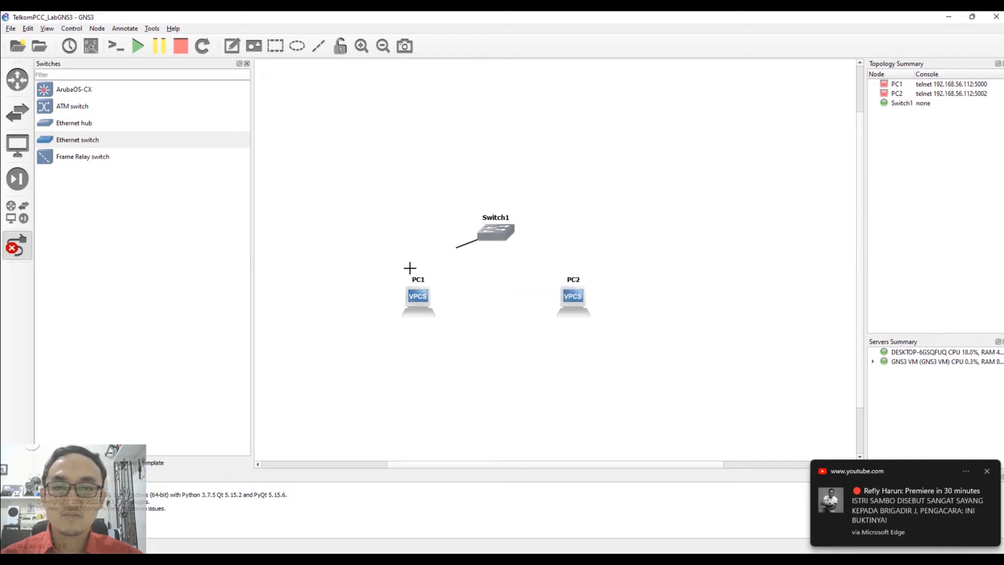
click(426, 302)
click(439, 306)
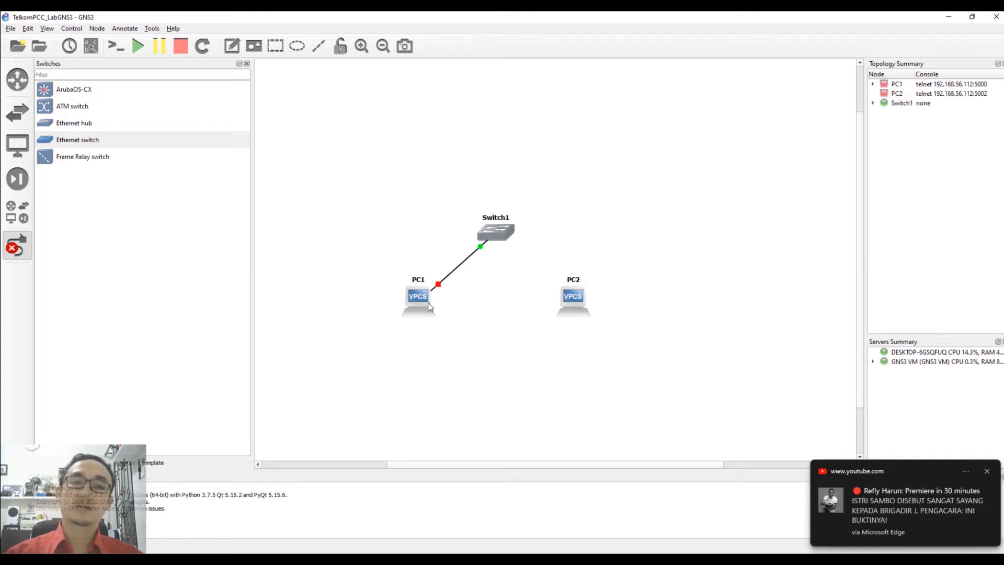
click(498, 236)
key(Escape)
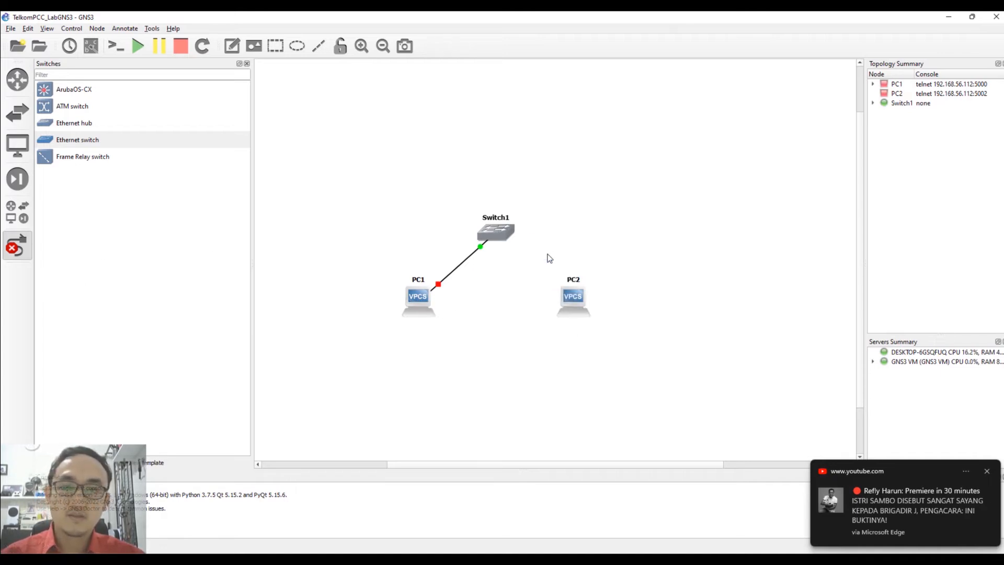
click(573, 296)
click(586, 305)
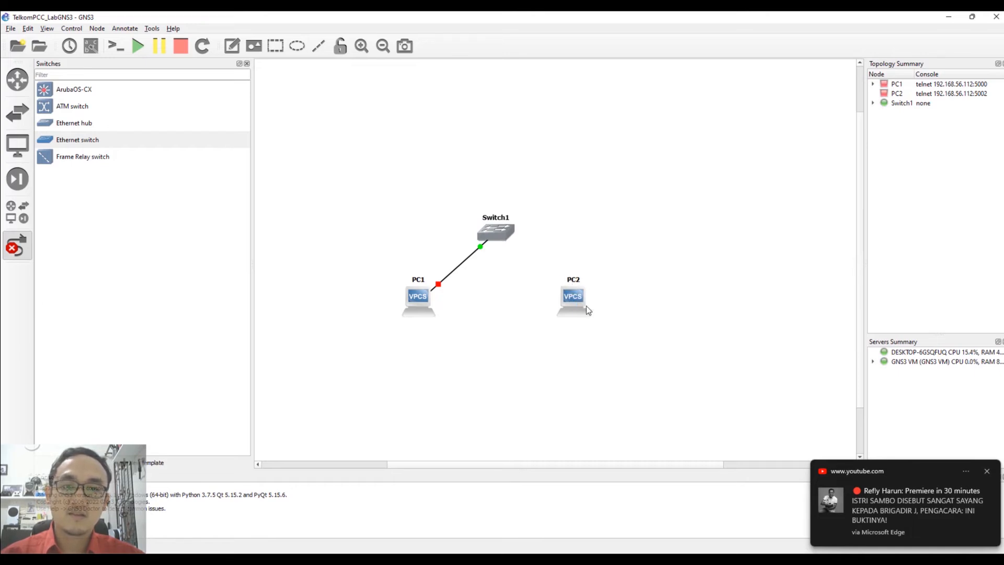
key(Escape)
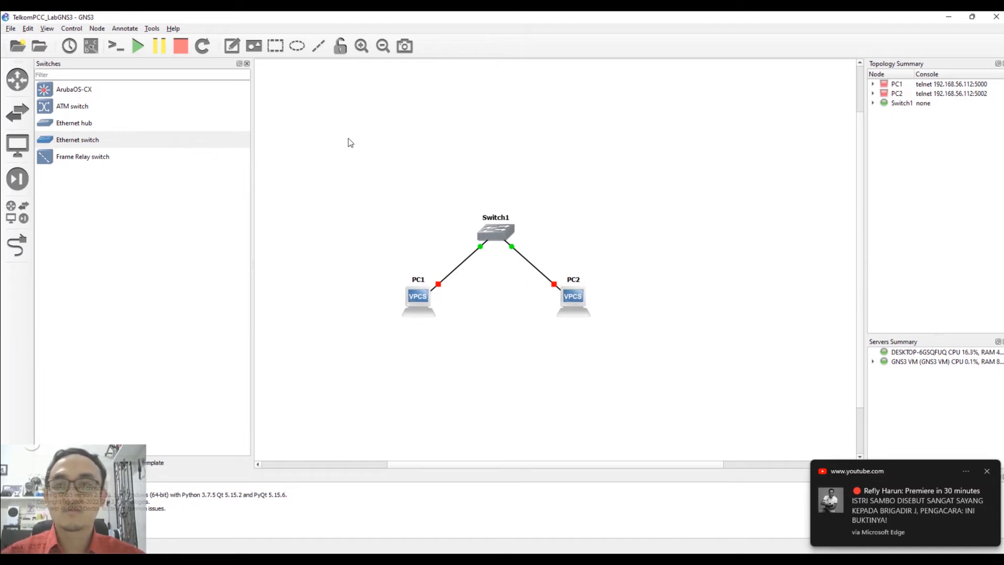
click(138, 47)
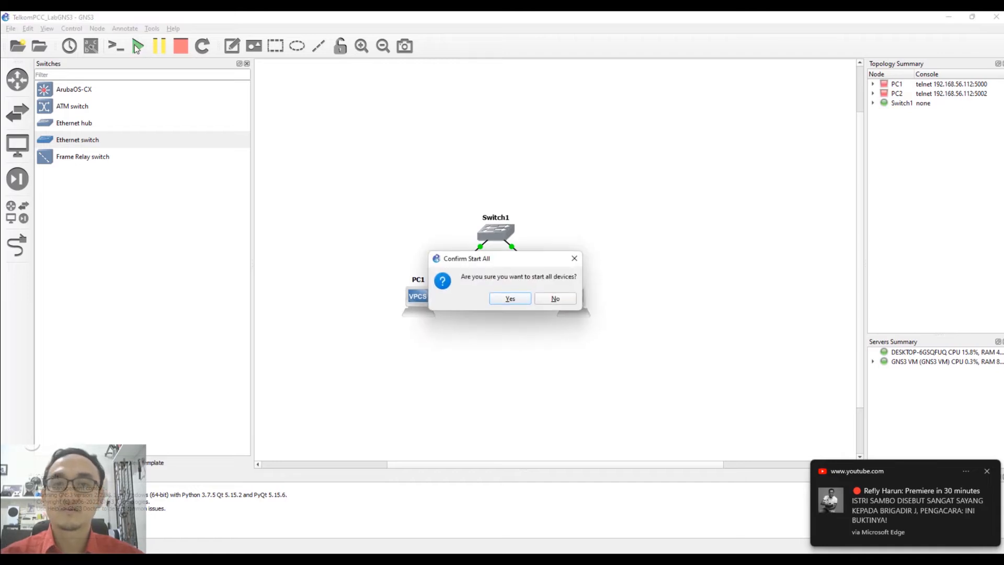
Confirm starting all devices and open PC1's console.
click(511, 300)
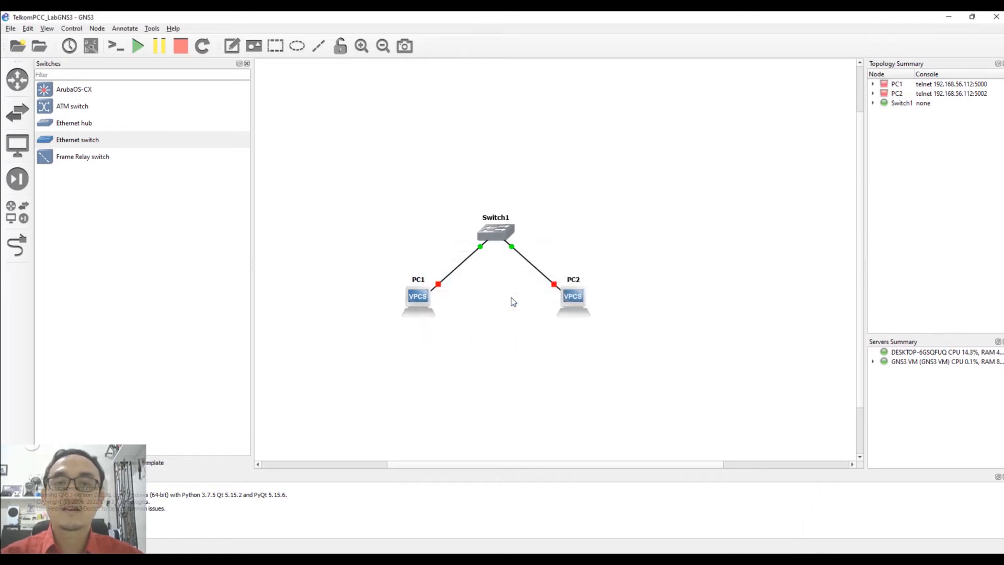
right_click(418, 305)
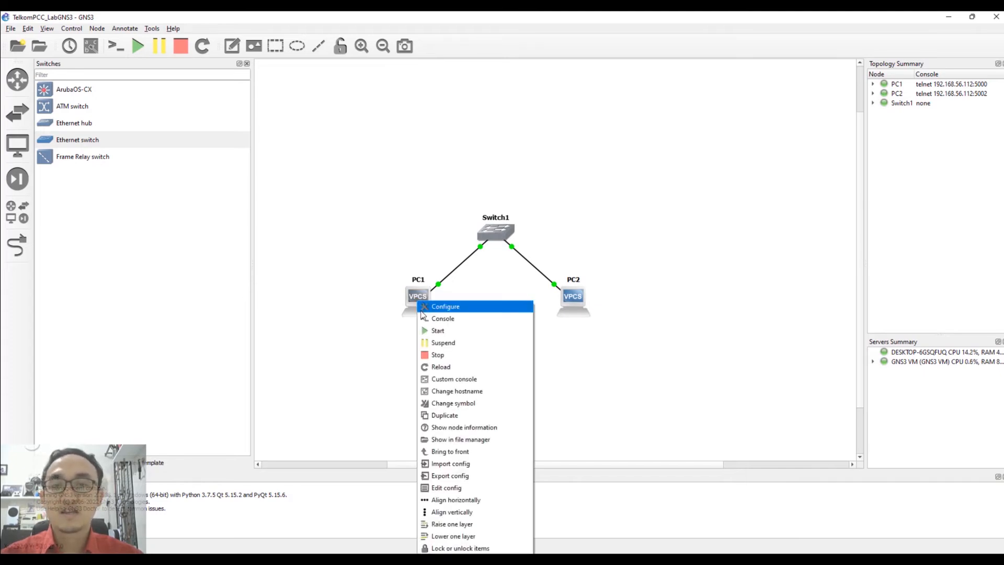
click(450, 322)
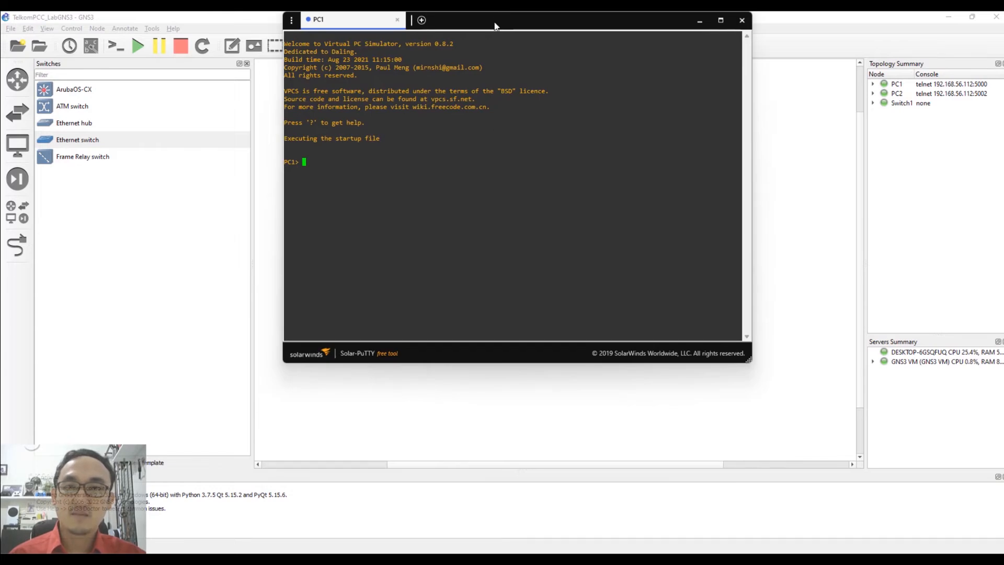
Drag the Solar-PuTTY PC1 console window to the bottom of the screen.
drag(494, 23, 486, 131)
drag(539, 13, 516, 438)
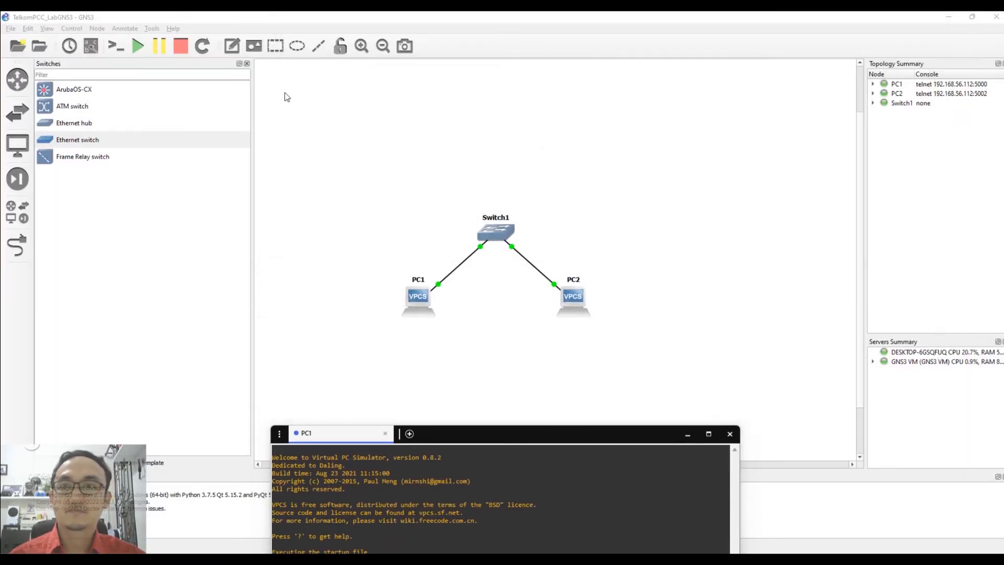
click(231, 46)
Add a note reading 192.168.1.1/24 below PC1.
click(388, 324)
text(192)
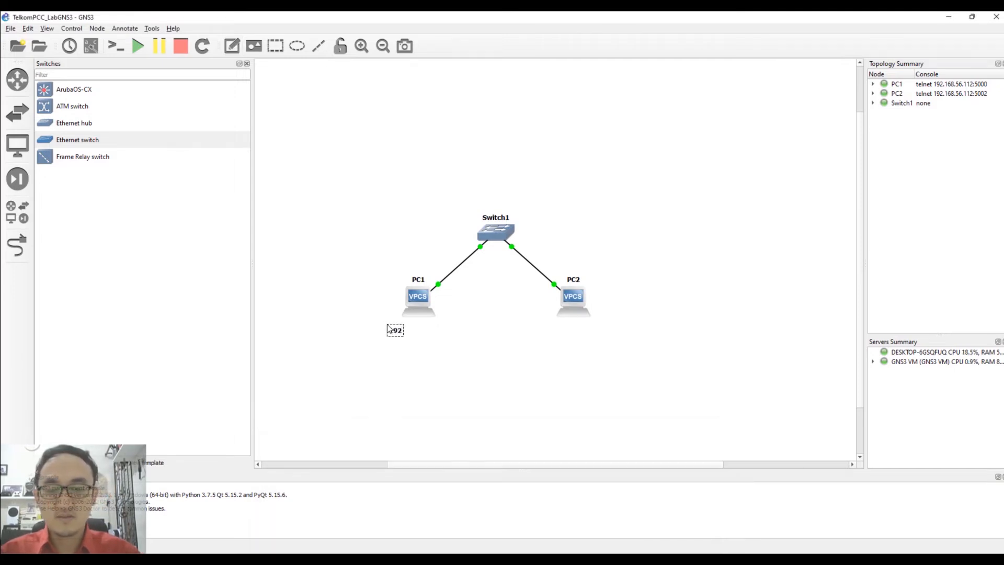
text(.168.)
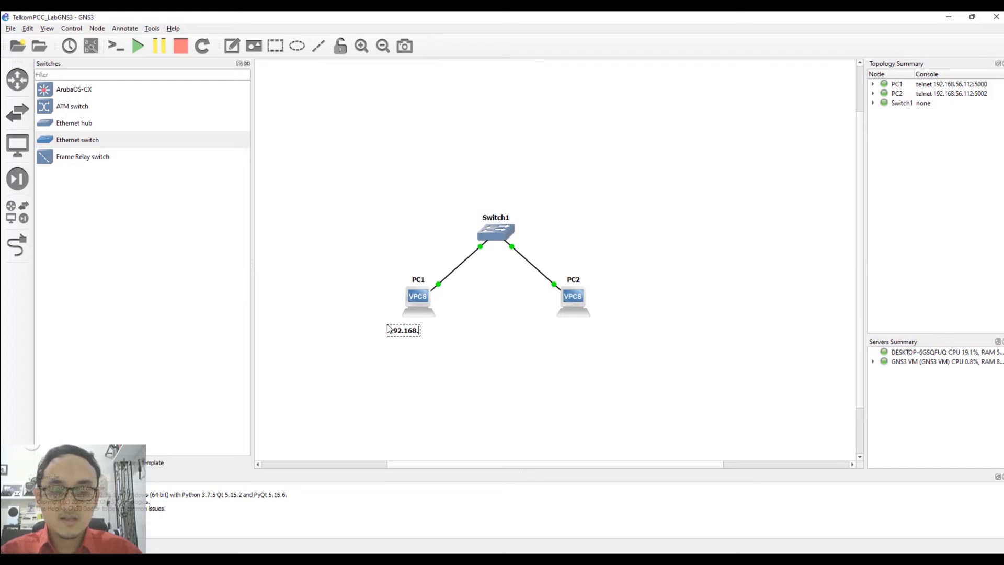
text(1.1/24)
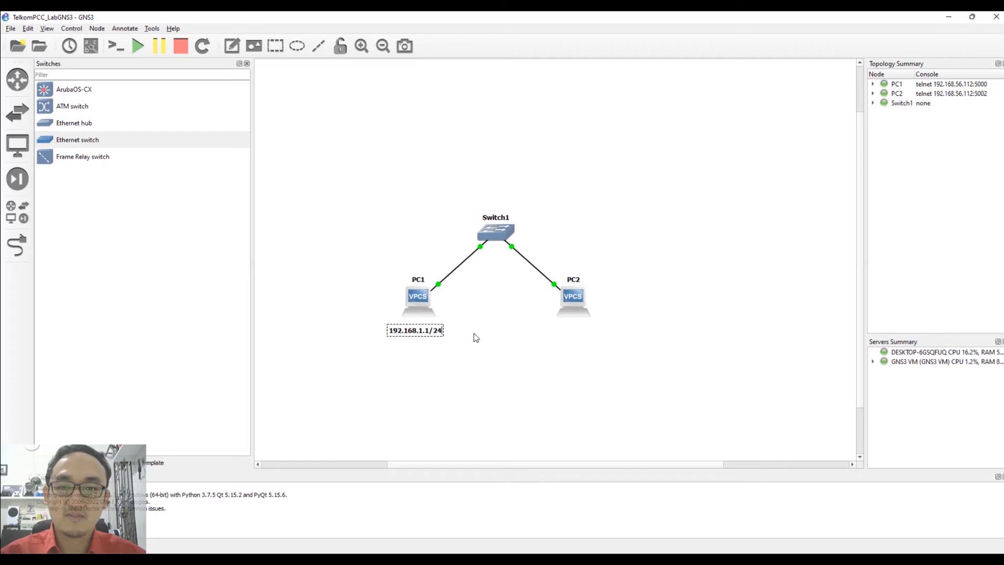
click(450, 367)
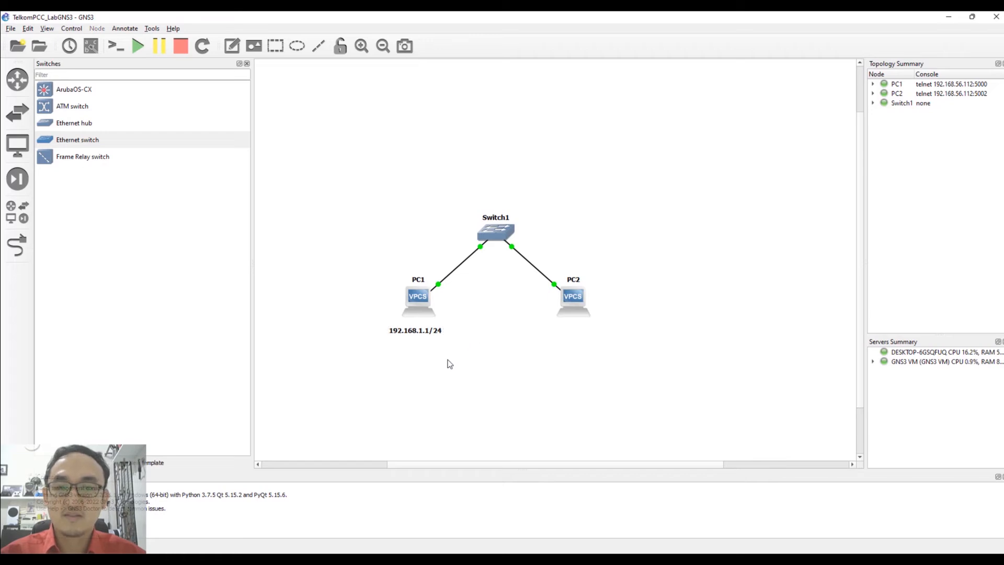
Duplicate the note under PC2 as 192.168.1.2/24, then bring PC1's console forward.
right_click(418, 335)
click(427, 339)
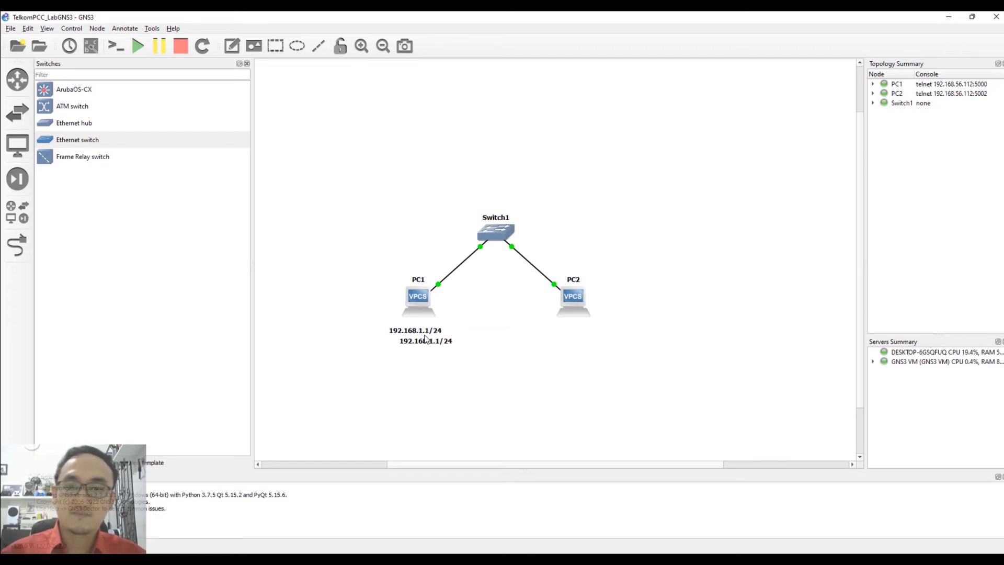
drag(430, 347, 576, 340)
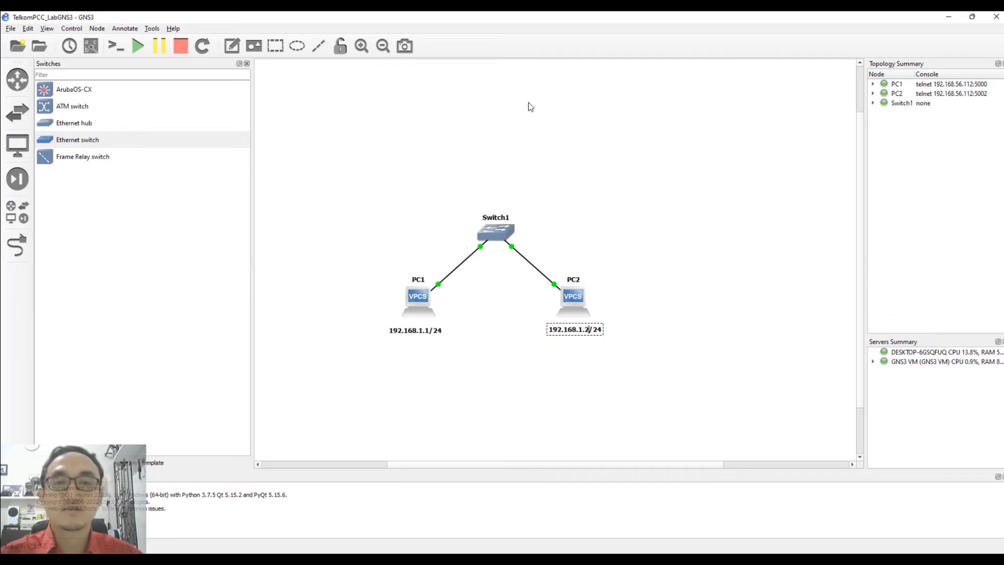
triple_click(571, 331)
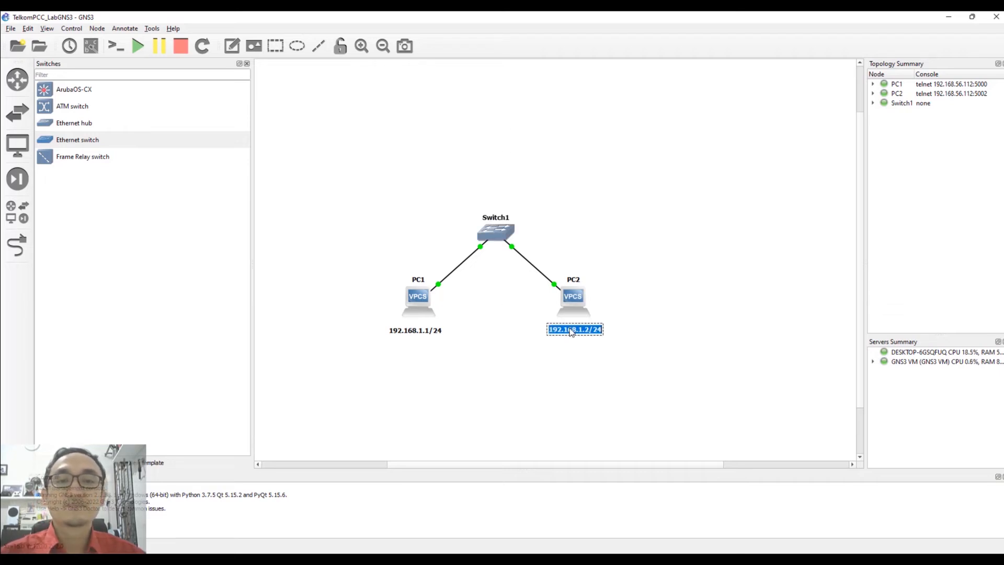
click(544, 350)
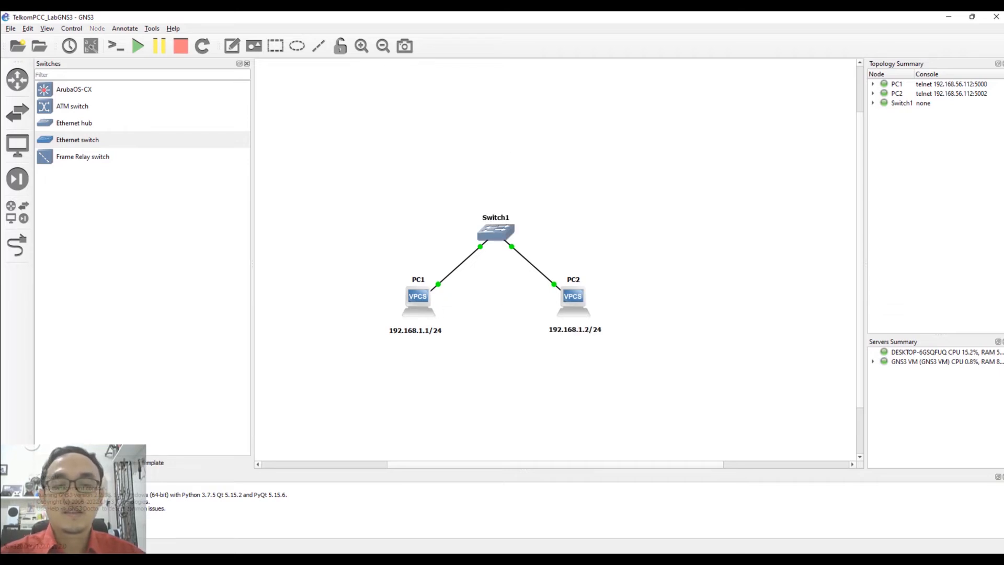
click(713, 561)
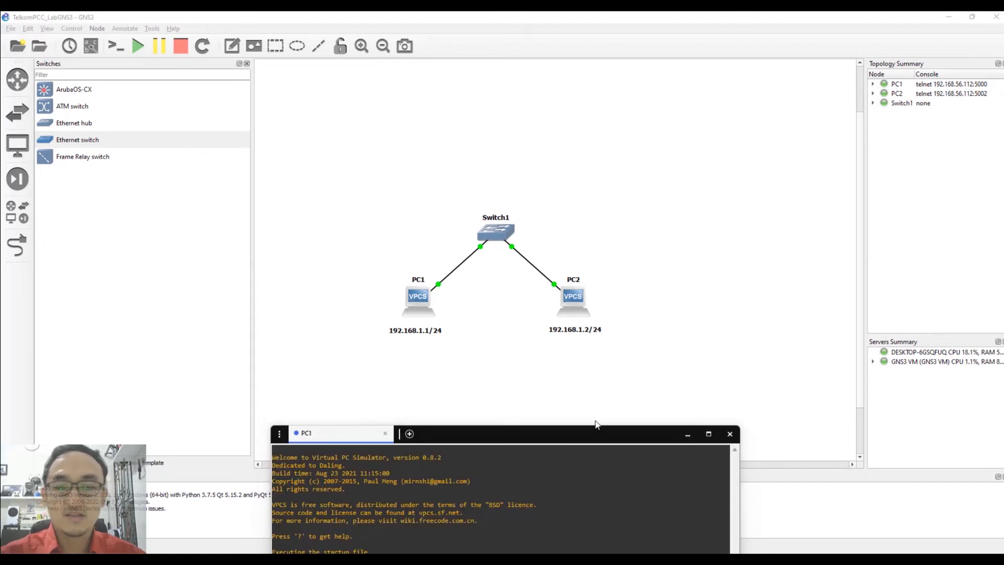
Assign PC1 the address 192.168.1.1/24 in its console and verify it with 'show ip'.
drag(596, 431, 596, 433)
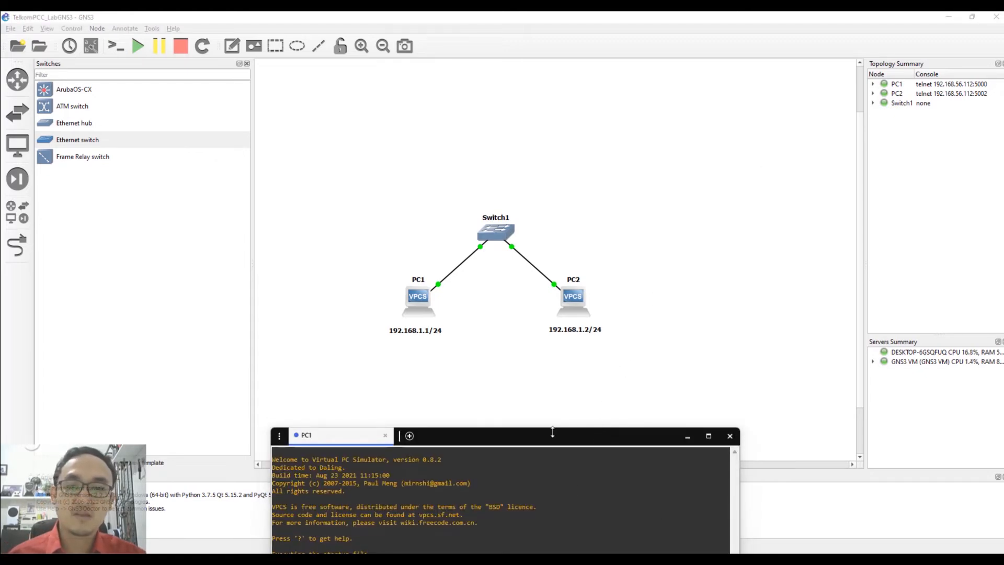
drag(536, 444, 742, 174)
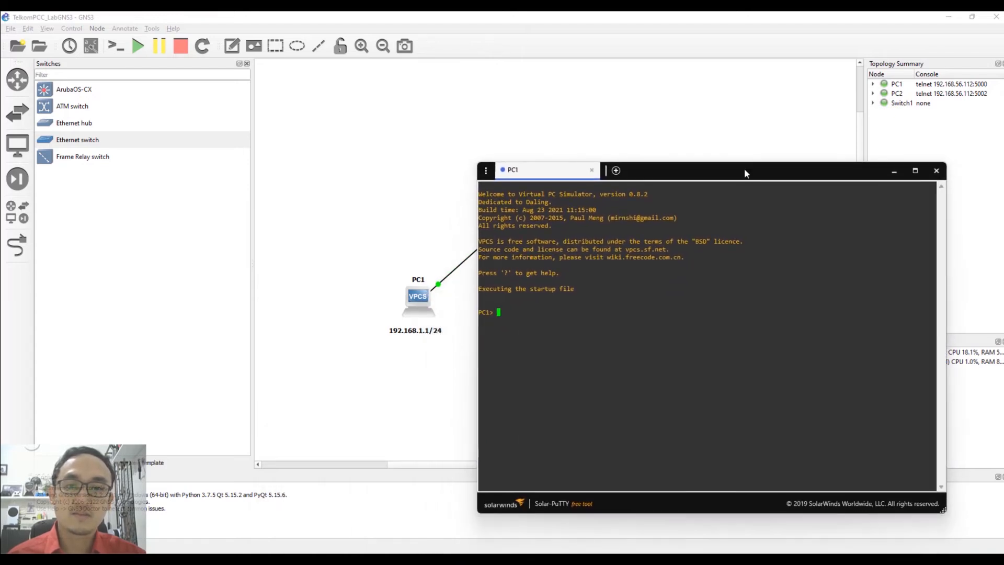
text(ip)
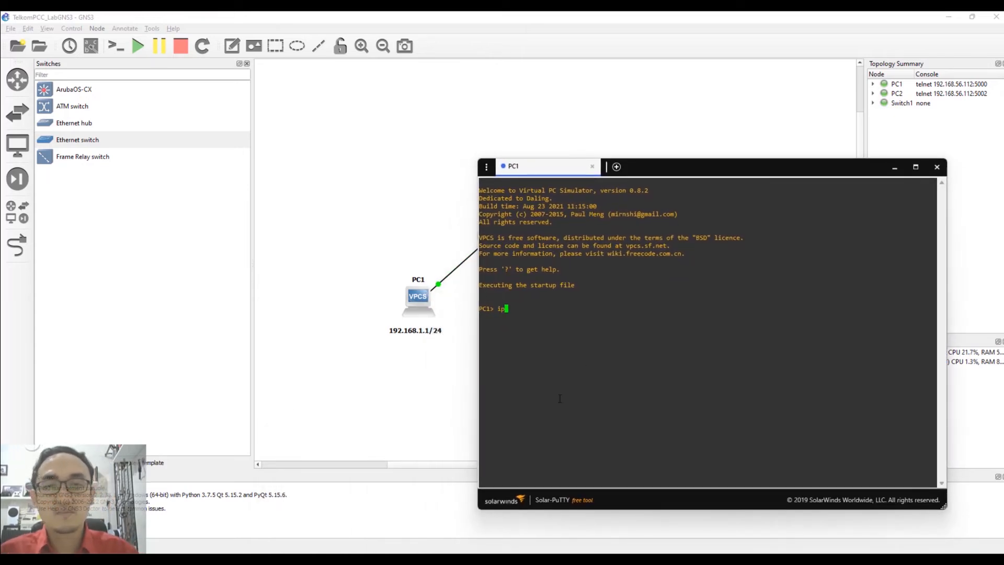
text(1)
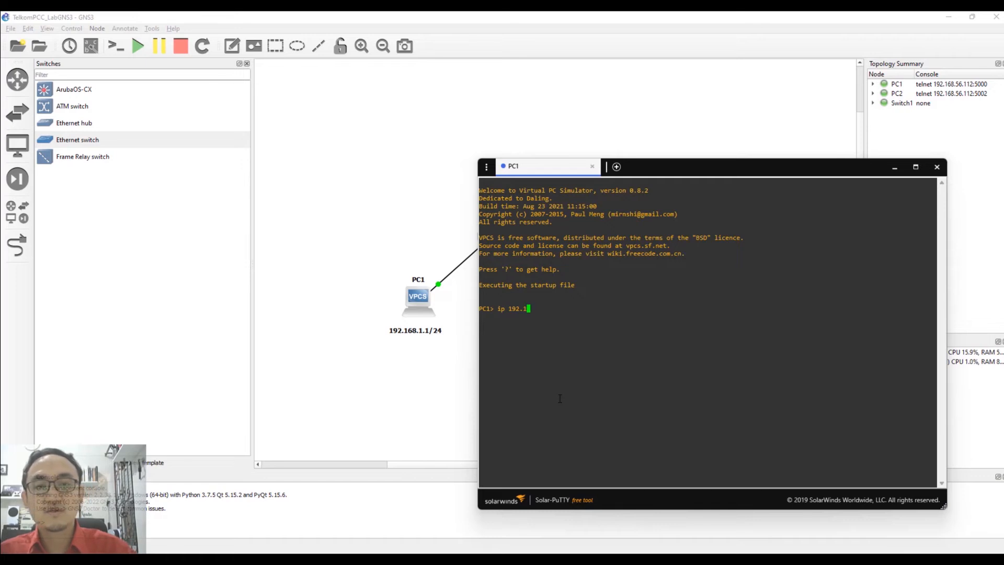
text(68.1.)
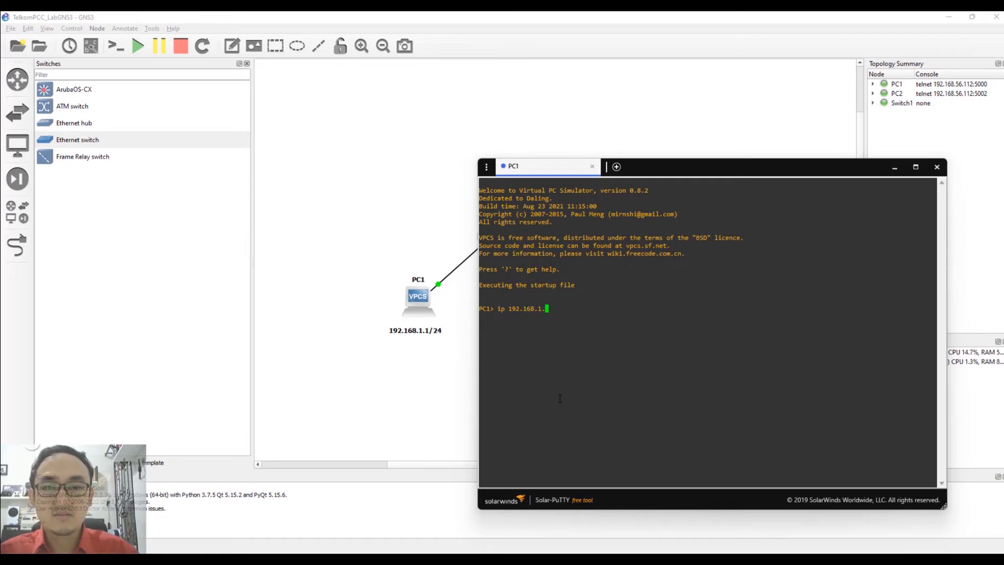
text(1/24)
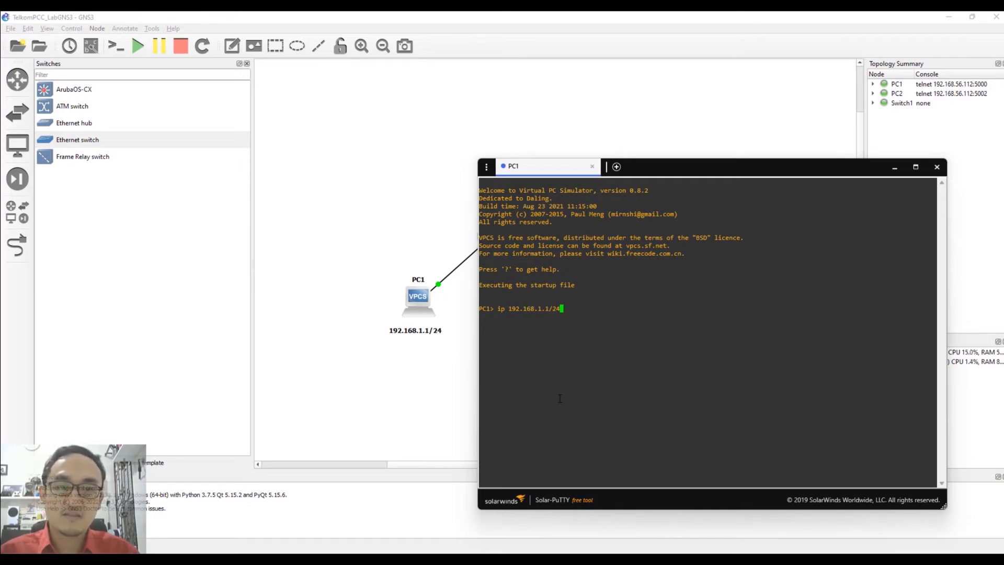
key(Return)
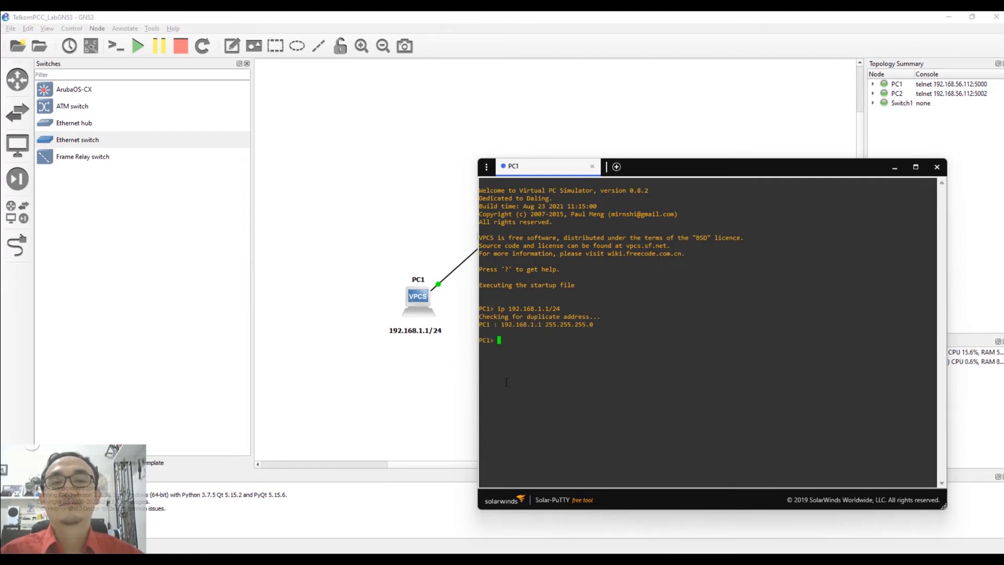
text(show ip)
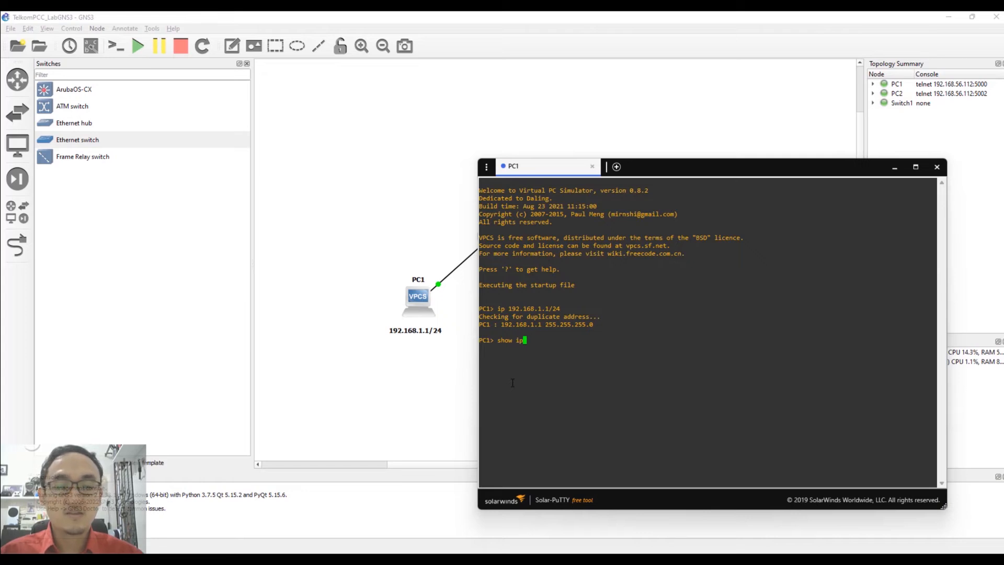
key(Return)
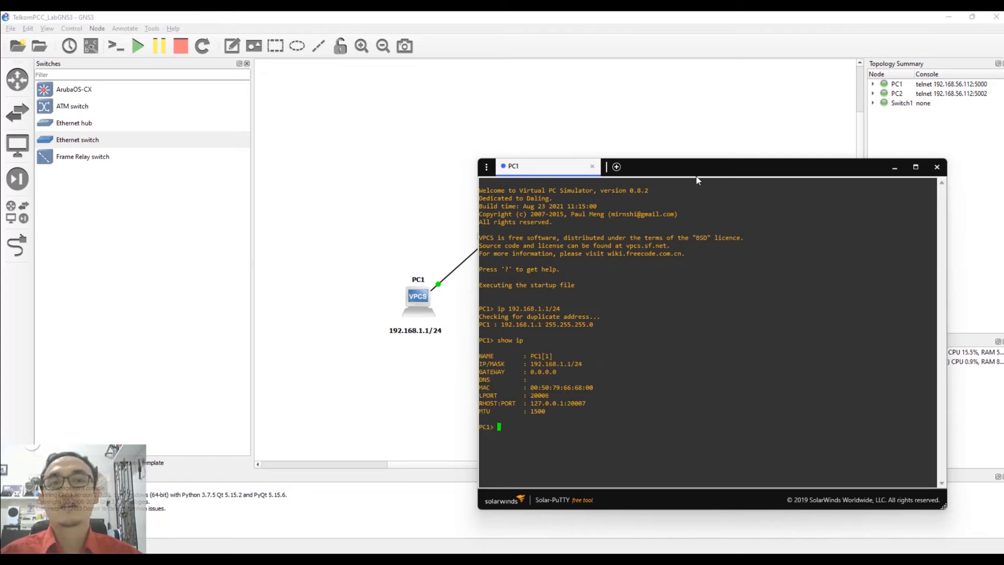
Open a console for PC2 from the GNS3 topology.
drag(667, 172, 638, 98)
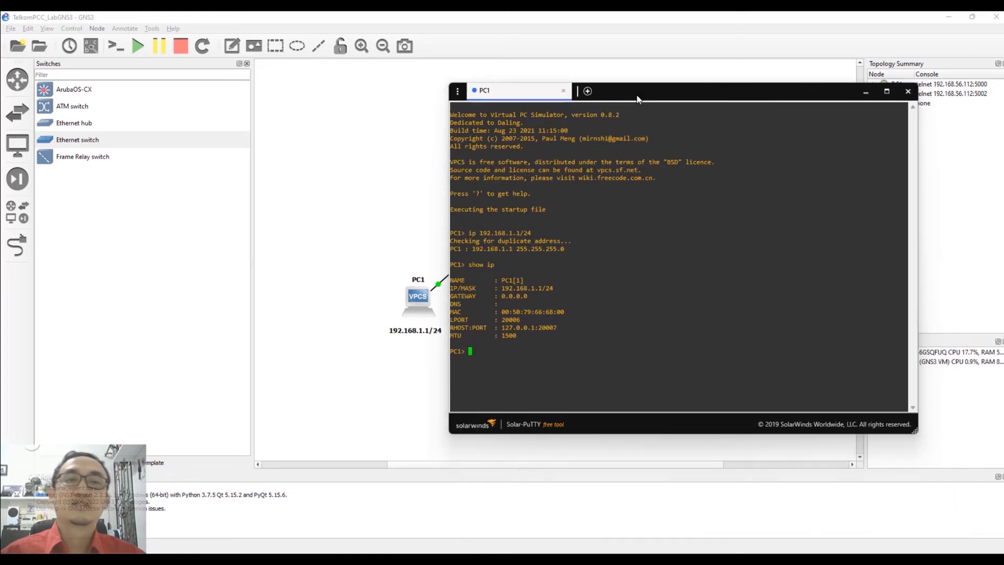
click(398, 190)
right_click(579, 298)
click(620, 317)
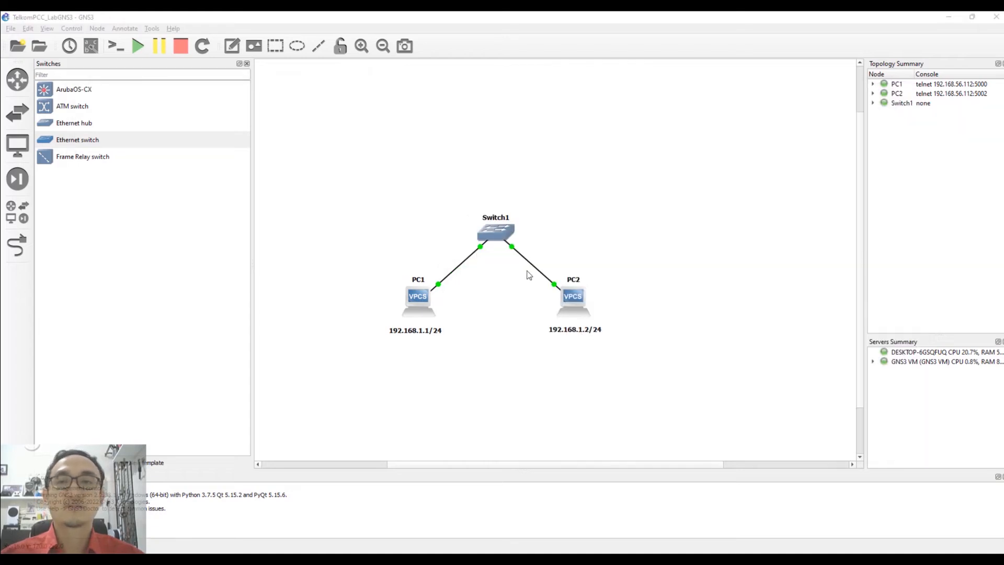
Give PC2 the address 192.168.1.2/24 with 'ip 192.168.1.2/24'.
mouse_move(713, 560)
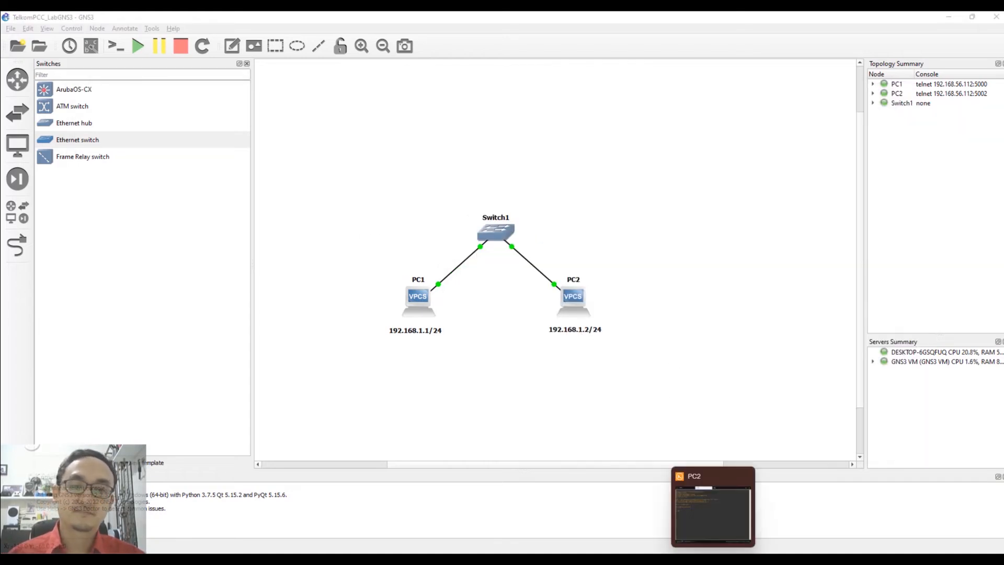
click(713, 510)
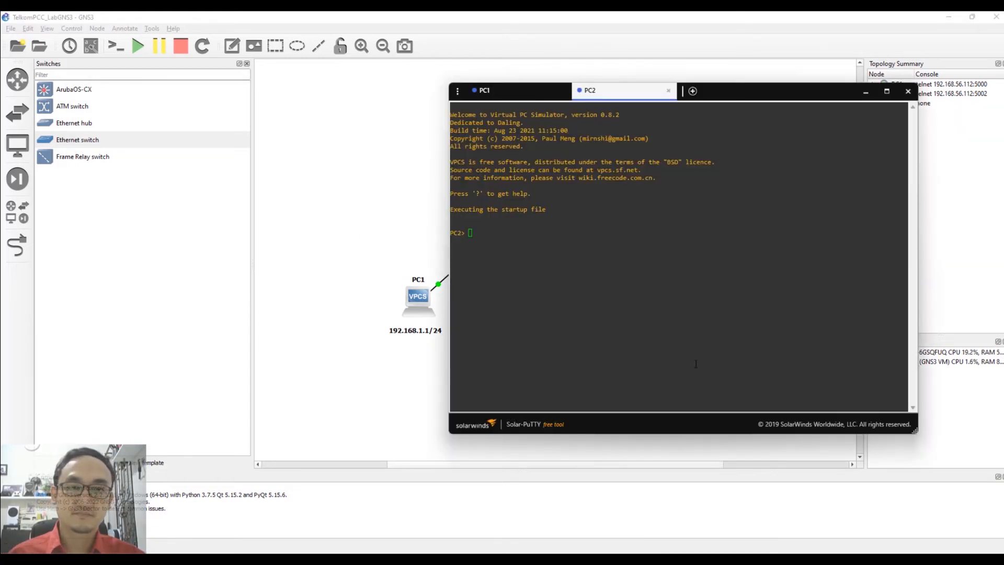
click(749, 98)
drag(749, 97, 349, 114)
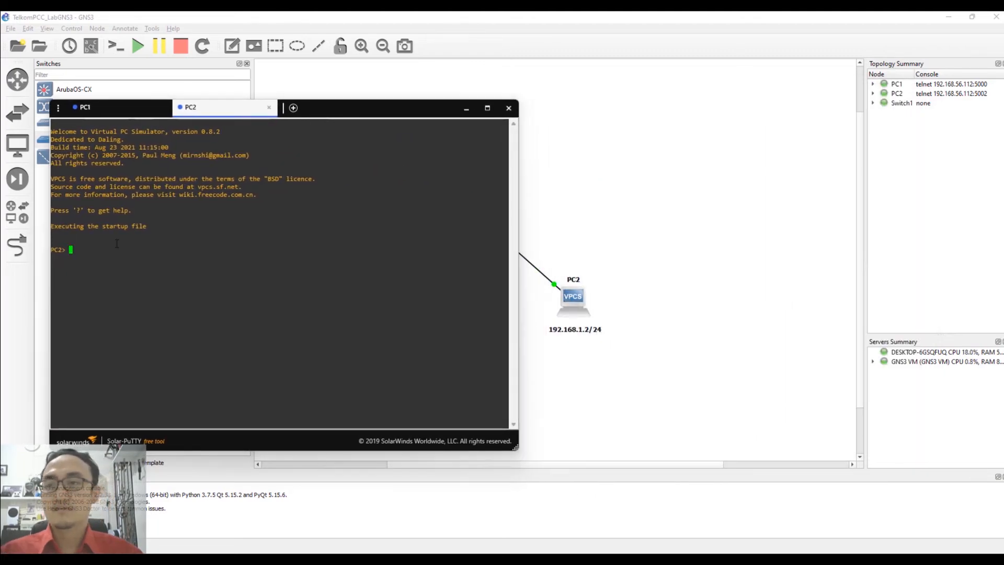
text(ip )
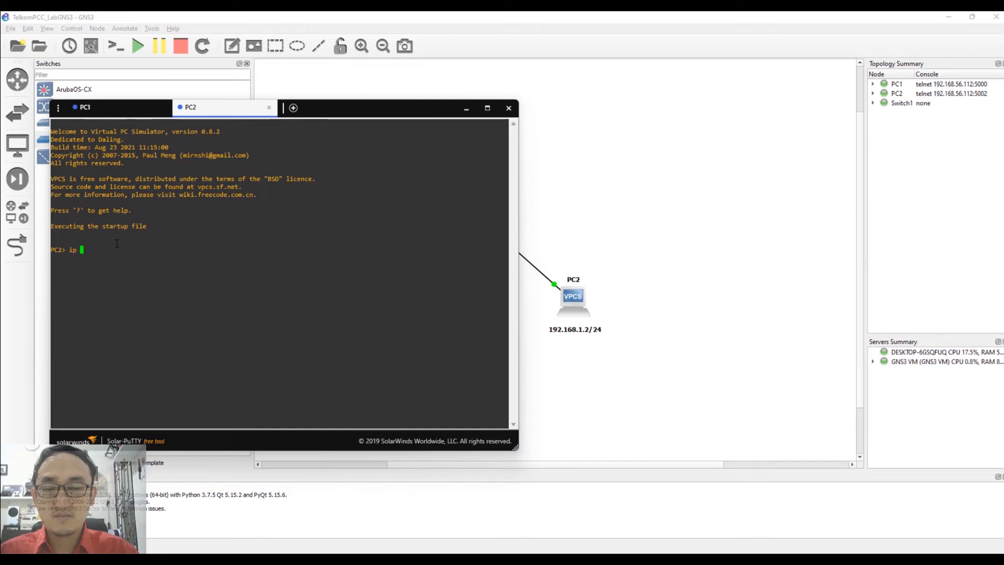
text(192.16)
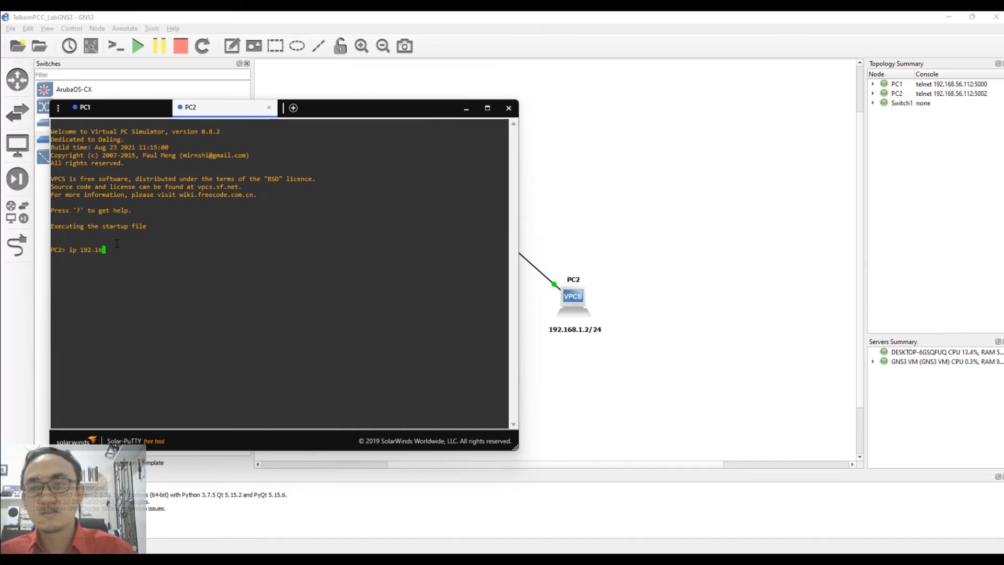
text(8.1.2/24)
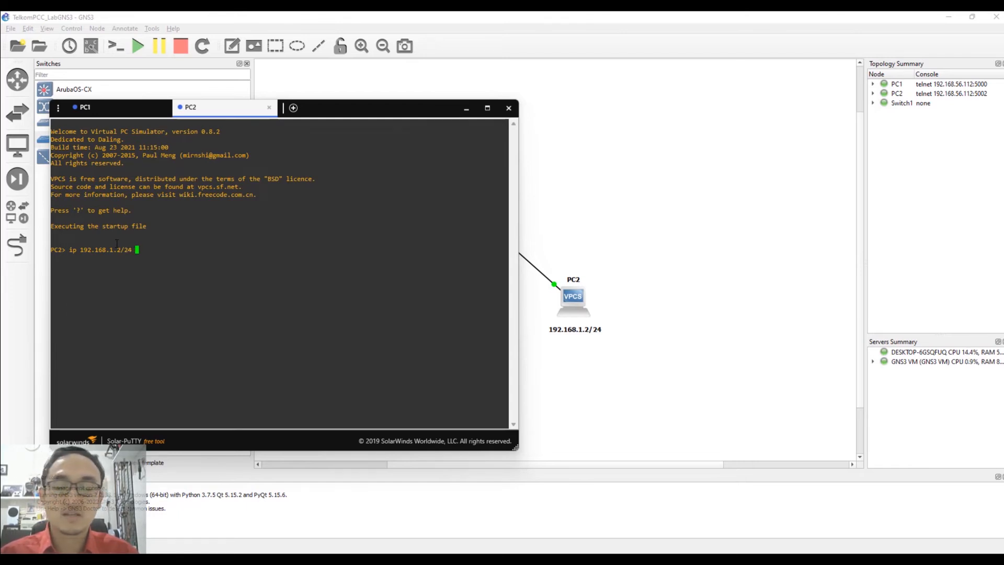
key(Return)
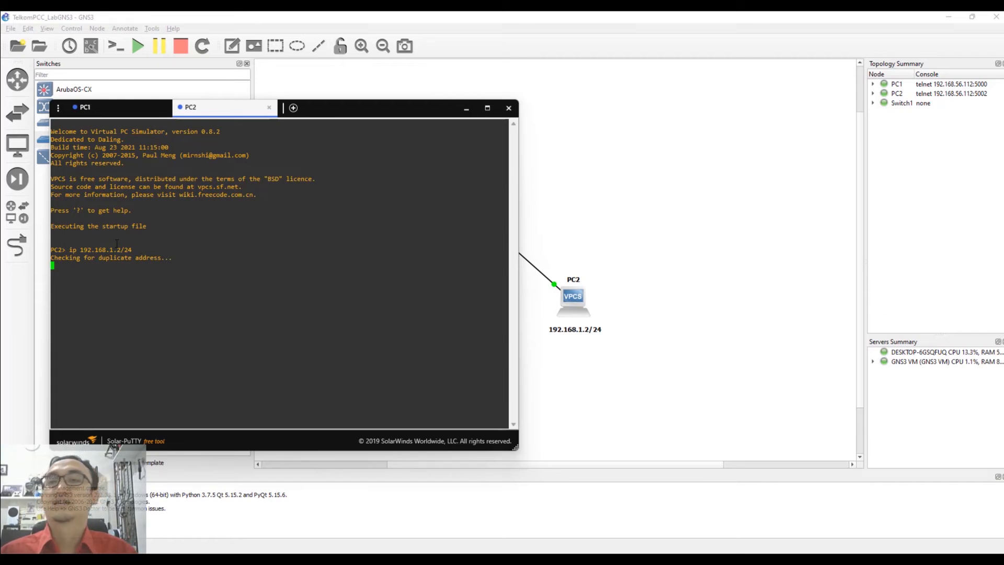
Run 'show' and 'ping 192.168.1.1' from PC2, stop the ping, and minimize the console.
text(show)
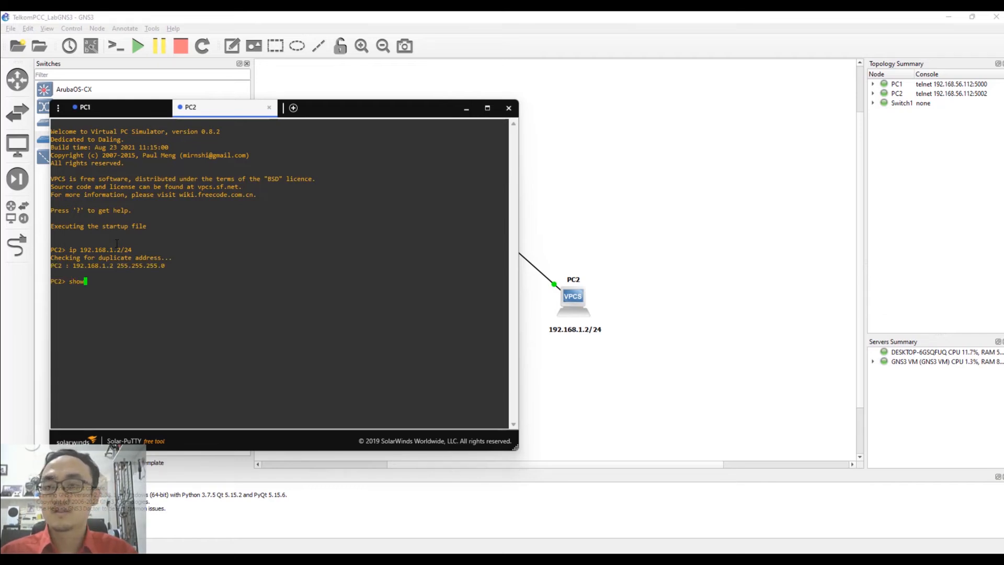
key(Return)
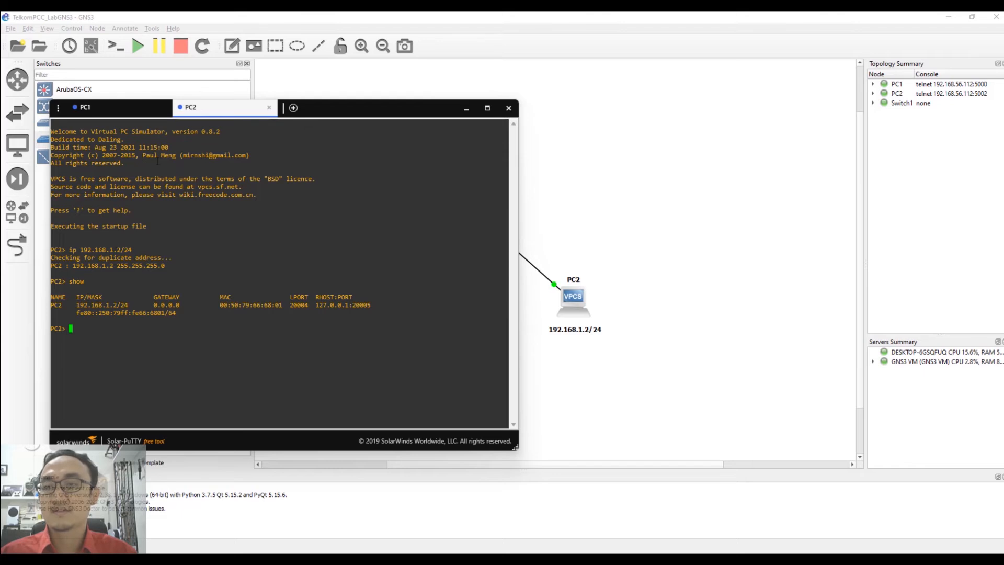
text(ping)
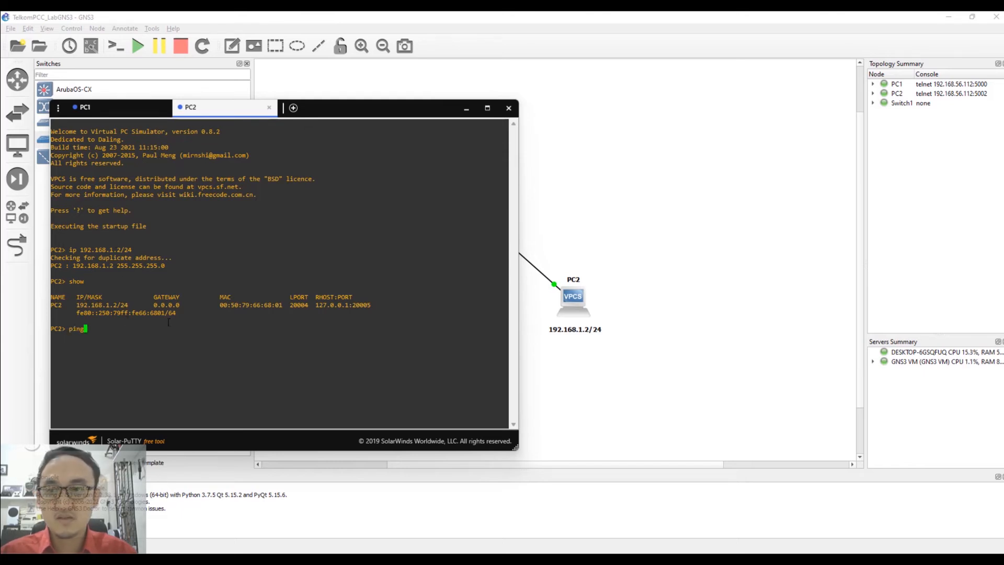
text( 192.168.1.1)
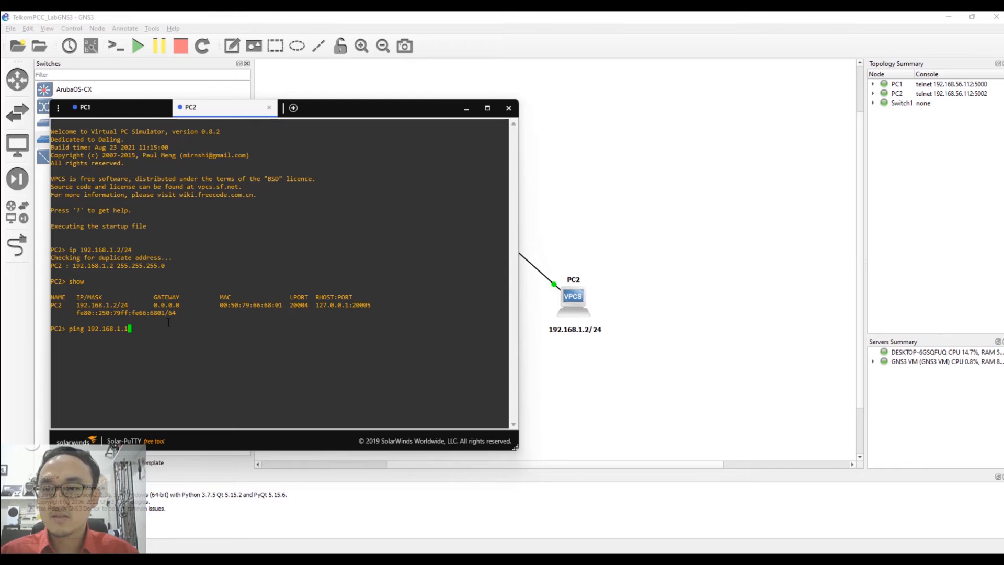
key(Return)
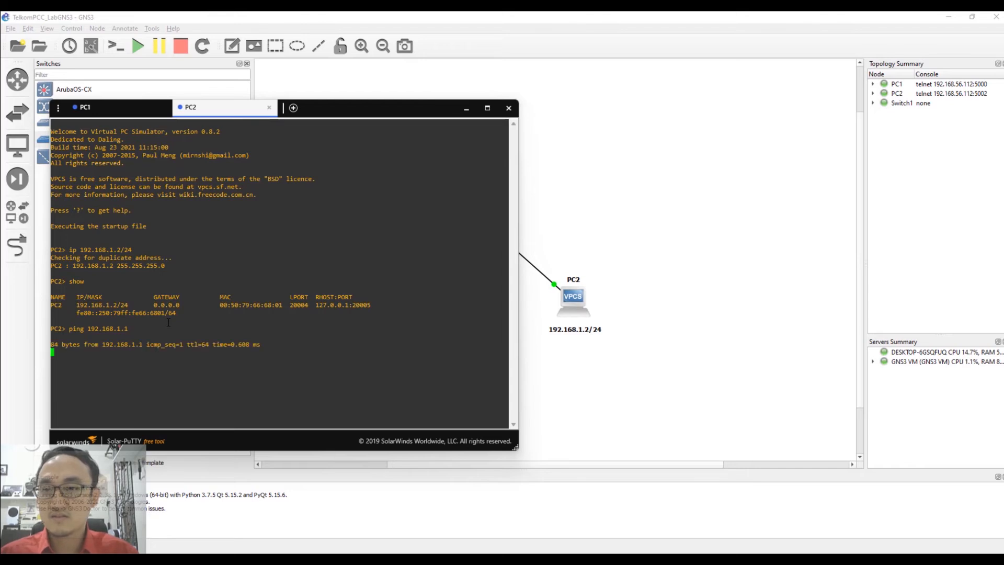
key(ctrl+c)
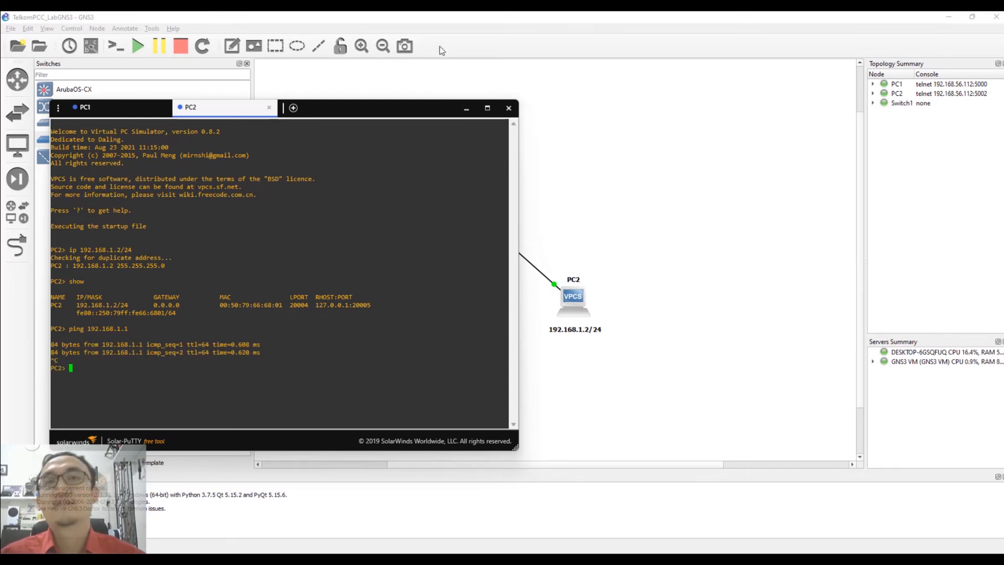
click(468, 107)
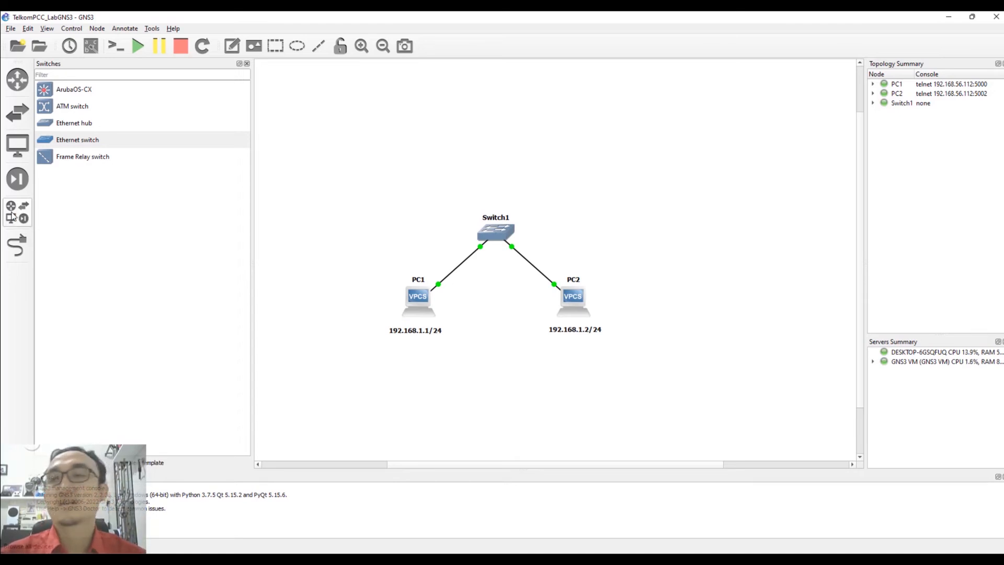
Show all device types and start the New template wizard.
click(11, 216)
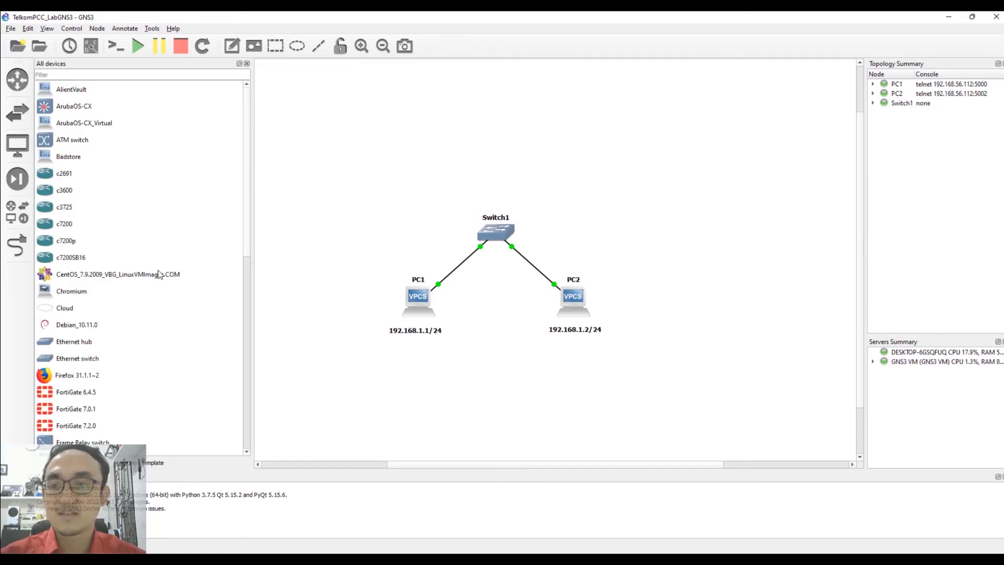
click(151, 463)
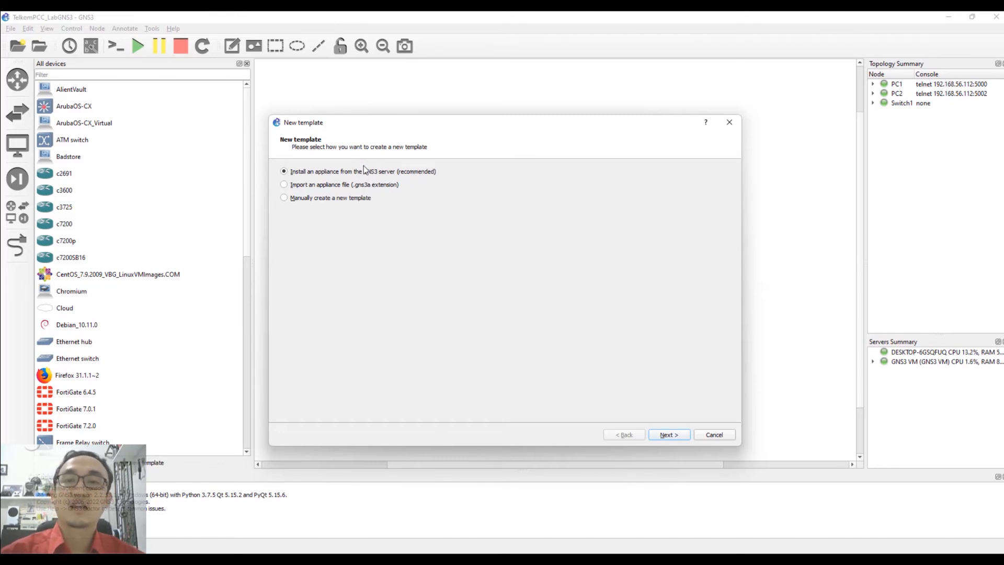
Install the MikroTik CHR appliance from the server on the GNS3 VM and import chr-6.49.1.img.
click(667, 436)
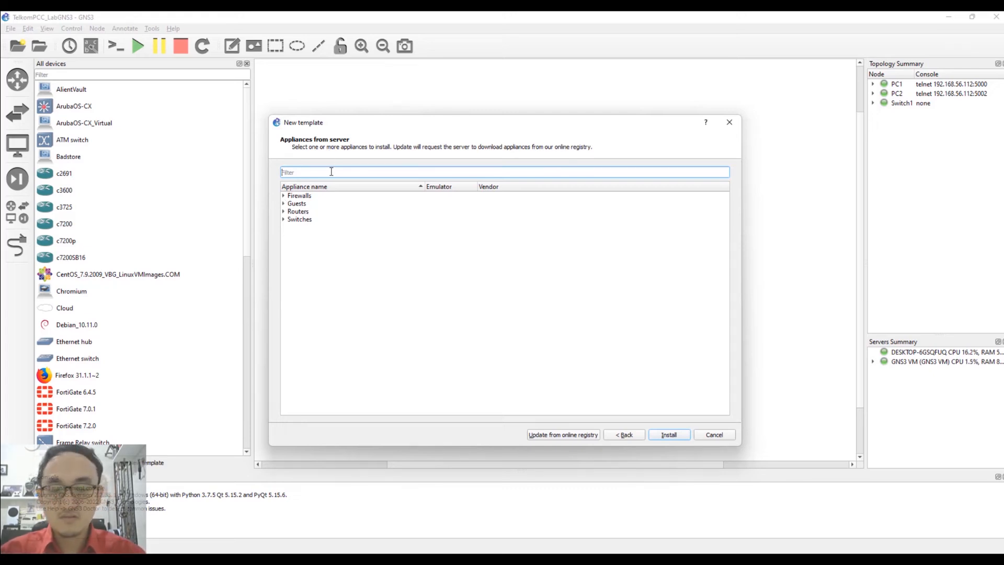
text(mik)
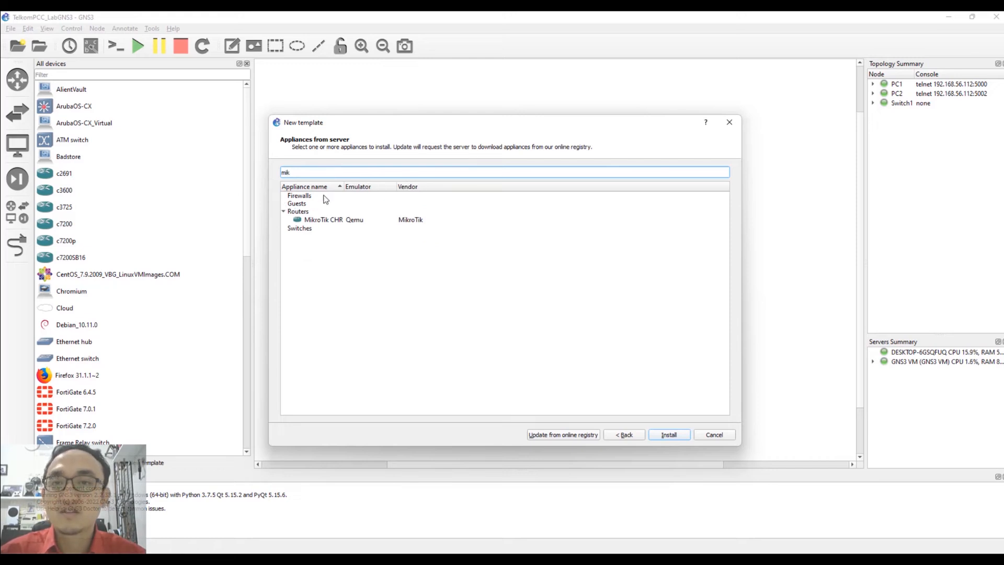
click(328, 220)
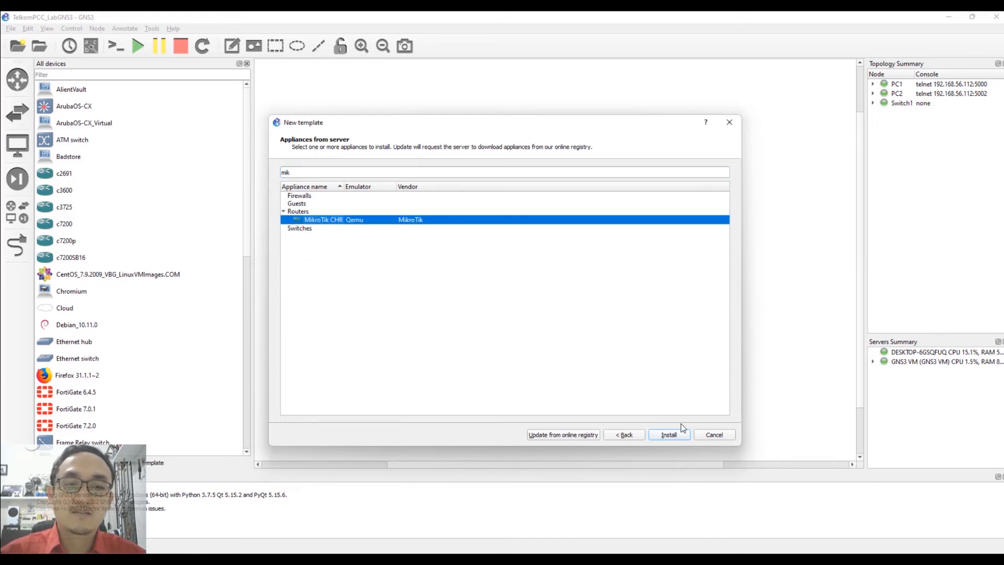
click(669, 435)
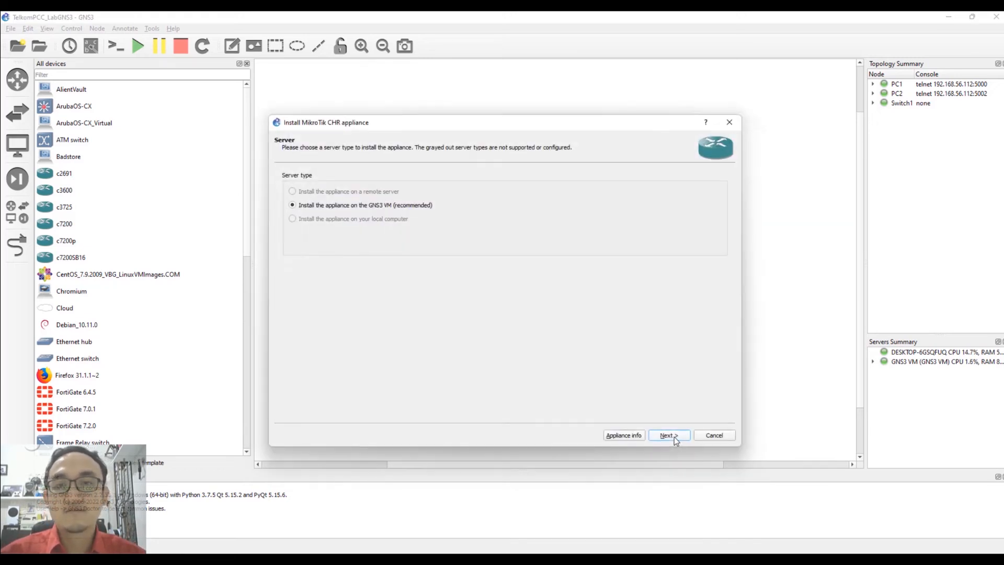
click(674, 437)
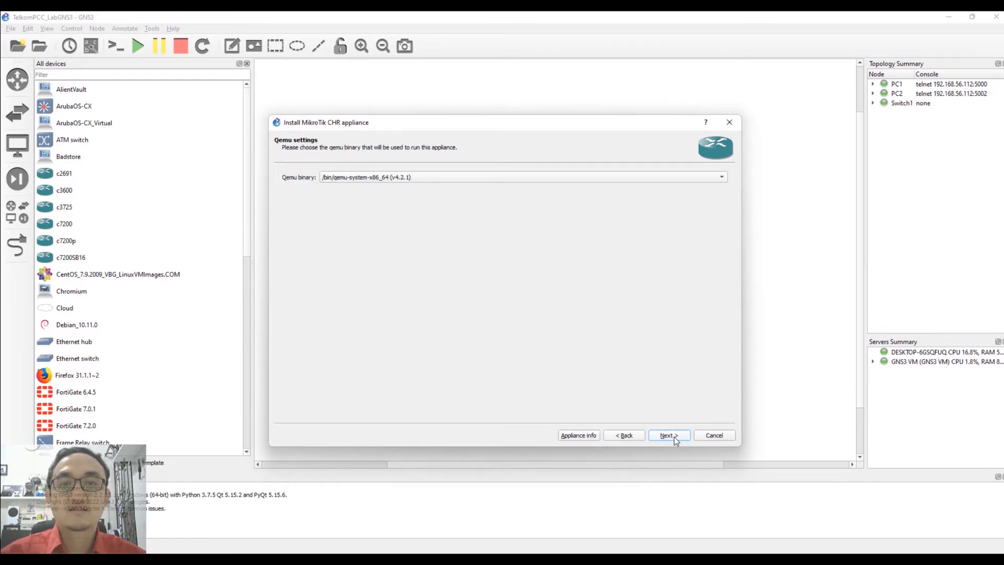
click(674, 436)
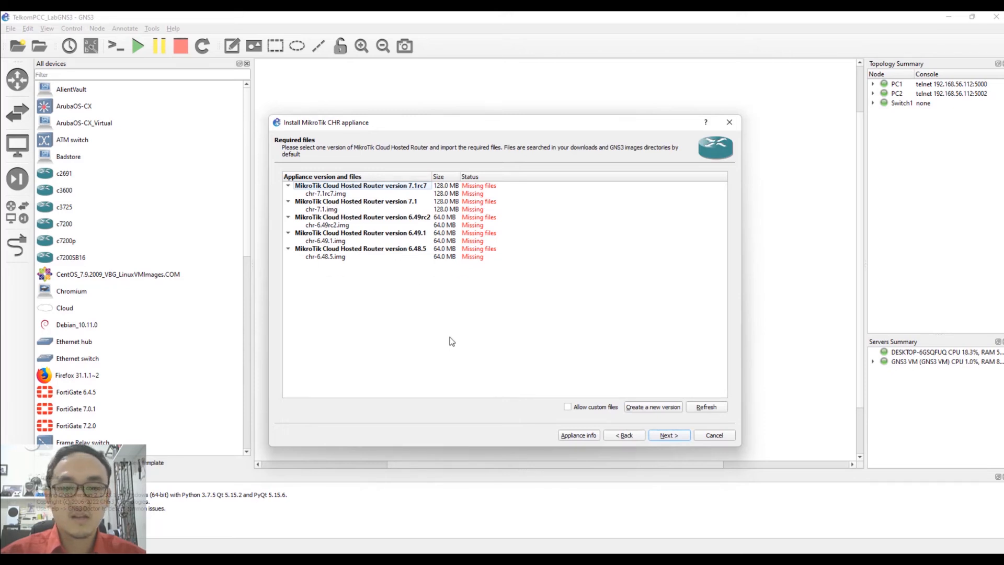
click(327, 242)
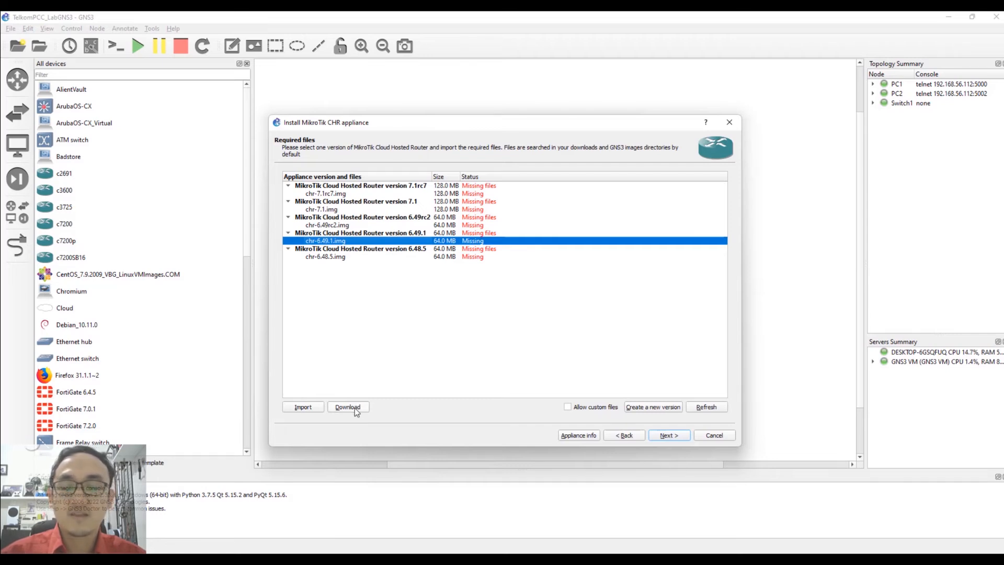
click(299, 407)
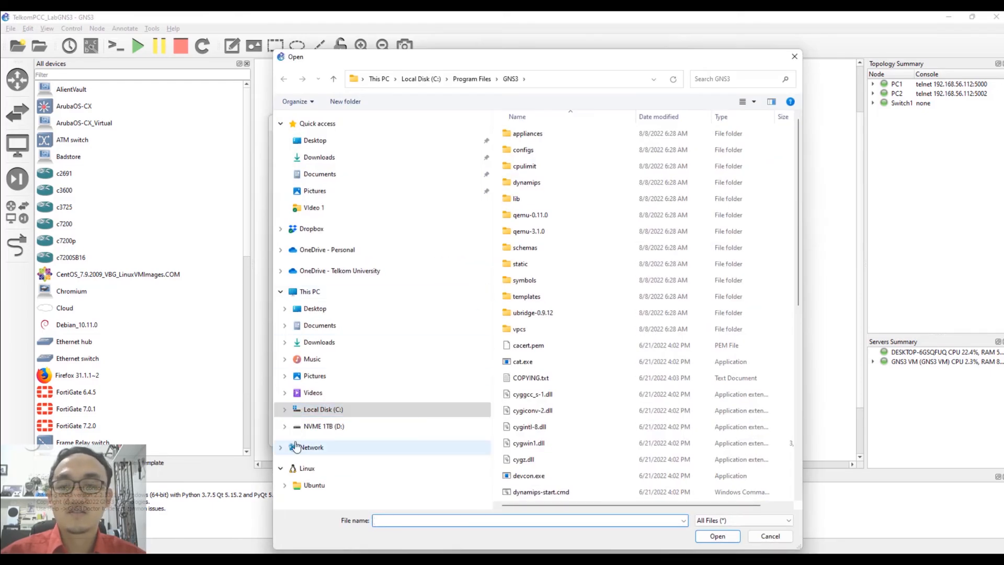
Browse to D:\My Lab\GNS3 in the file picker, checking the Add On and MTCNA BARU folders.
click(285, 427)
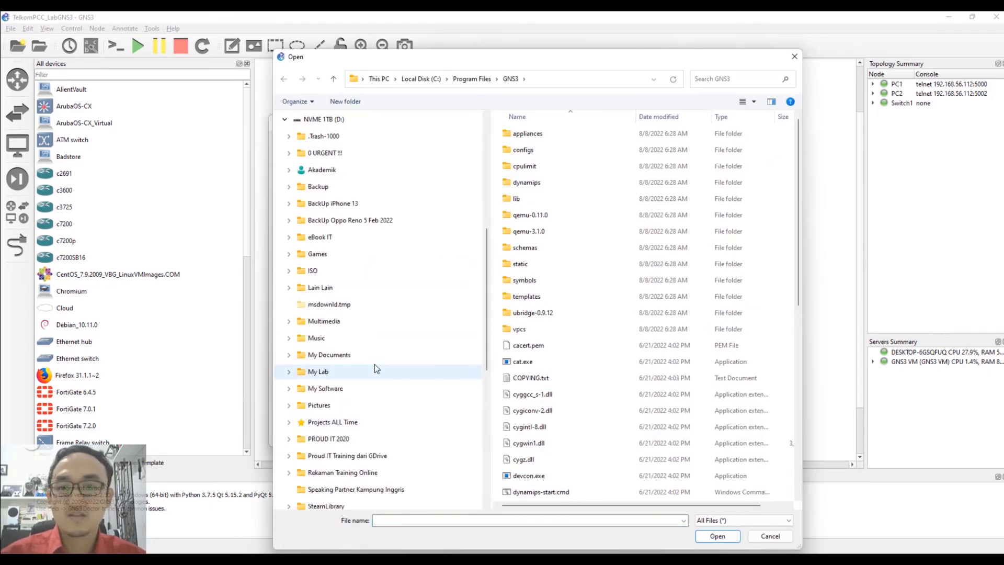
click(289, 372)
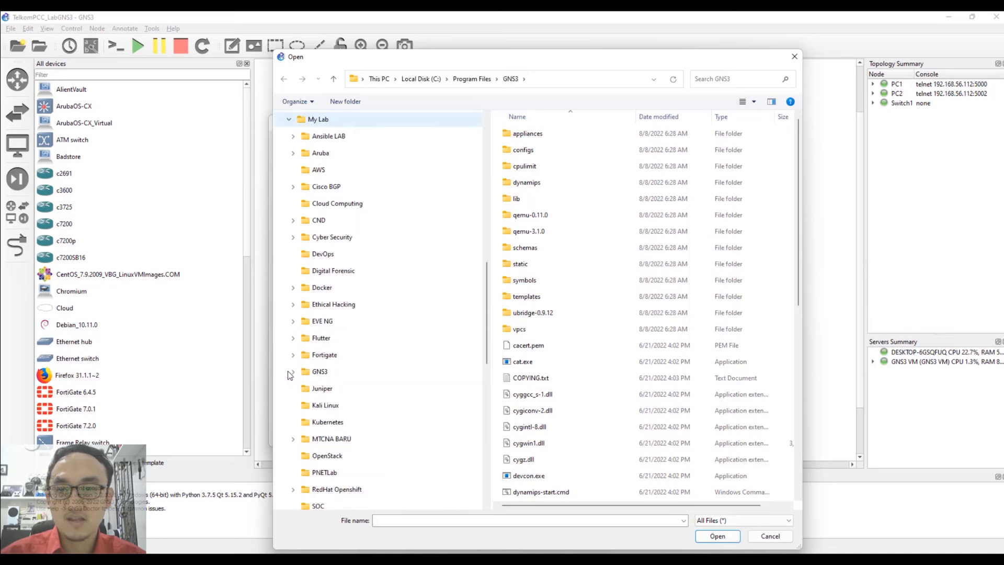
click(320, 371)
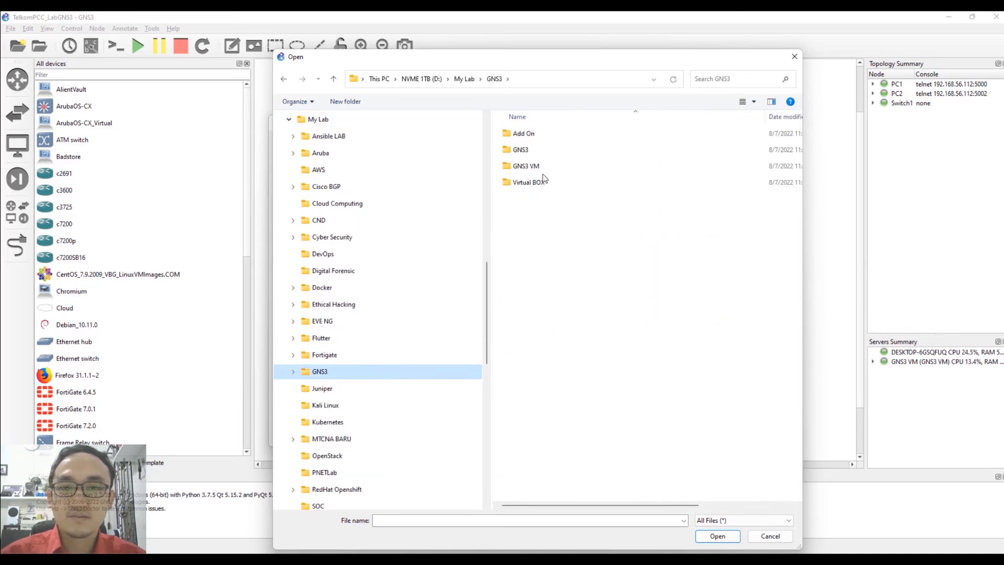
double_click(535, 139)
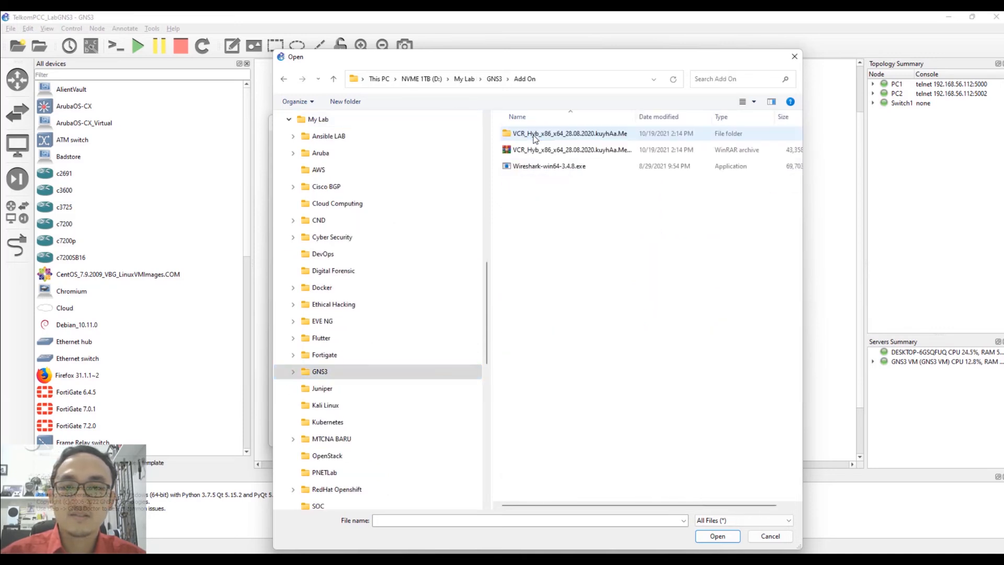
click(320, 372)
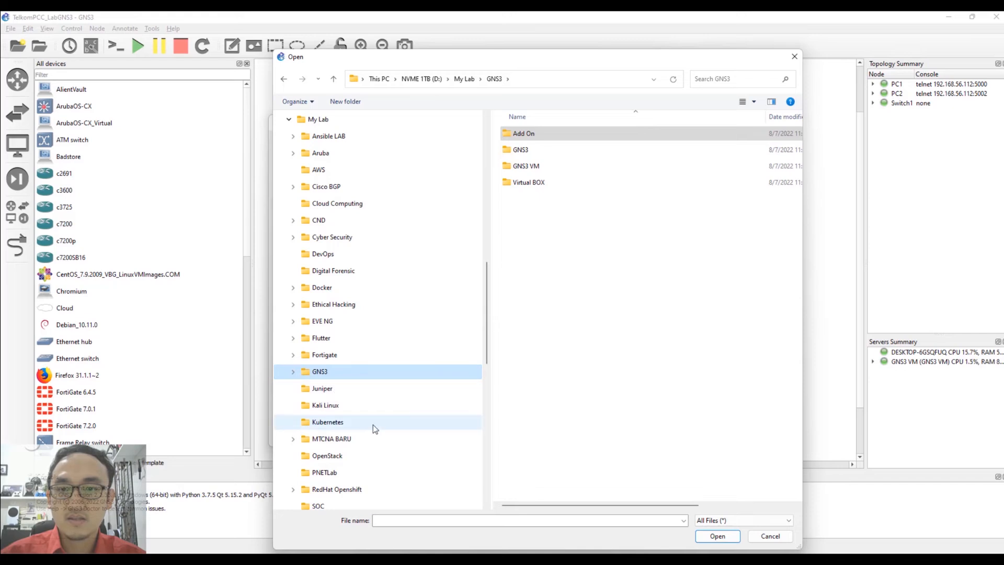
click(332, 440)
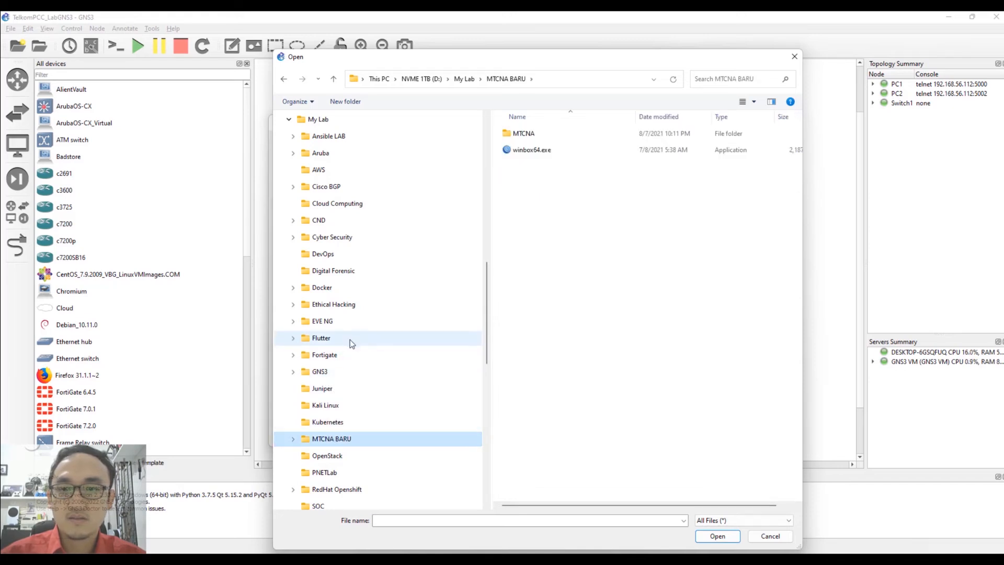
click(321, 373)
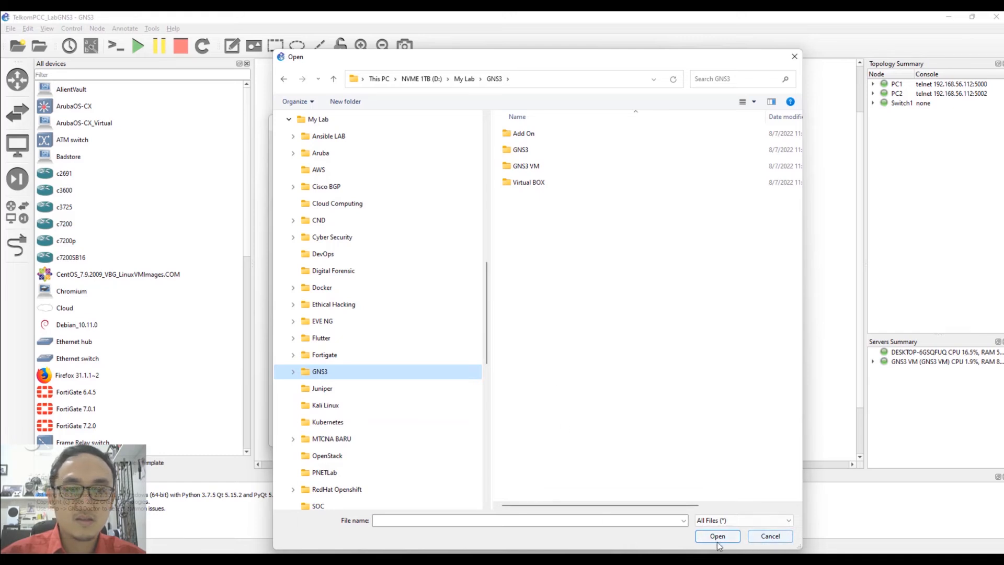
key(alt+Tab)
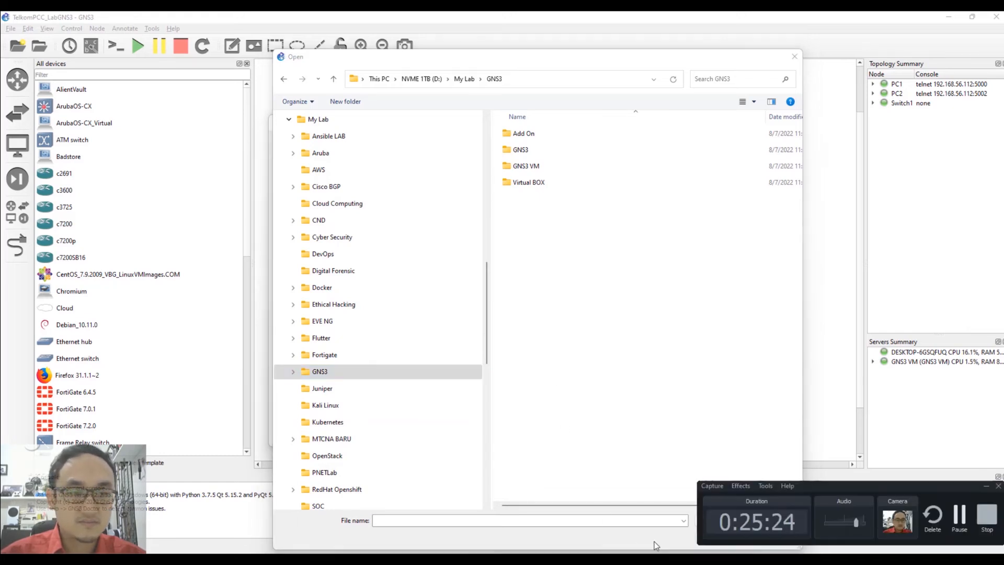
click(957, 515)
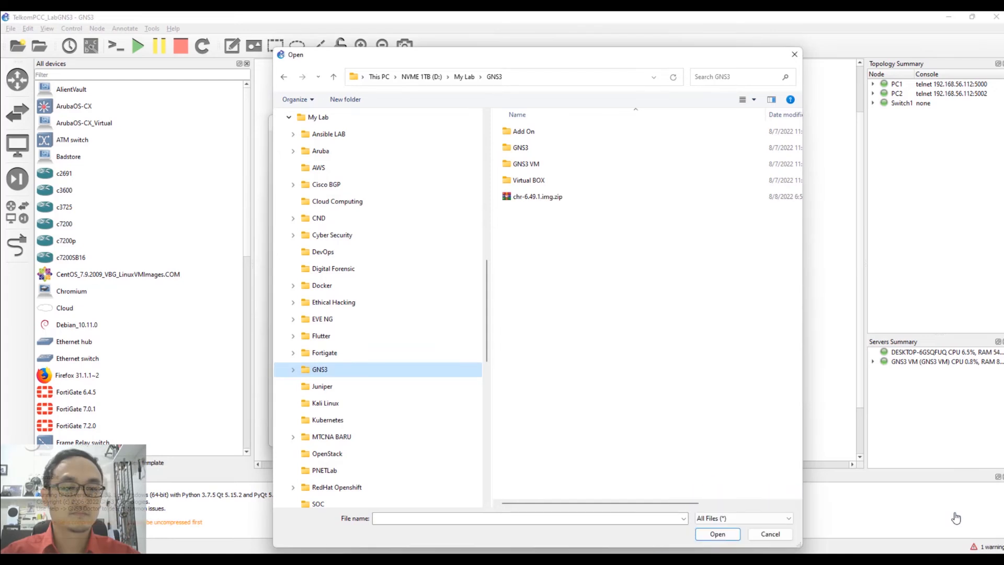
Extract chr-6.49.1.img.zip in place and import the extracted chr-6.49.1.img.
click(545, 204)
right_click(547, 205)
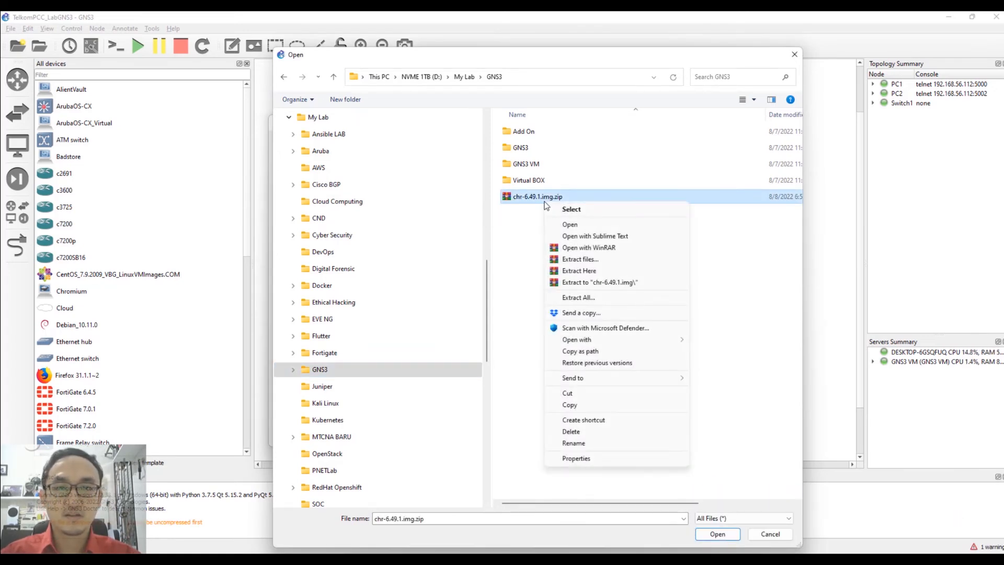
click(606, 270)
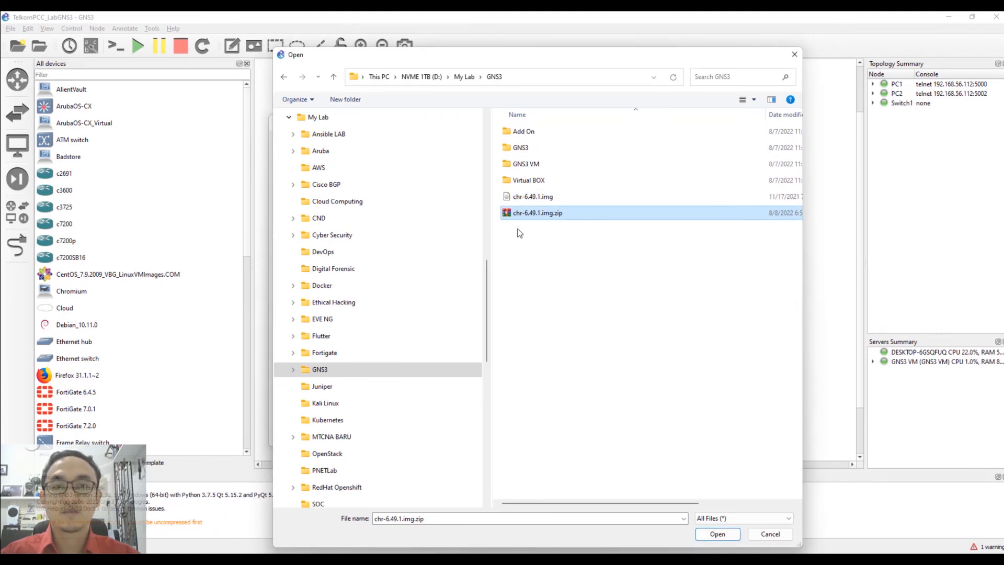
click(538, 201)
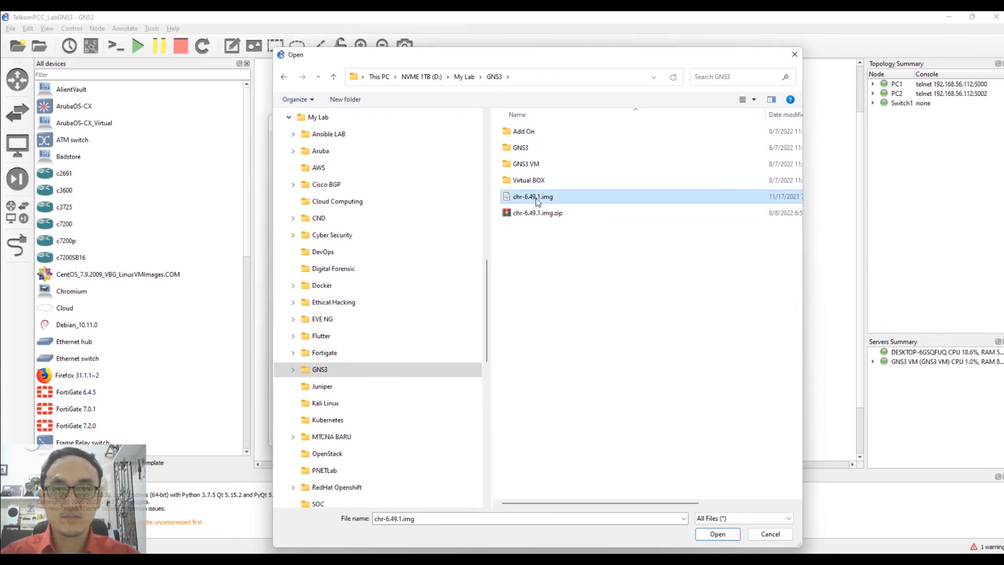
click(706, 535)
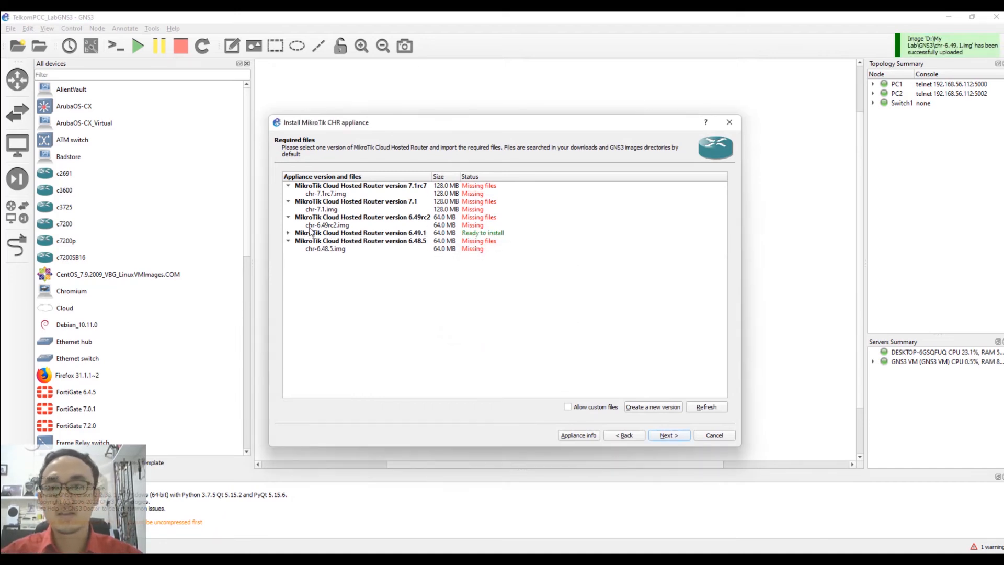
Select chr-6.49.1.img under version 6.49.1, confirm the install, finish, and dismiss the template notice.
click(288, 233)
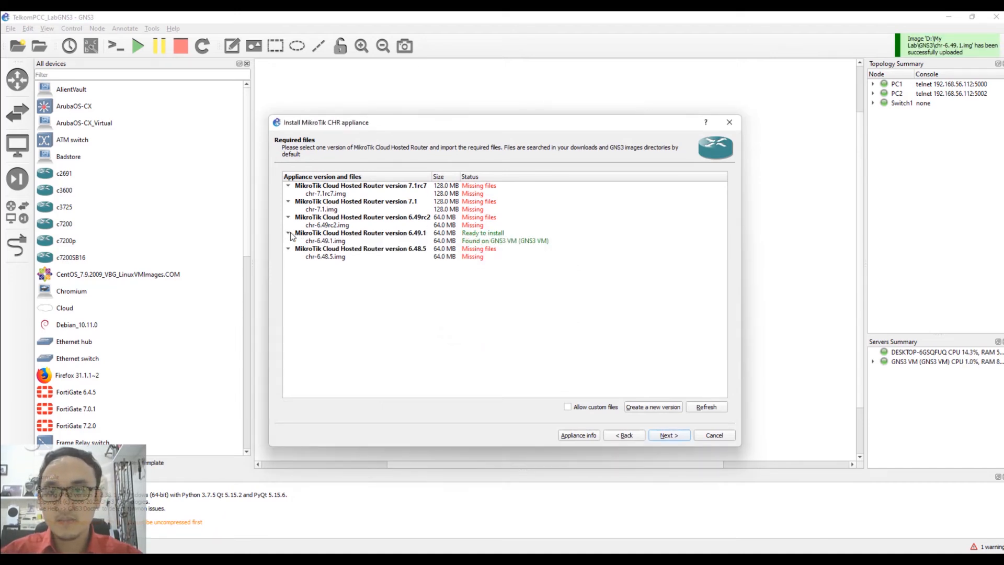
click(341, 243)
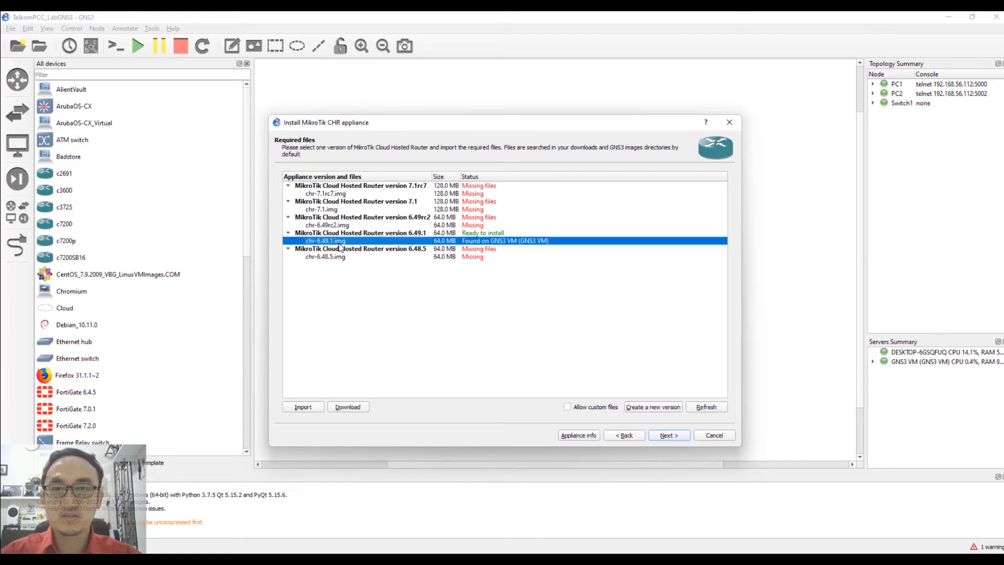
click(669, 437)
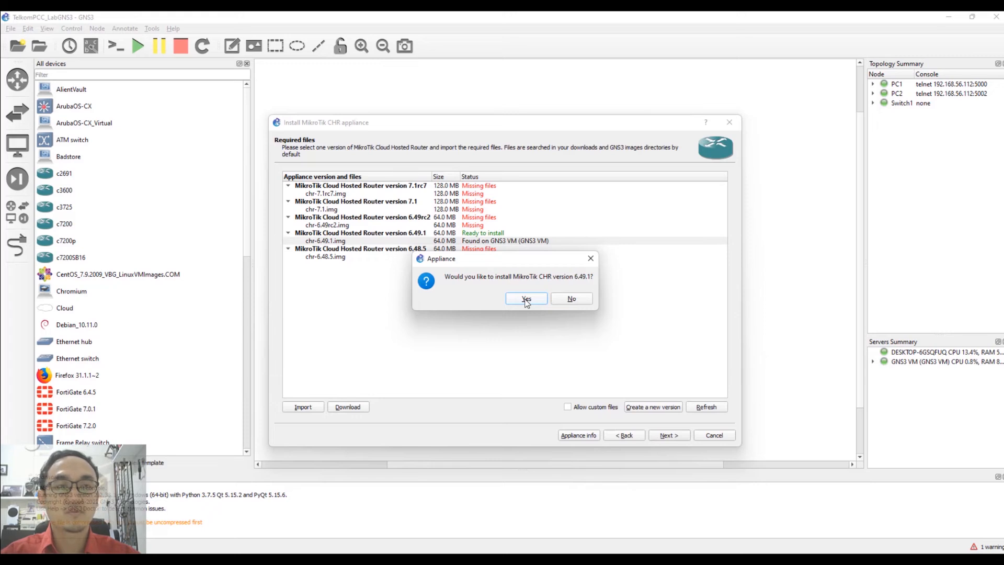
click(527, 300)
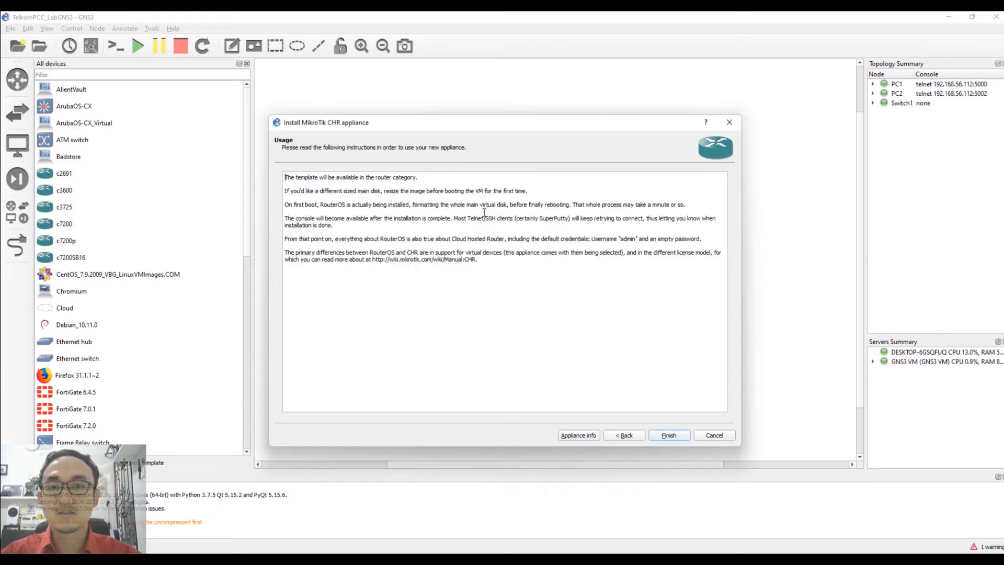
click(668, 436)
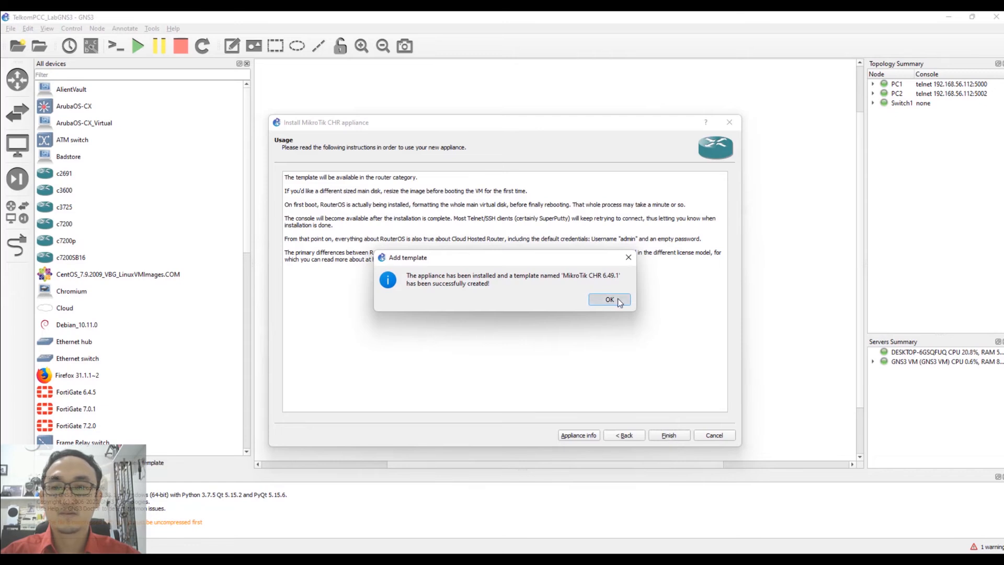
click(617, 299)
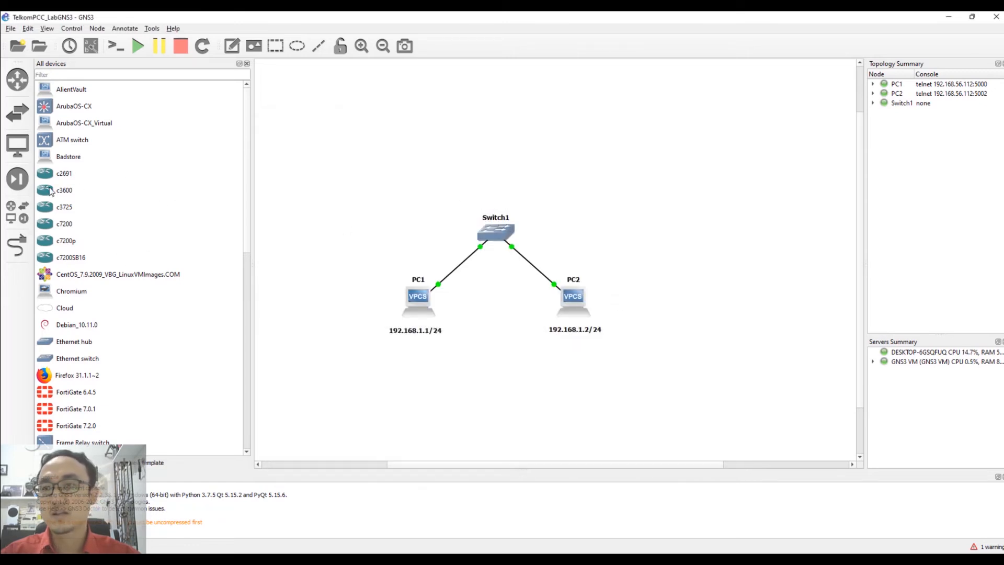
Adjust the MikroTik CHR 6.49.1 template's network adapter count, save, then reopen and close its settings.
click(18, 89)
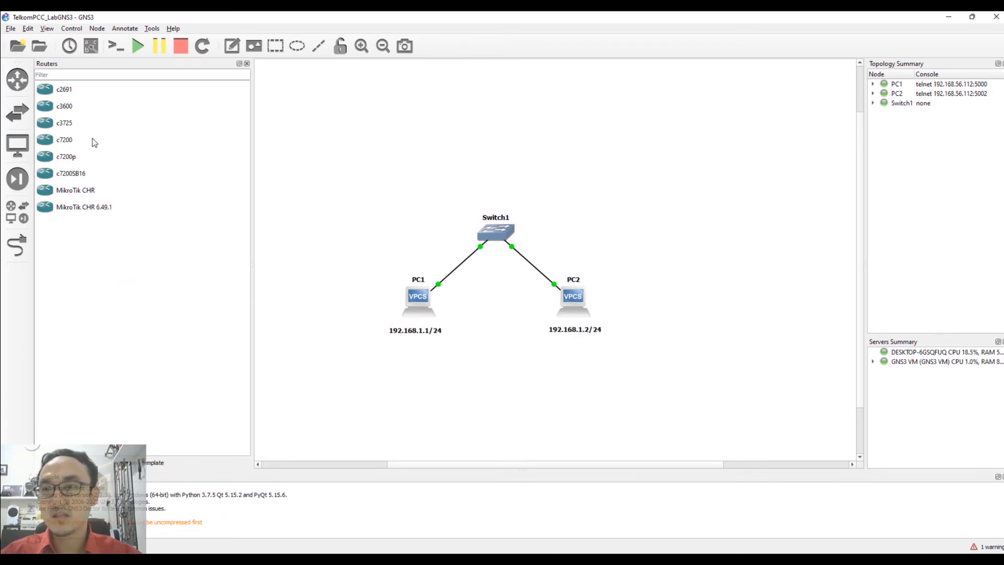
click(95, 211)
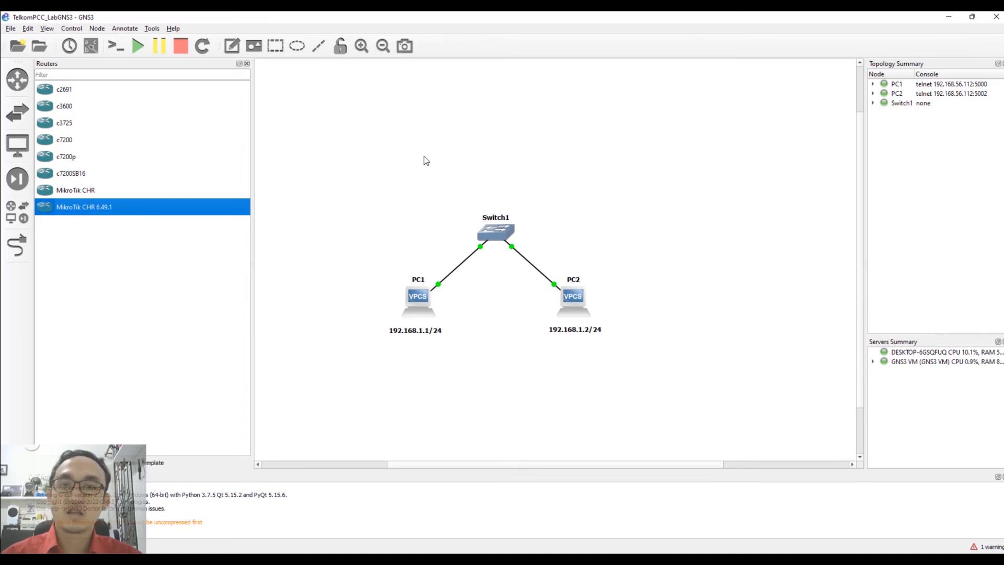
right_click(90, 212)
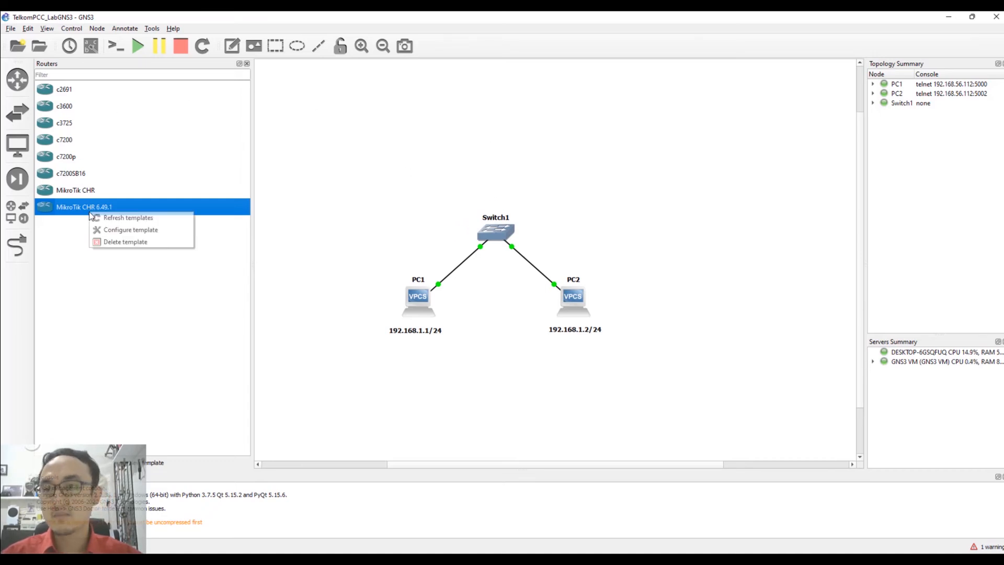
click(131, 231)
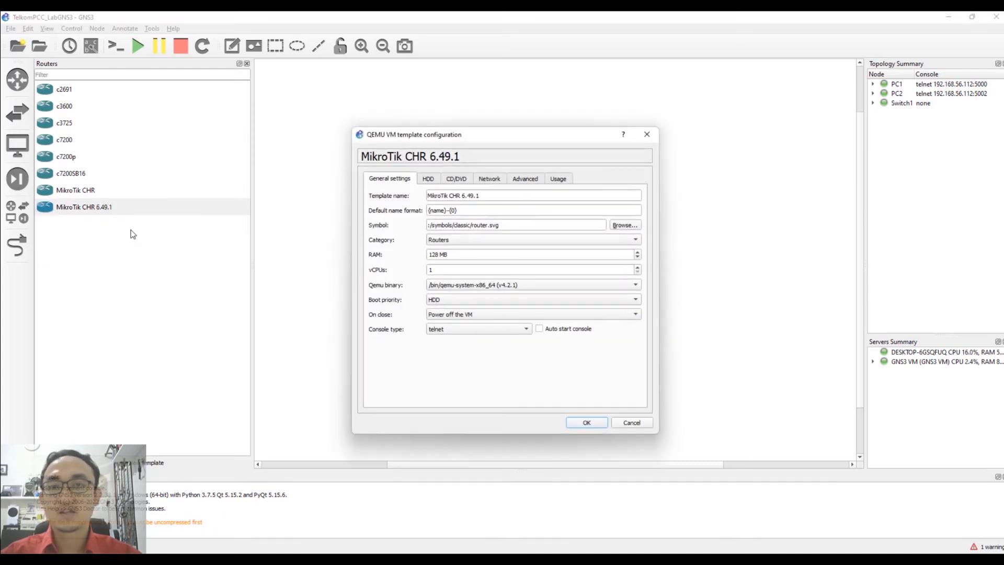
click(487, 177)
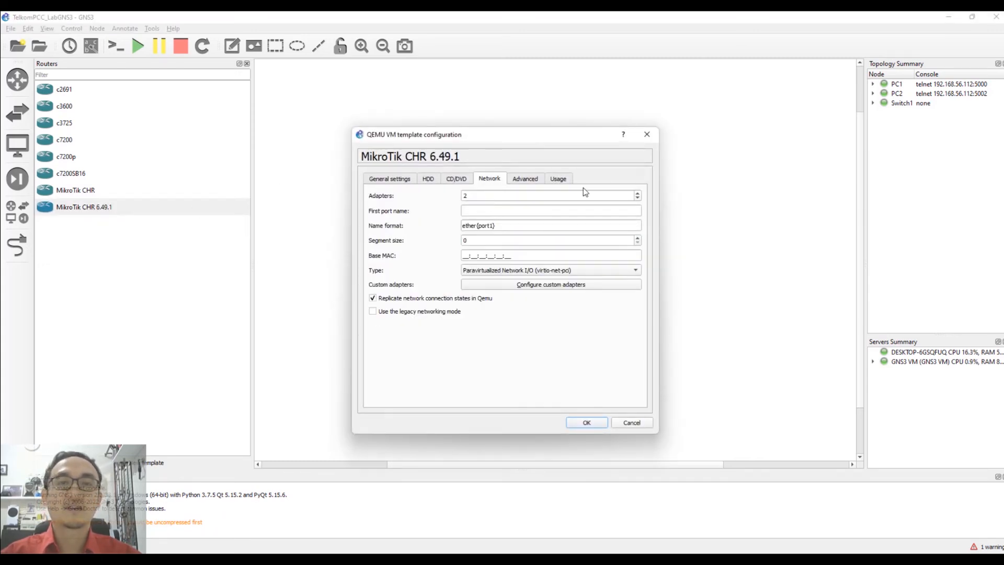
click(638, 196)
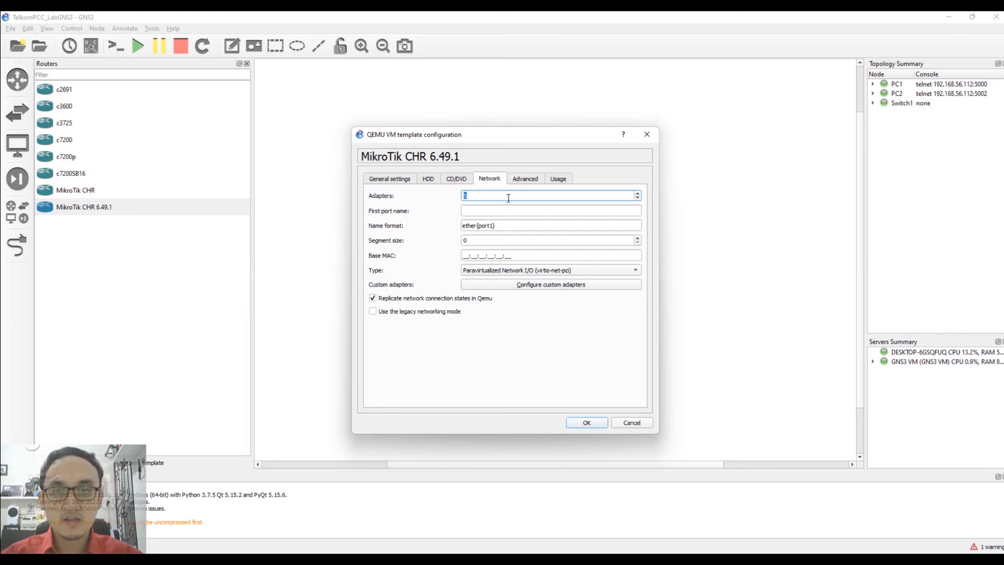
click(582, 423)
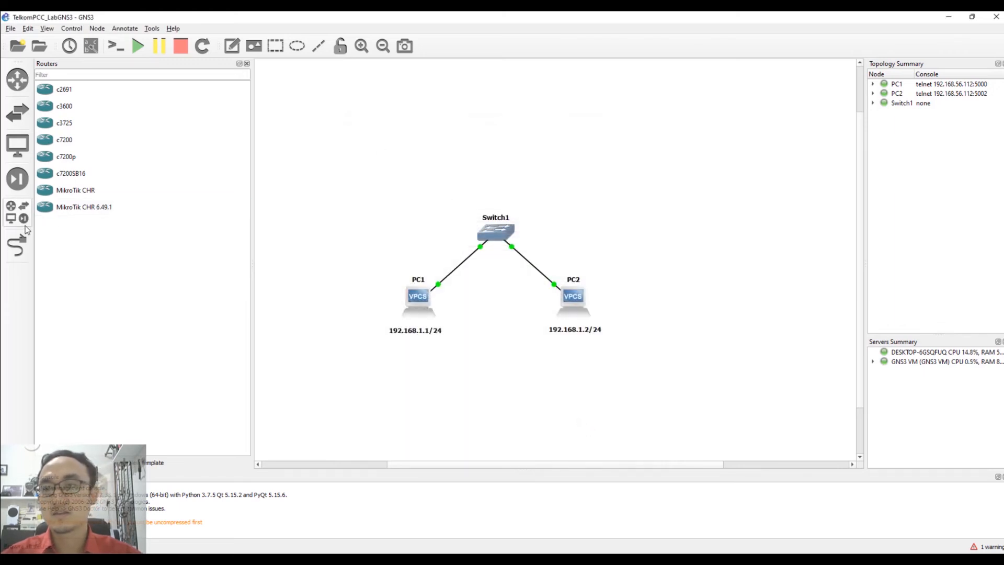
double_click(76, 207)
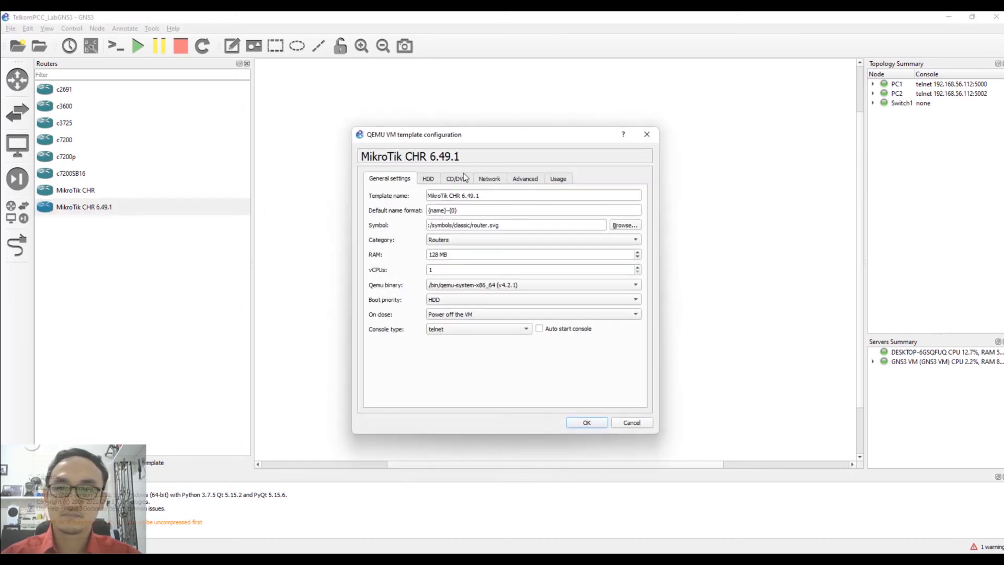
click(647, 134)
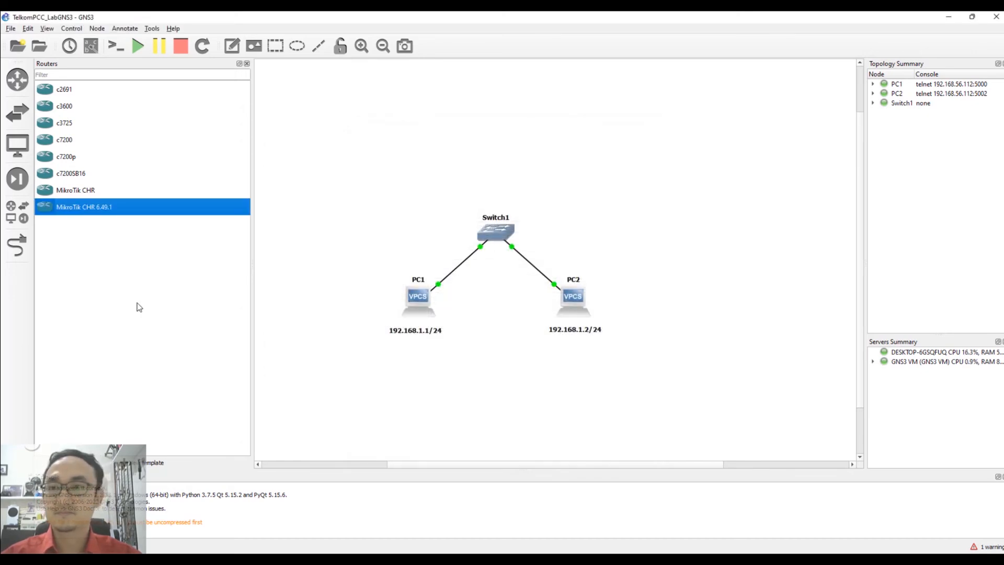
Place a MikroTik CHR 6.49.1 router above Switch1 and cable it to Switch1's Ethernet2.
drag(72, 209, 500, 148)
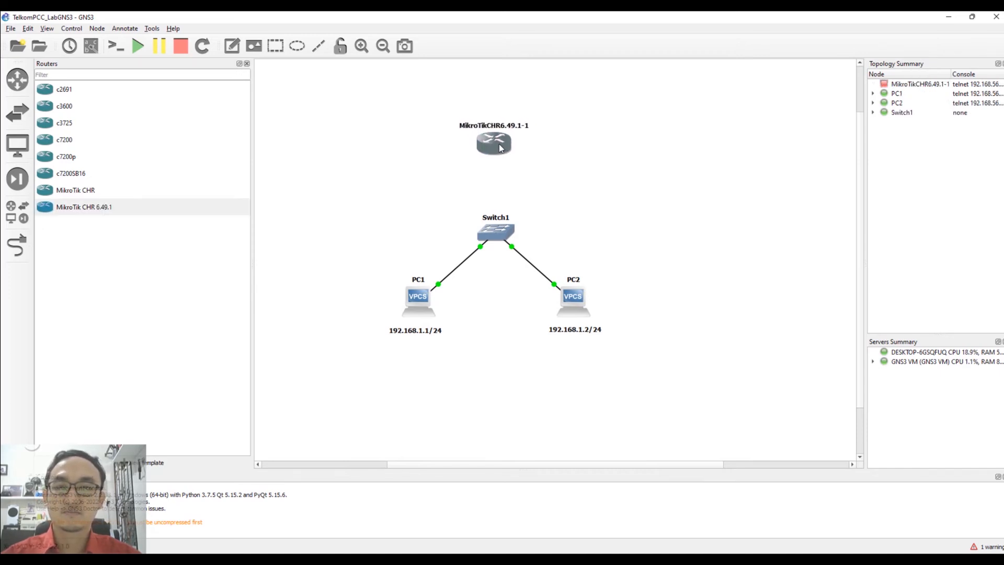
click(16, 253)
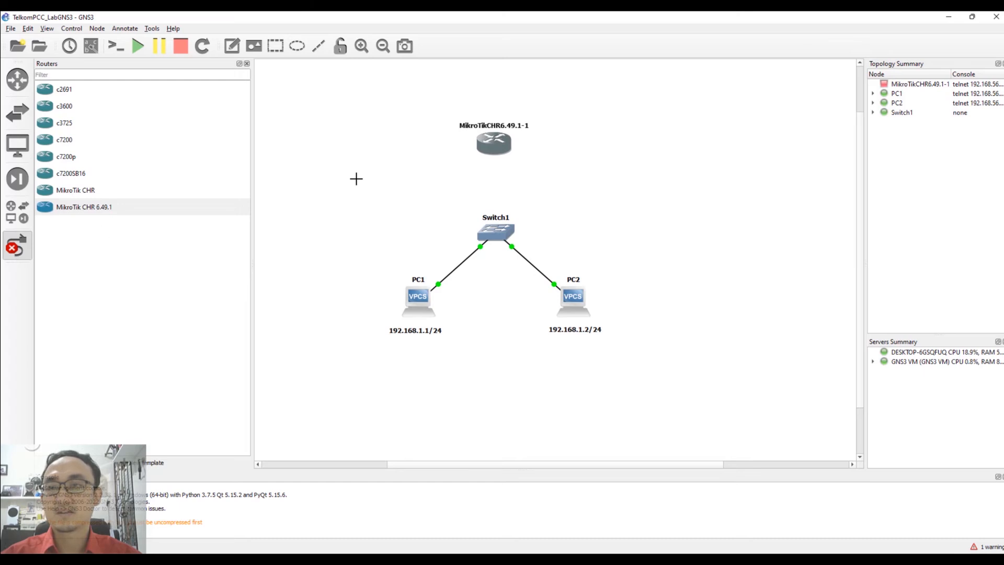
click(491, 150)
click(518, 169)
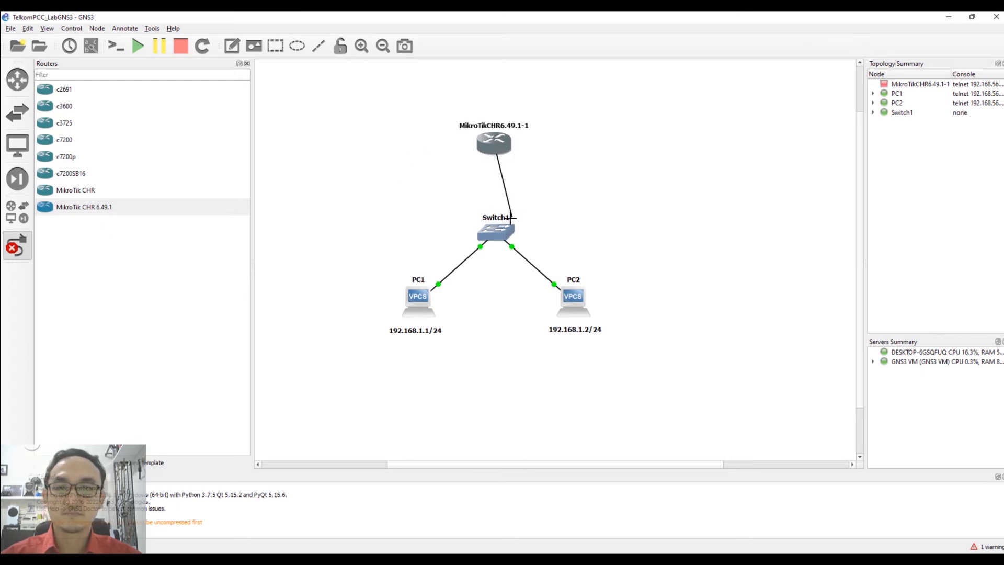
click(494, 234)
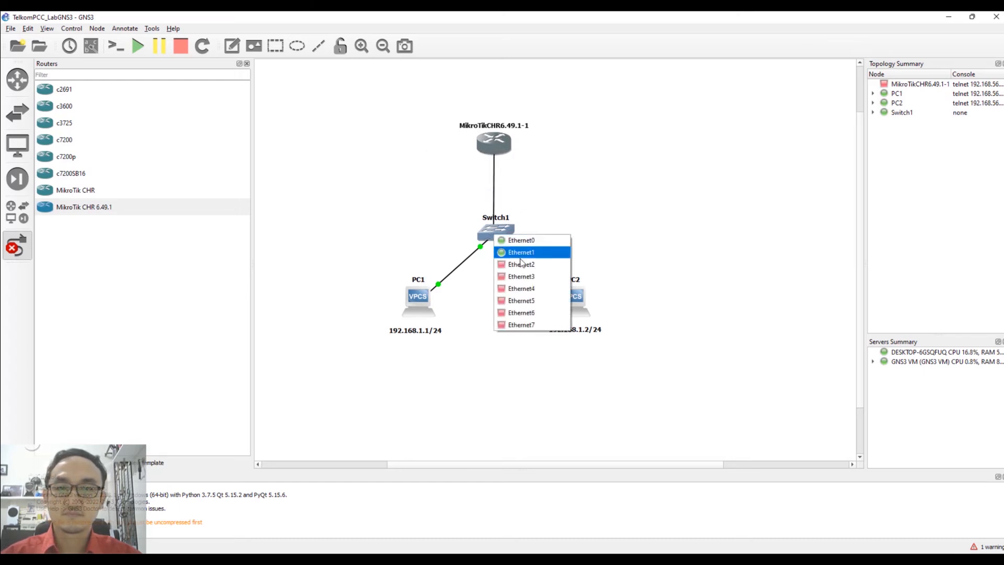
click(524, 266)
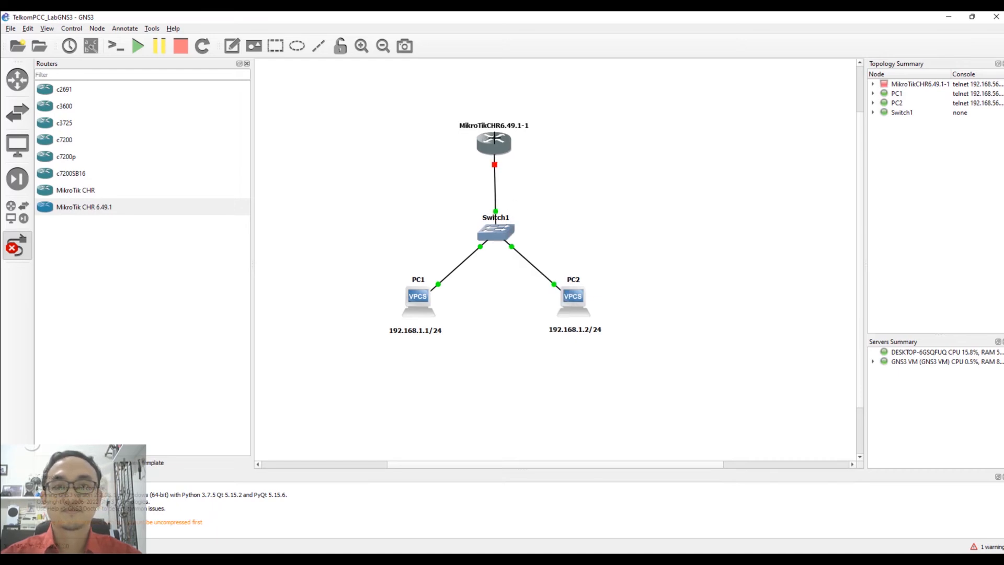
click(352, 166)
key(Escape)
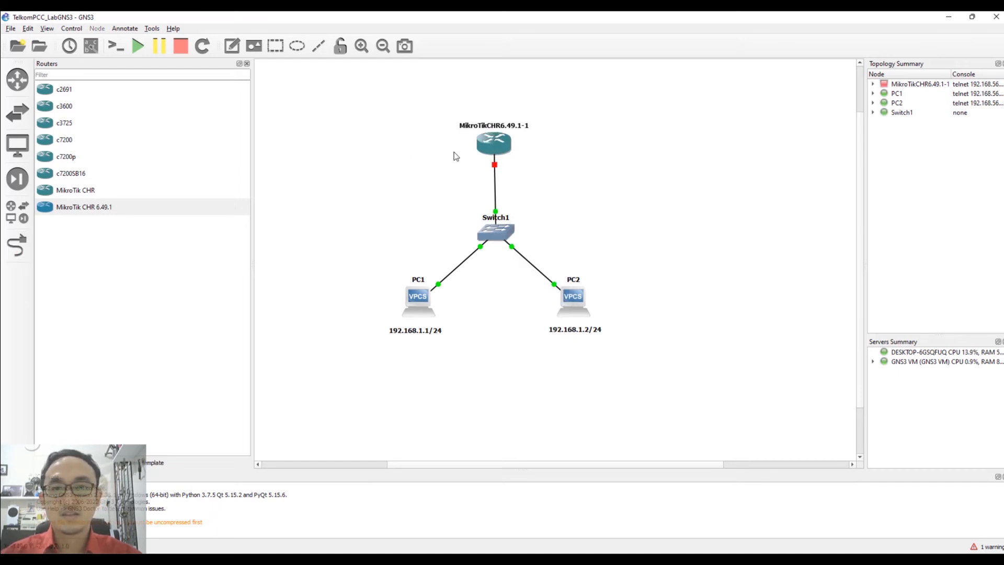
Start the MikroTik router and open its console.
right_click(495, 145)
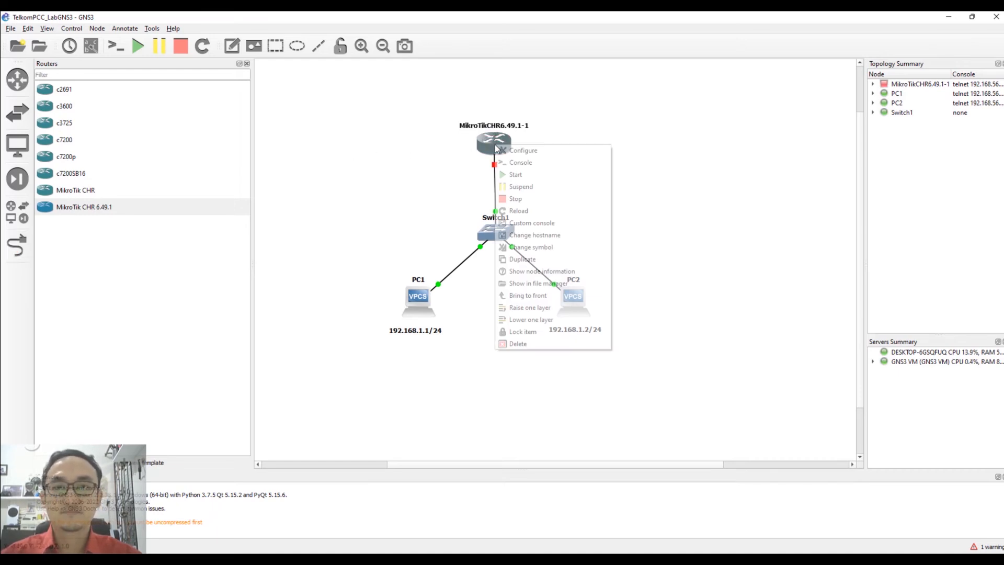
click(527, 178)
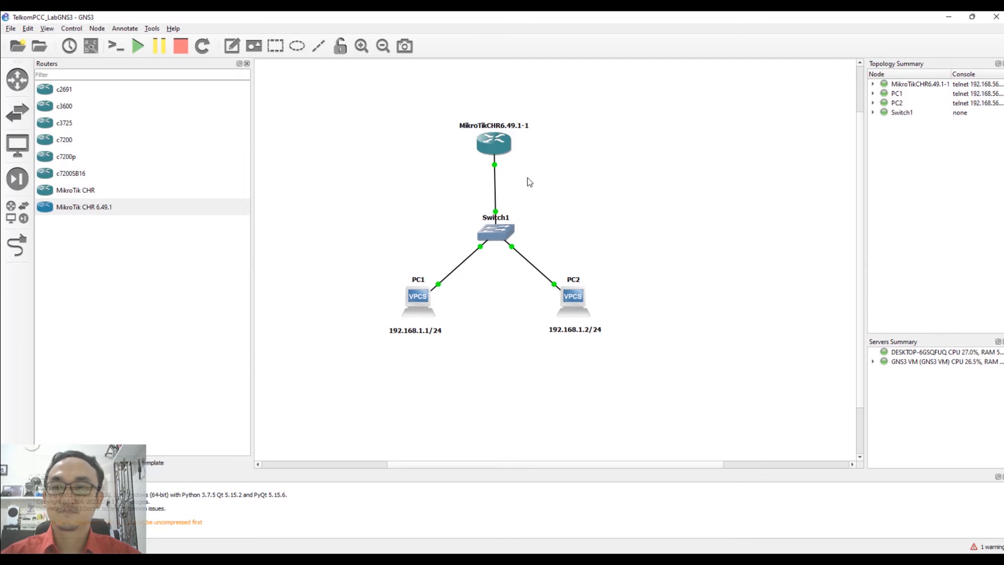
right_click(491, 146)
click(525, 167)
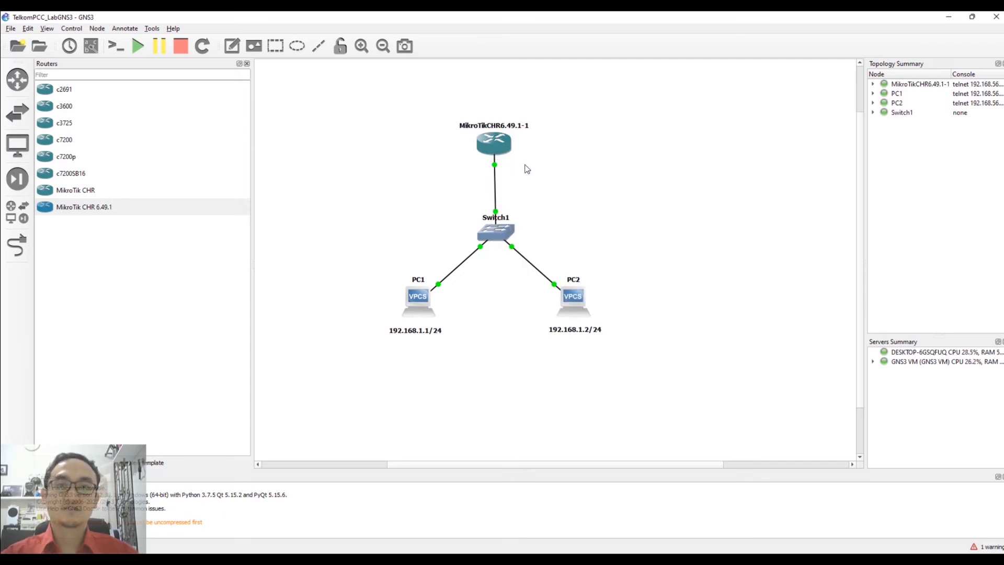
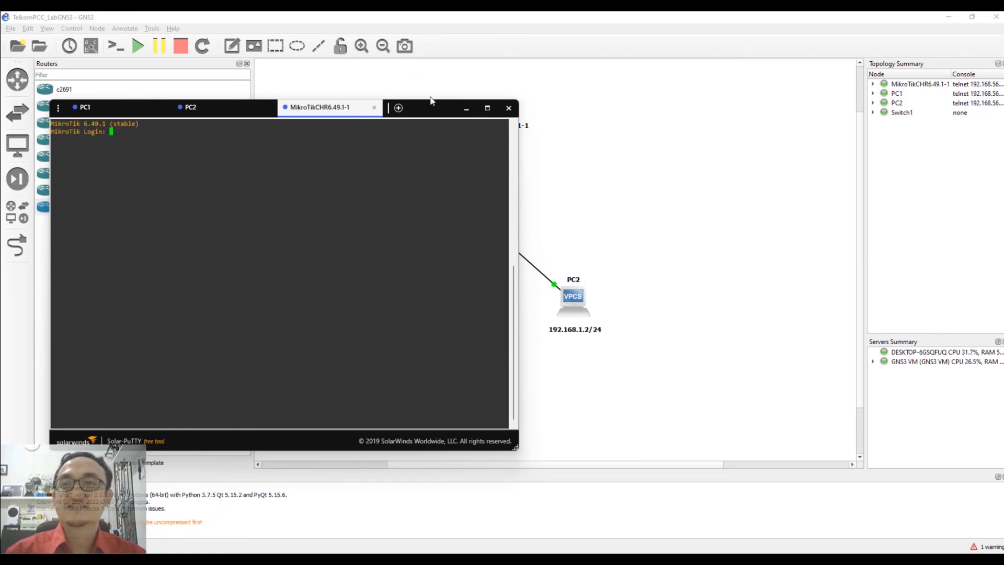
Log in to the MikroTik console as admin, skip the licence display, and set a new admin password.
text(admin)
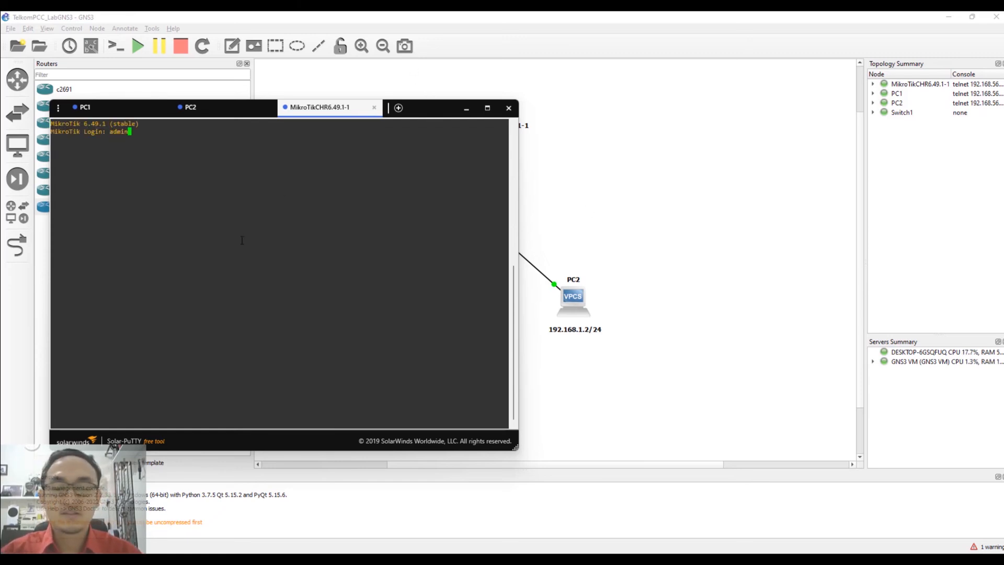
key(Return)
key(Return)
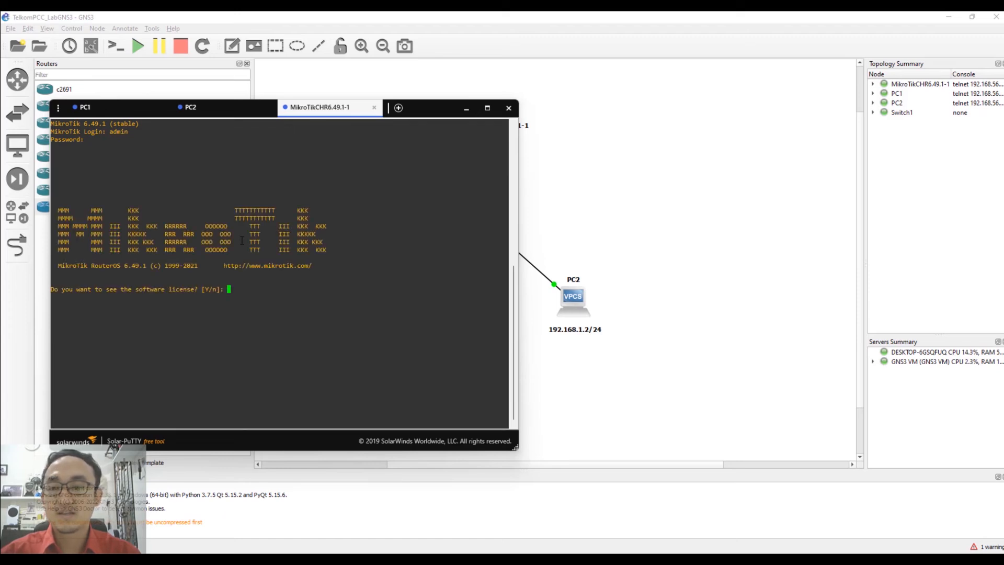
text(n)
text(***)
key(Return)
text(***)
key(Return)
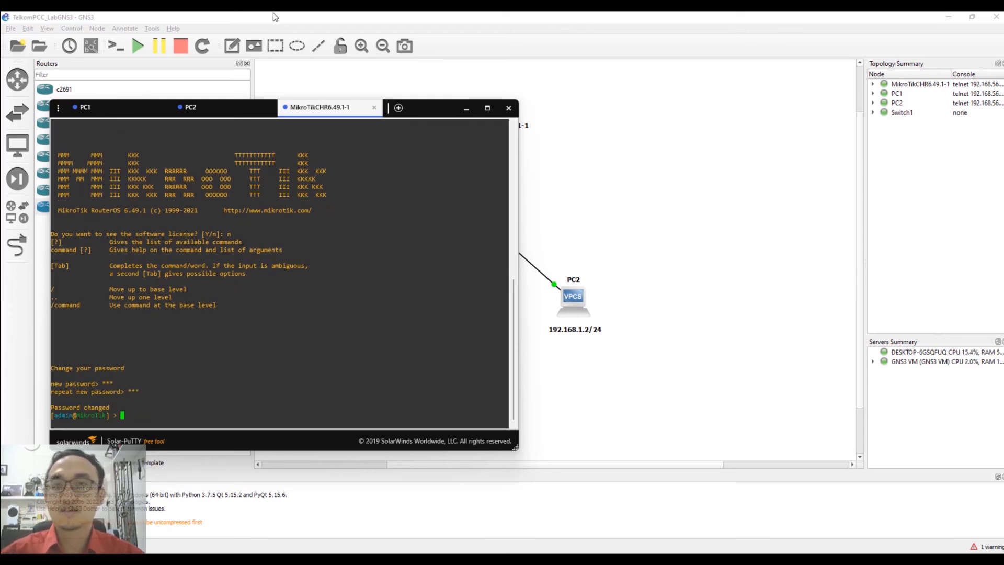
Duplicate PC1's address label beside the MikroTik router and edit the copy to 192.168.1.254/24.
drag(429, 105, 935, 98)
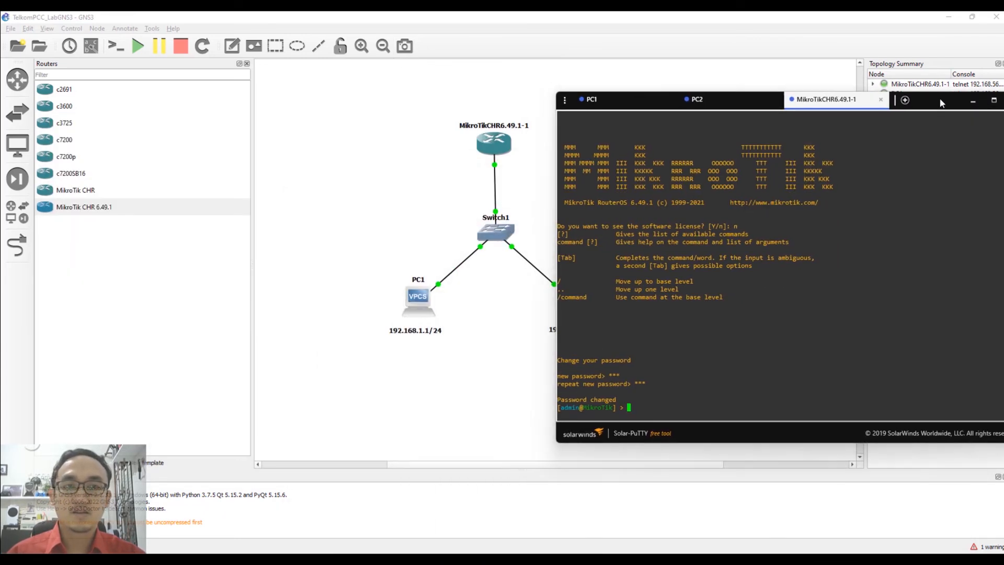
right_click(414, 330)
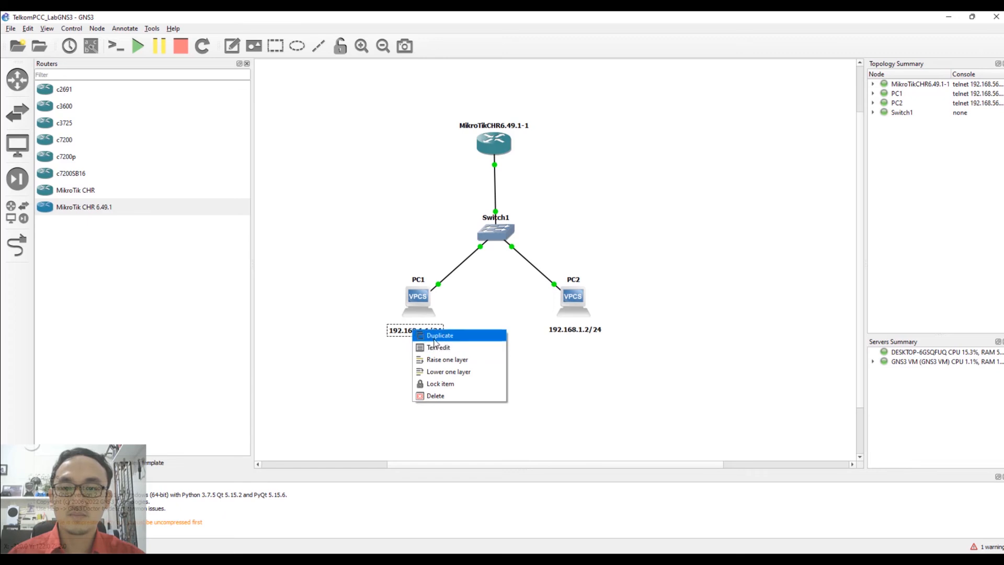
click(435, 337)
drag(431, 344, 537, 175)
double_click(537, 175)
key(BackSpace)
text(254/24)
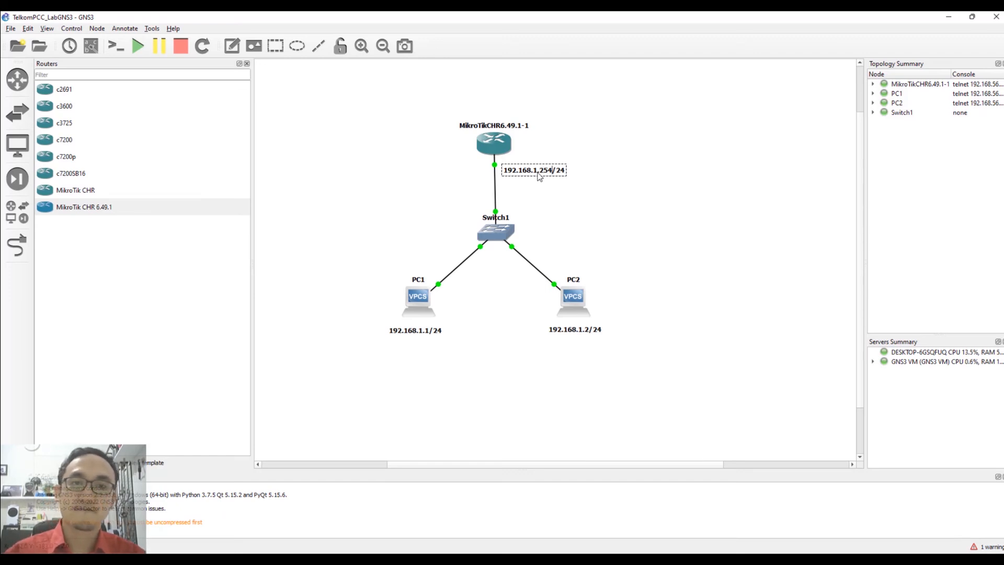
click(547, 209)
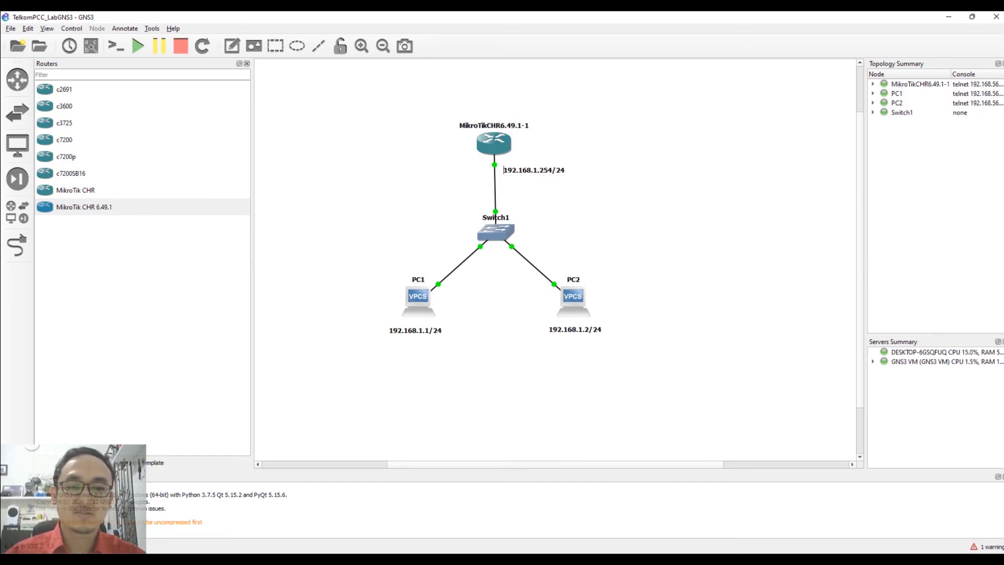
In the MikroTik console, type 'ip address add address=192.168.1.254/24 interface='.
click(677, 551)
click(630, 375)
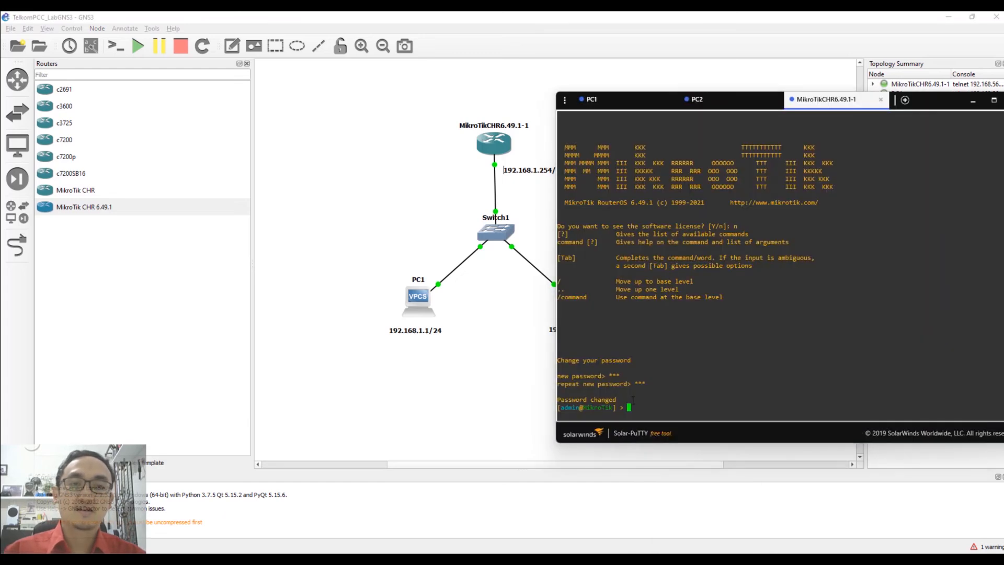
text(ip add)
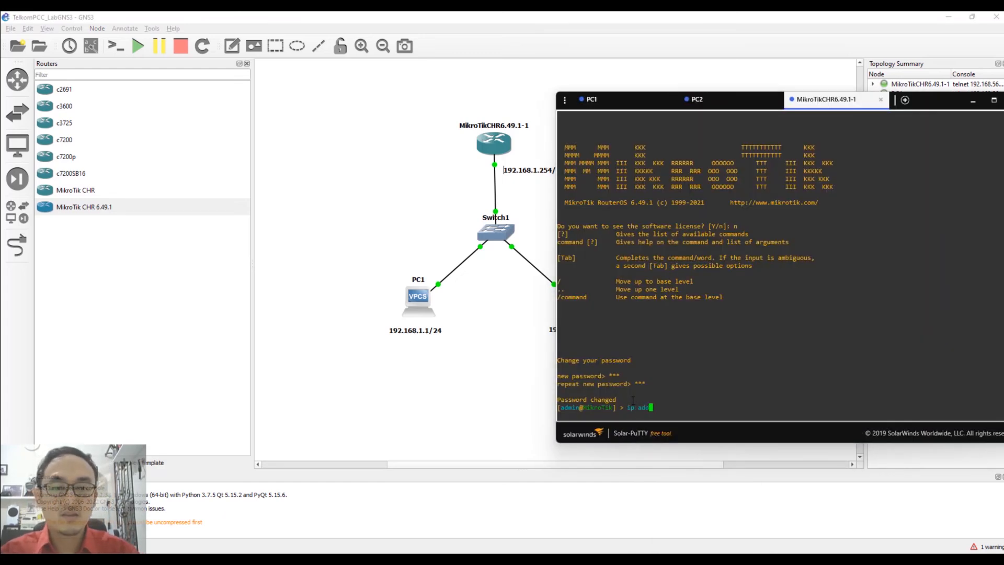
key(Tab)
text(add )
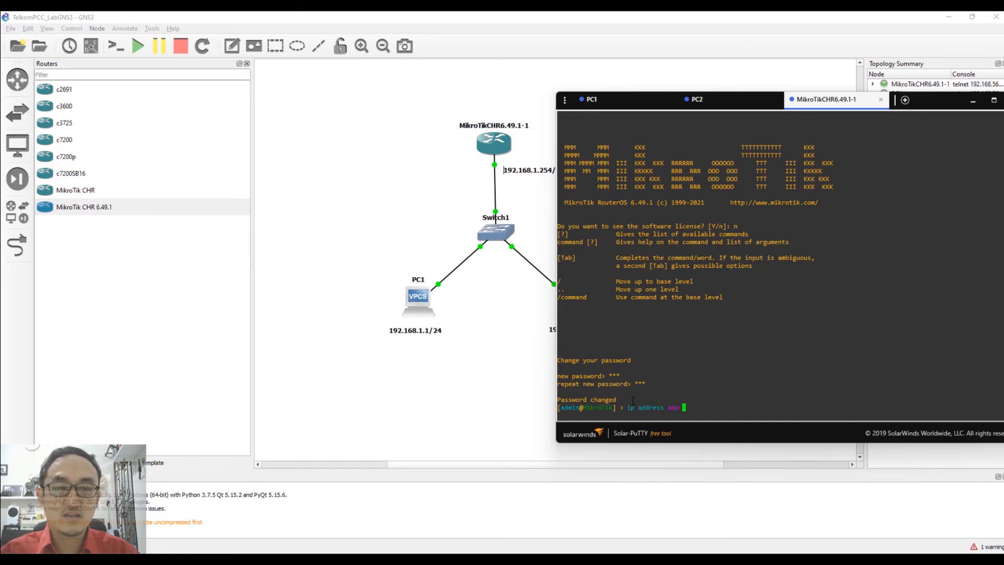
text(address=1)
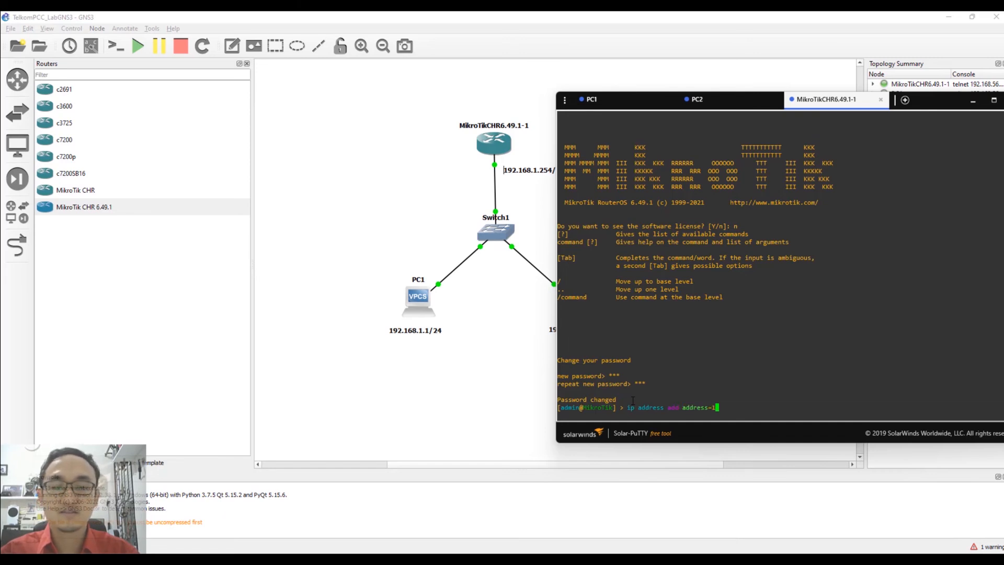
text(92.168)
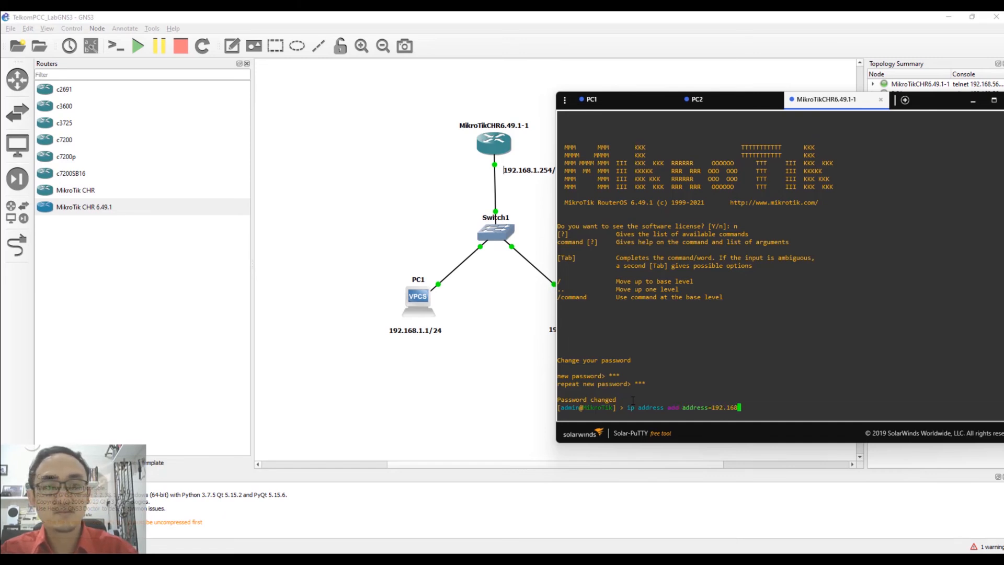
text(.1.254)
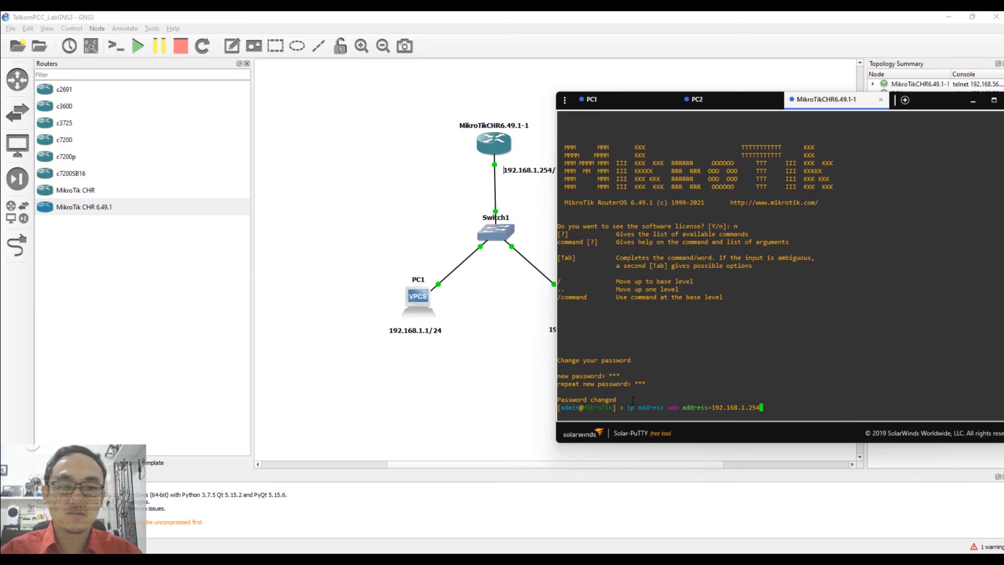
text(/24)
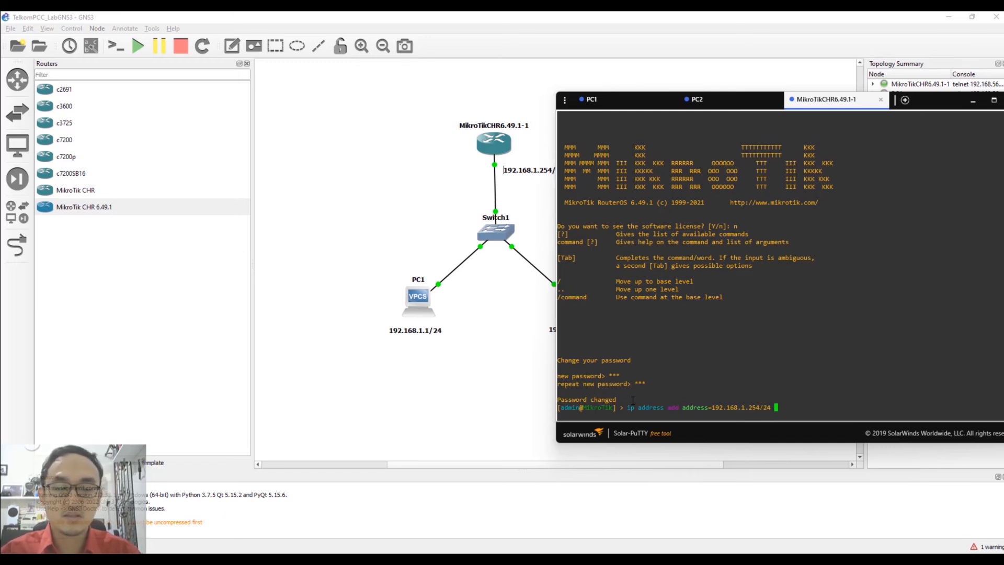
key(Tab)
key(Tab)
text(interface=)
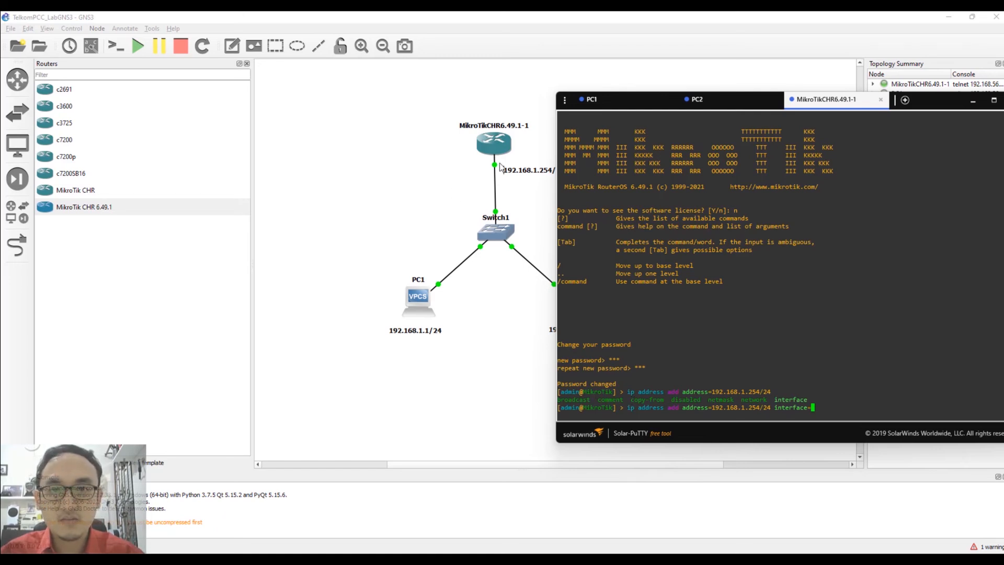
Show interface names on the links and move the 192.168.1.254/24 label below ether2.
click(90, 47)
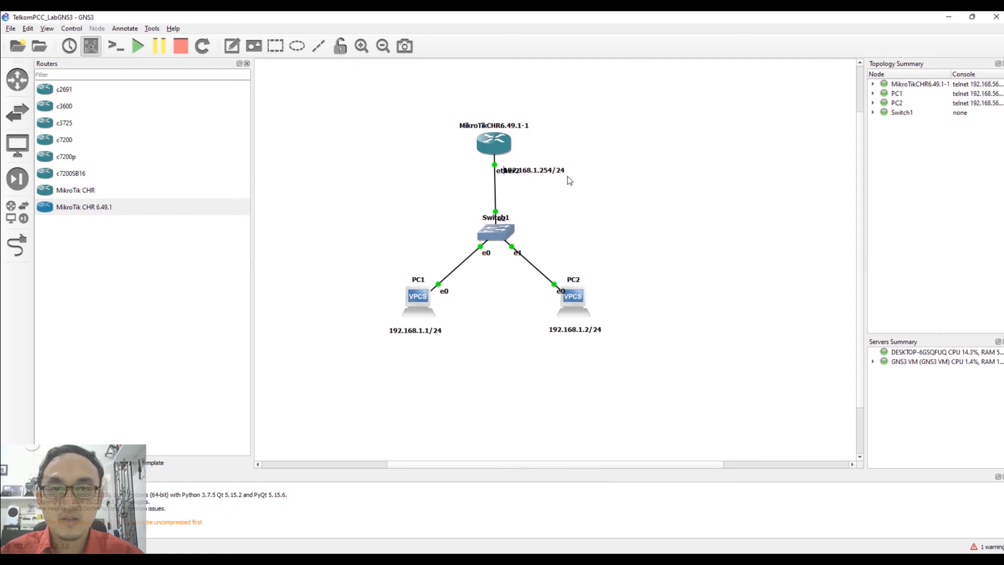
drag(561, 176, 561, 187)
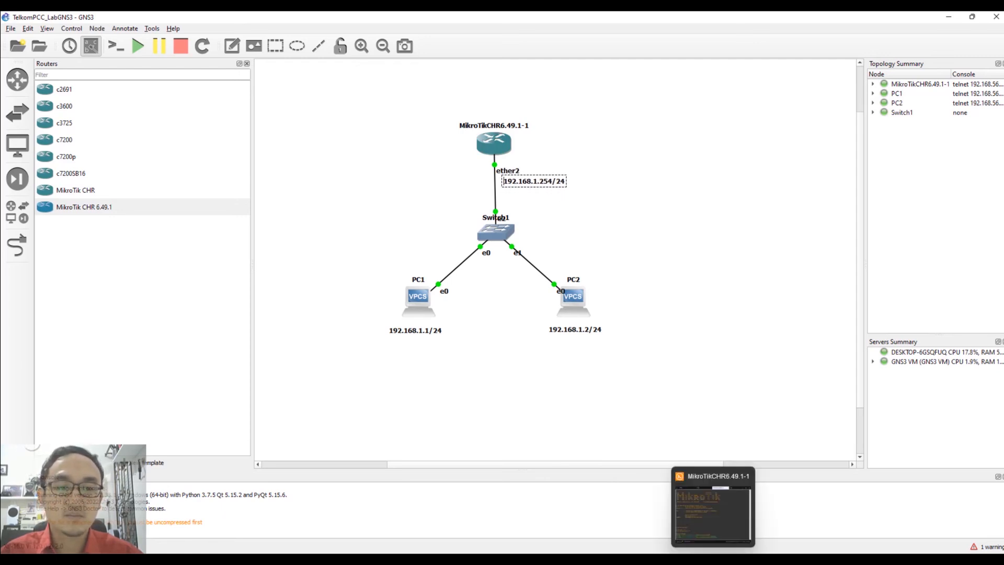
click(713, 561)
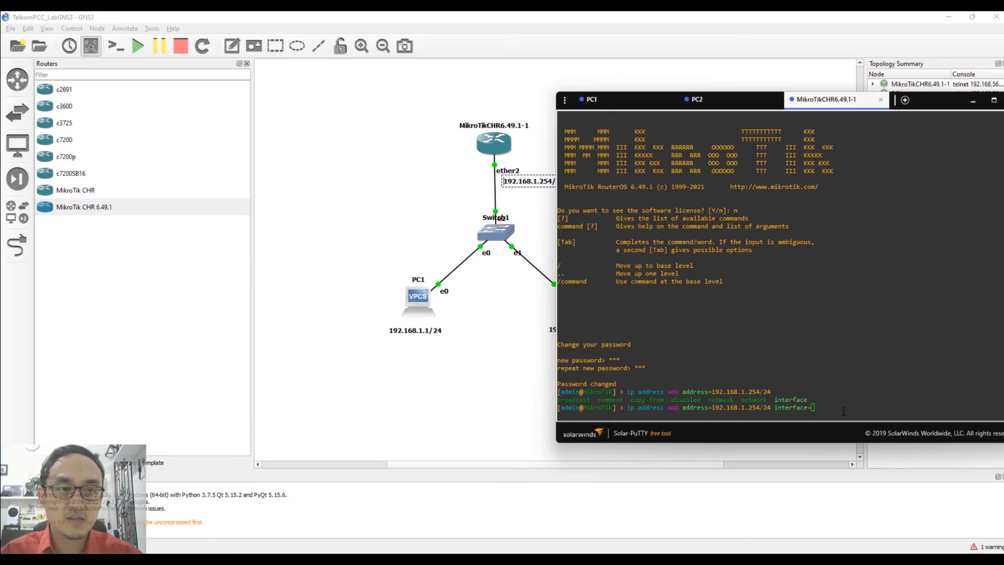
Assign 192.168.1.254/24 to ether2 and verify it with 'ip address print'.
text(ether)
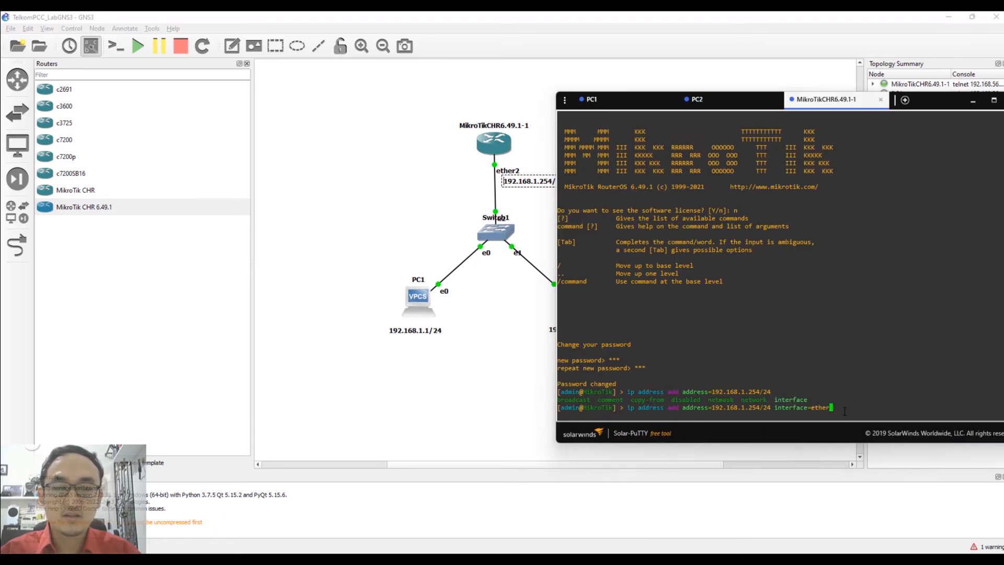
text(2)
key(Tab)
key(Tab)
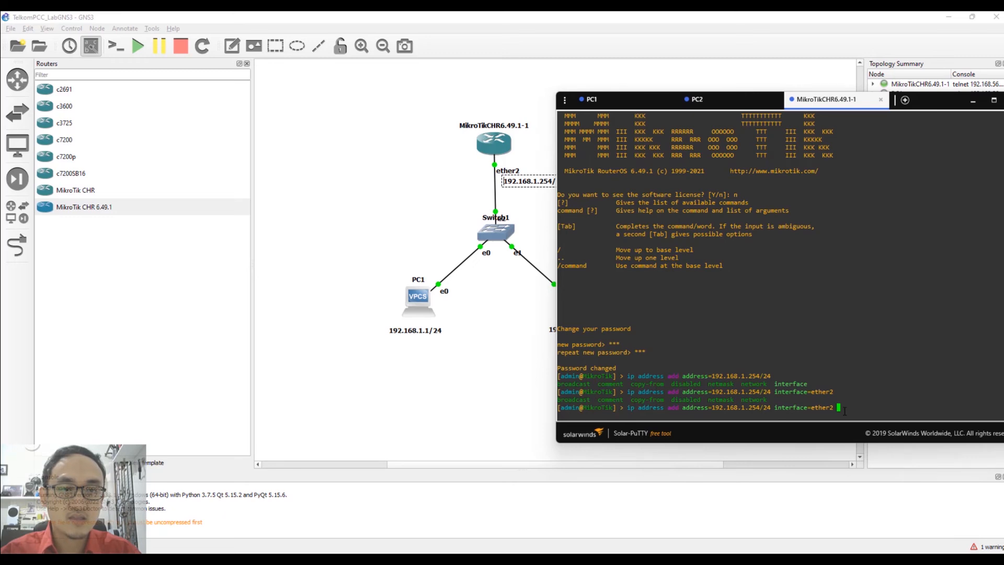
key(Return)
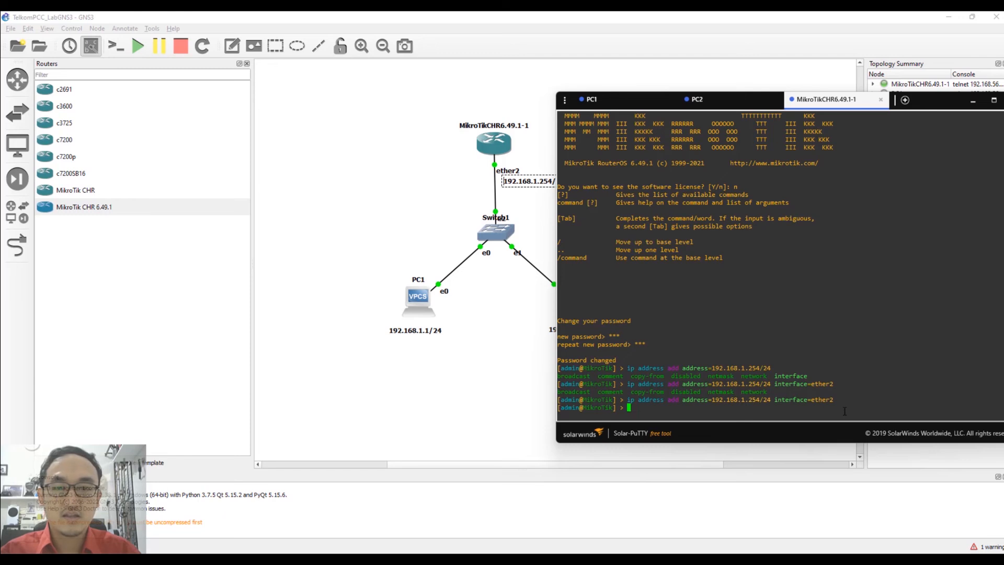
text(ip ad)
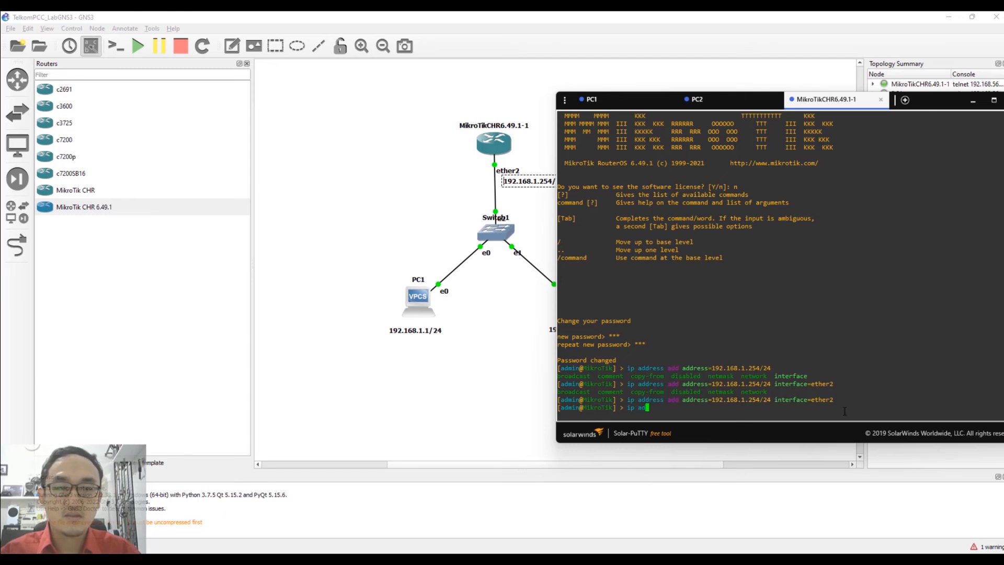
text(dress print)
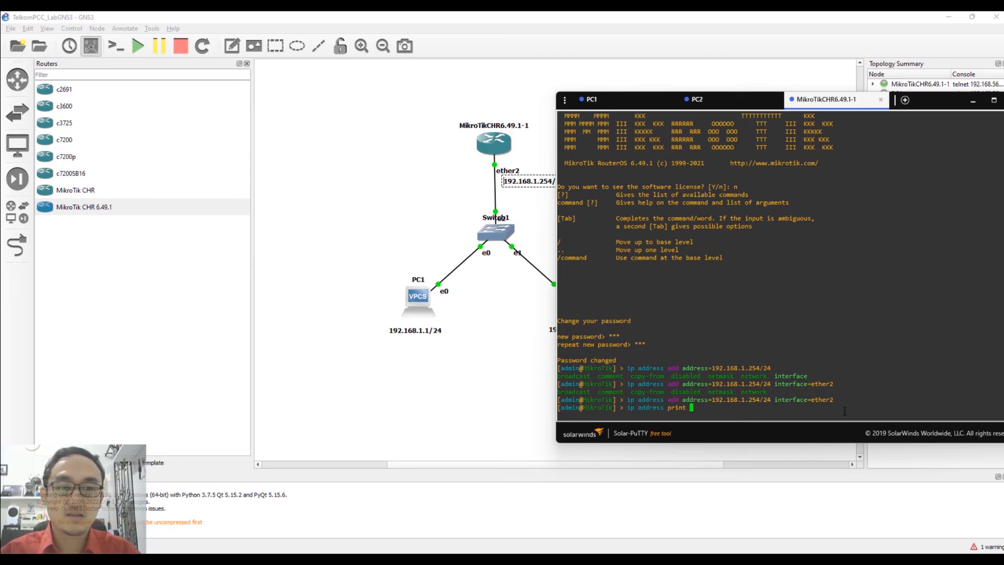
key(Return)
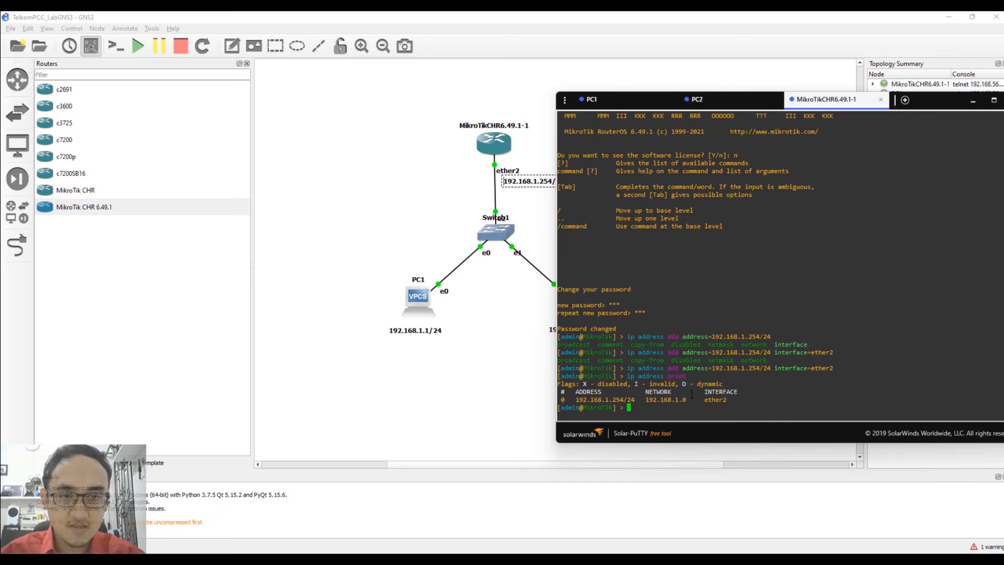
Ping PC1 at 192.168.1.1 and PC2 at 192.168.1.2 from the MikroTik, then hide the console.
text(ping 192.168.1.1)
key(Return)
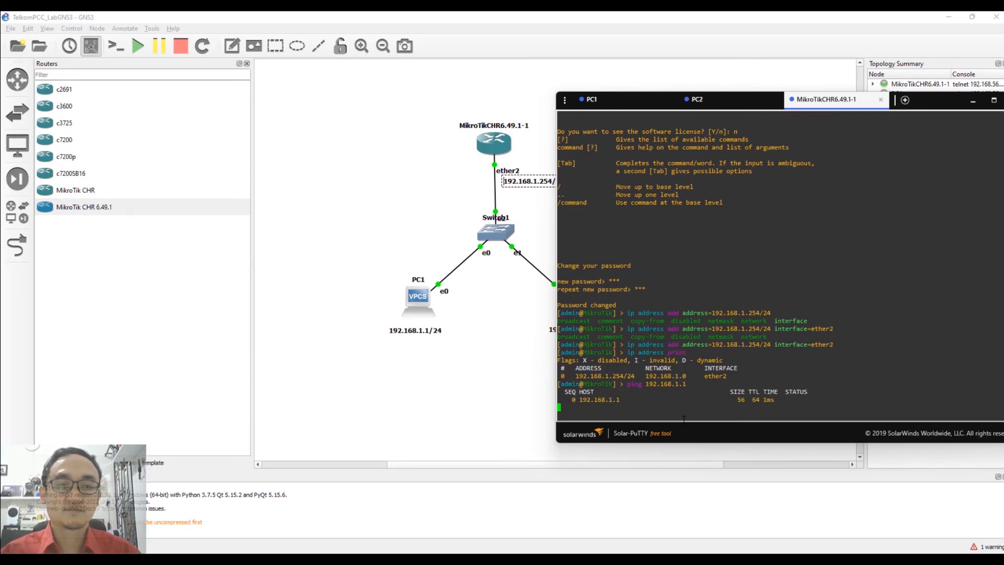
key(ctrl+c)
key(Up)
key(BackSpace)
text(2)
key(Return)
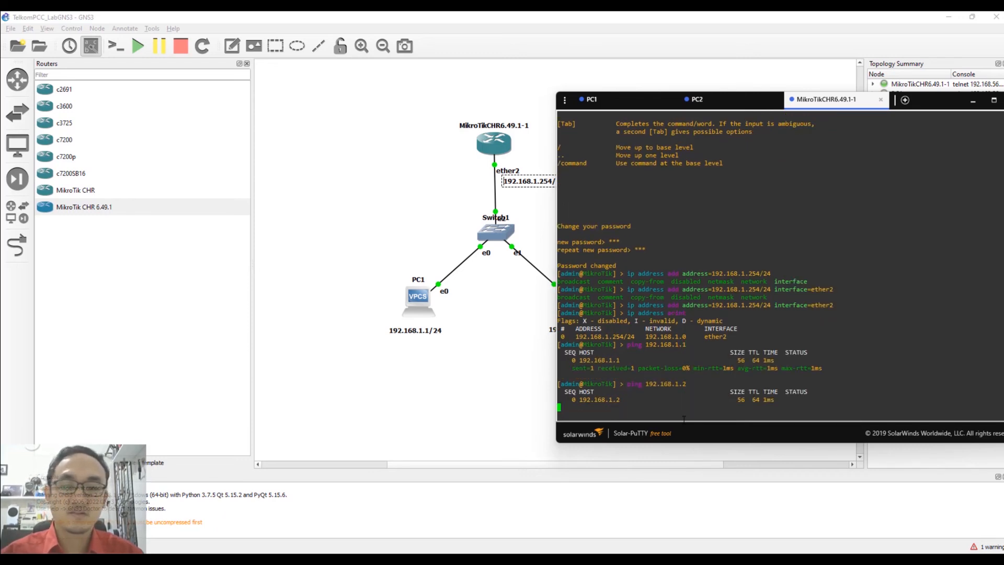
key(ctrl+c)
click(974, 101)
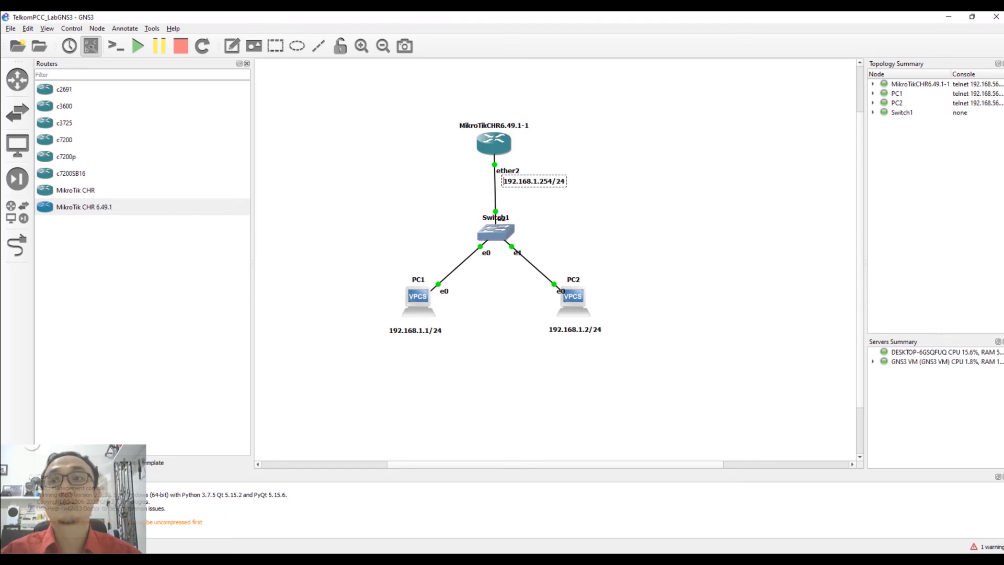
Bring up the Dynamips IOS router templates list in Preferences, showing the c7200 template.
click(204, 462)
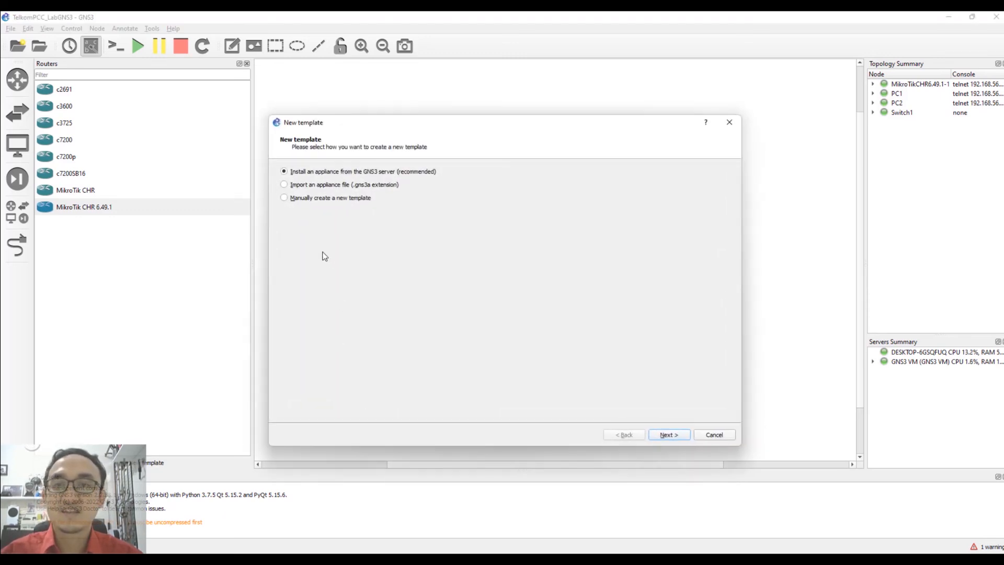
click(304, 202)
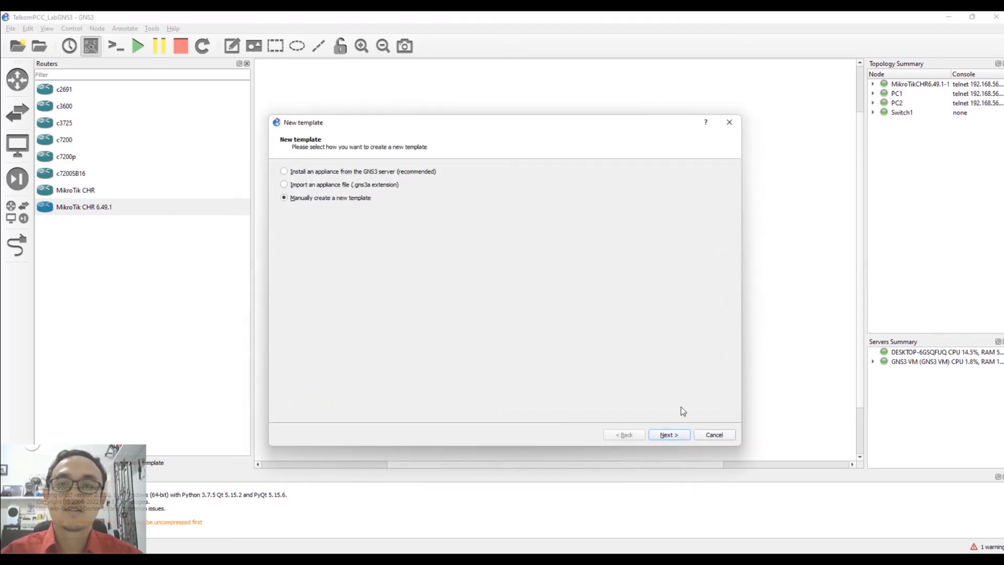
click(667, 436)
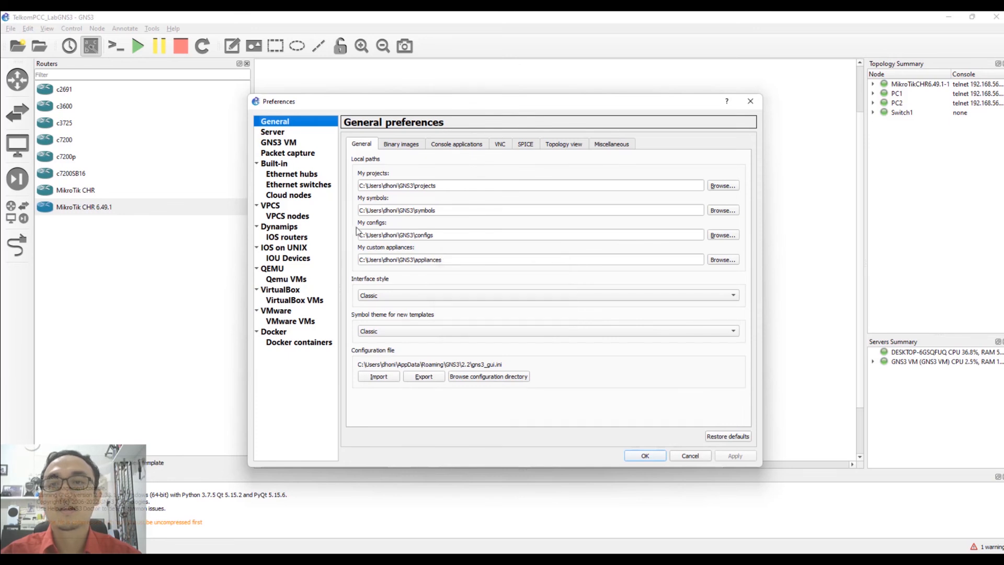
click(293, 238)
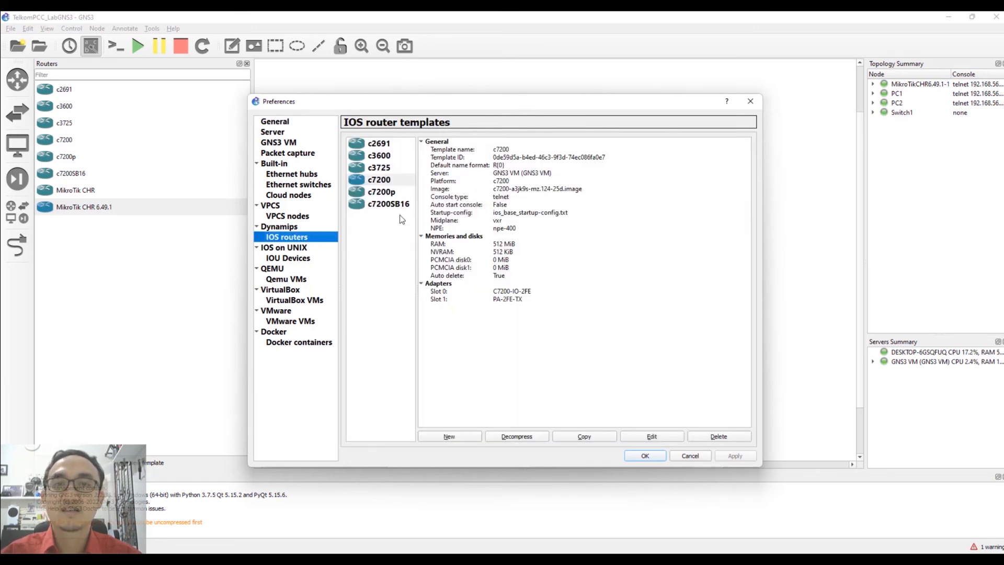
Start a new locally run IOS router template using the c3640-ik9o3s-mz124-13.image file.
click(465, 434)
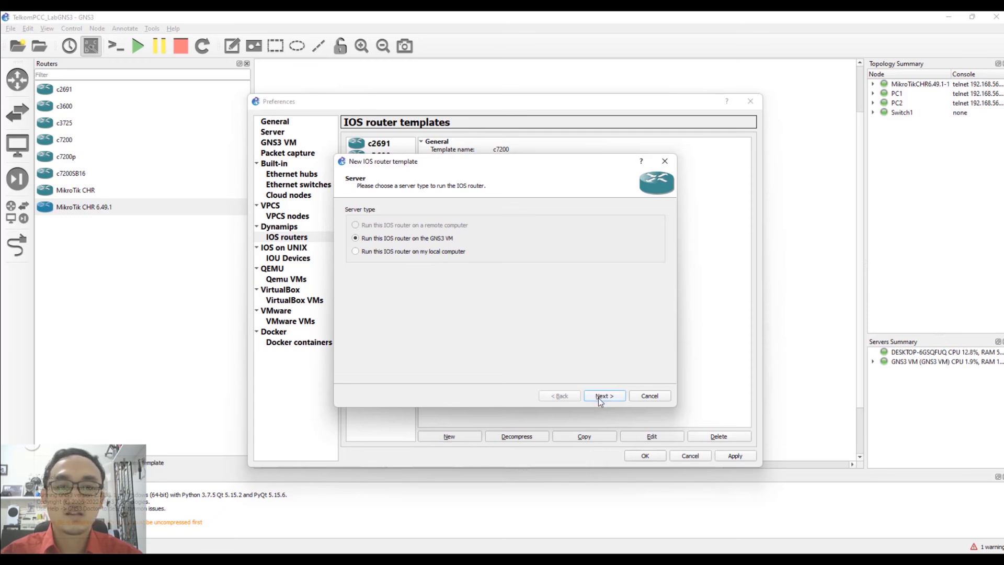
click(439, 252)
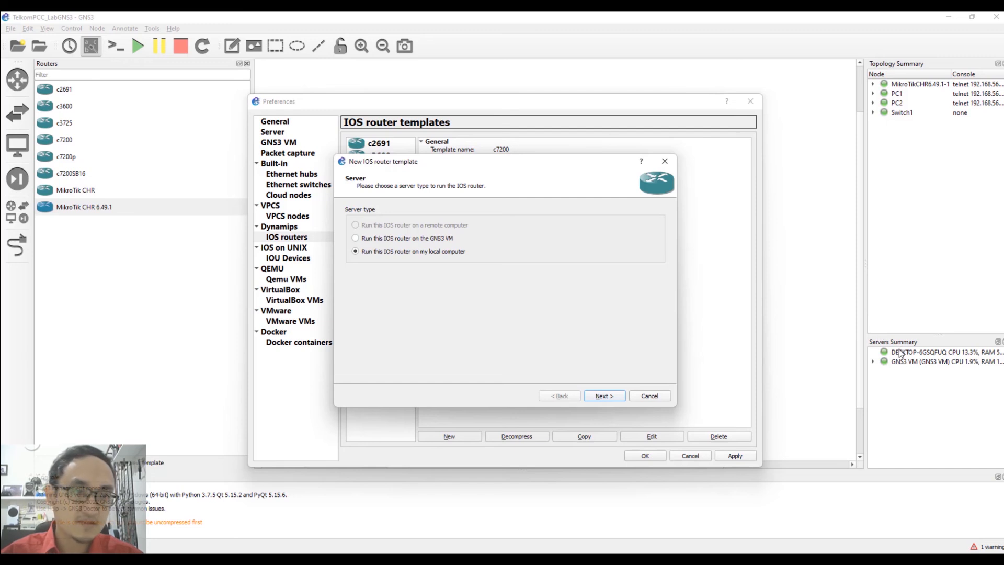
click(604, 396)
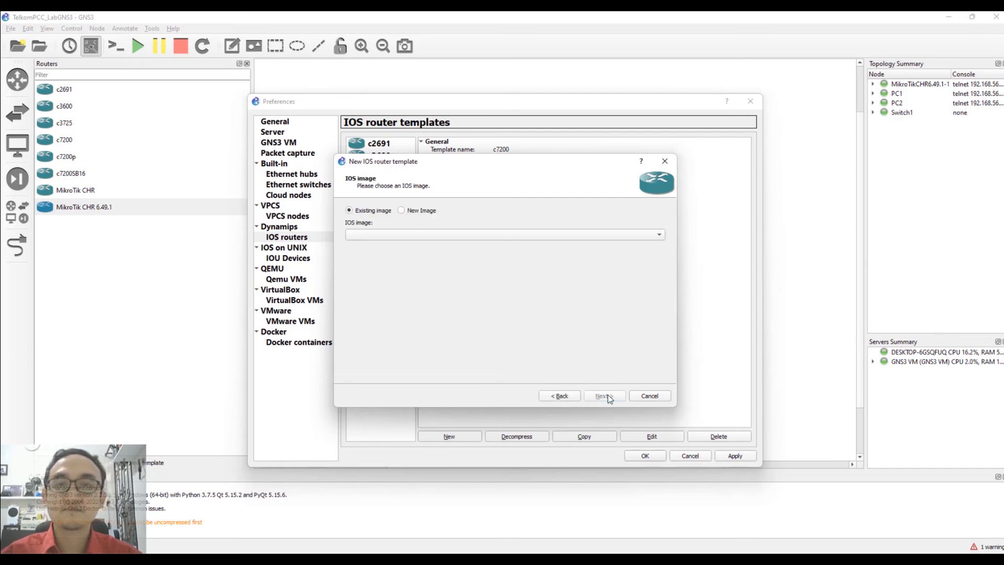
click(425, 212)
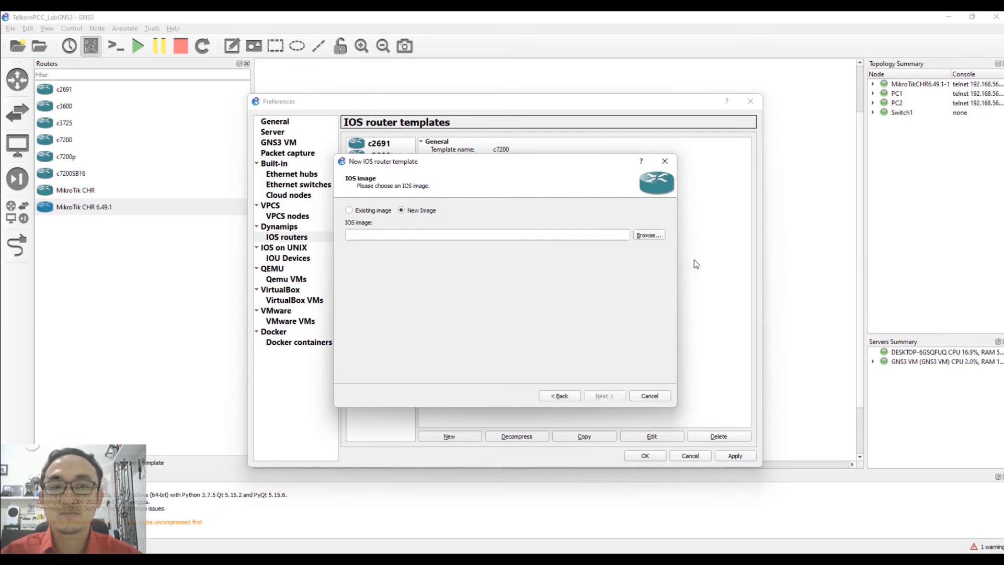
click(640, 239)
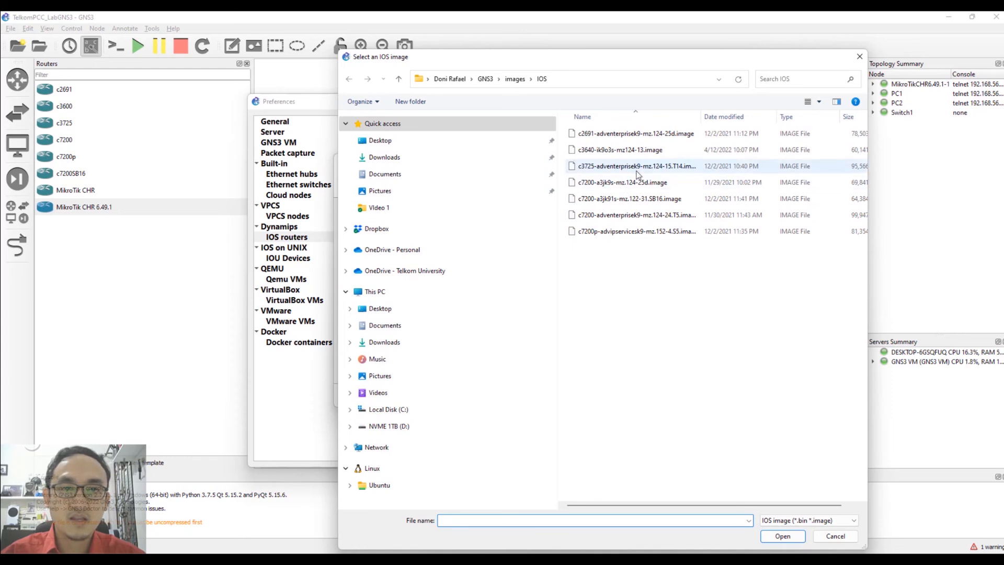
click(618, 155)
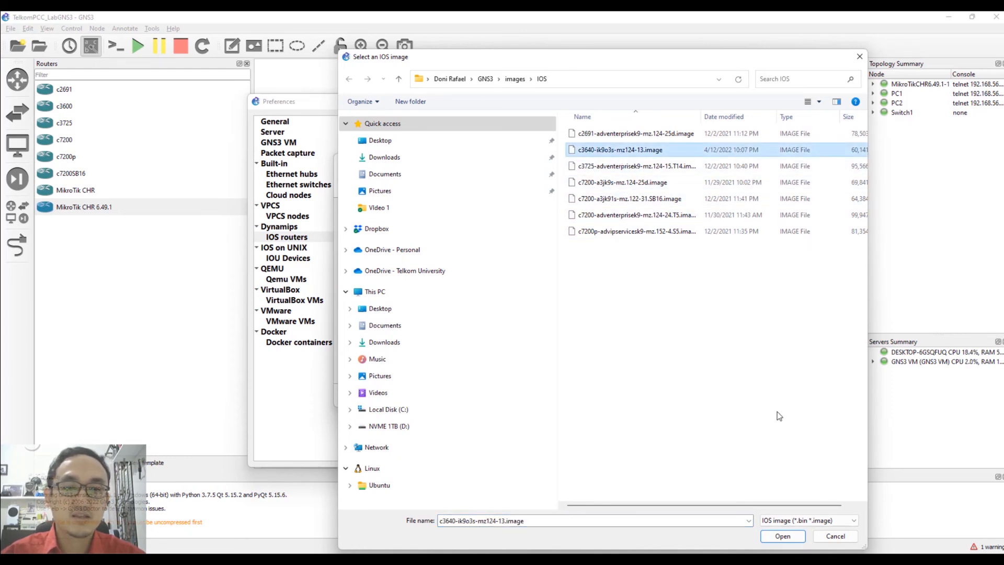
click(782, 537)
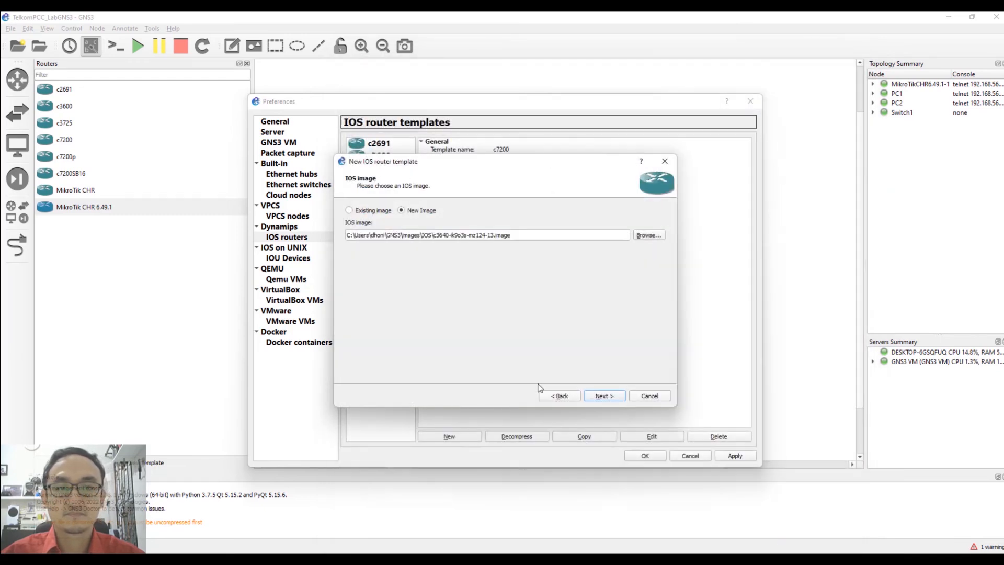
Dismiss the 'name already used' error for c3600 and cancel the new template wizard.
click(617, 400)
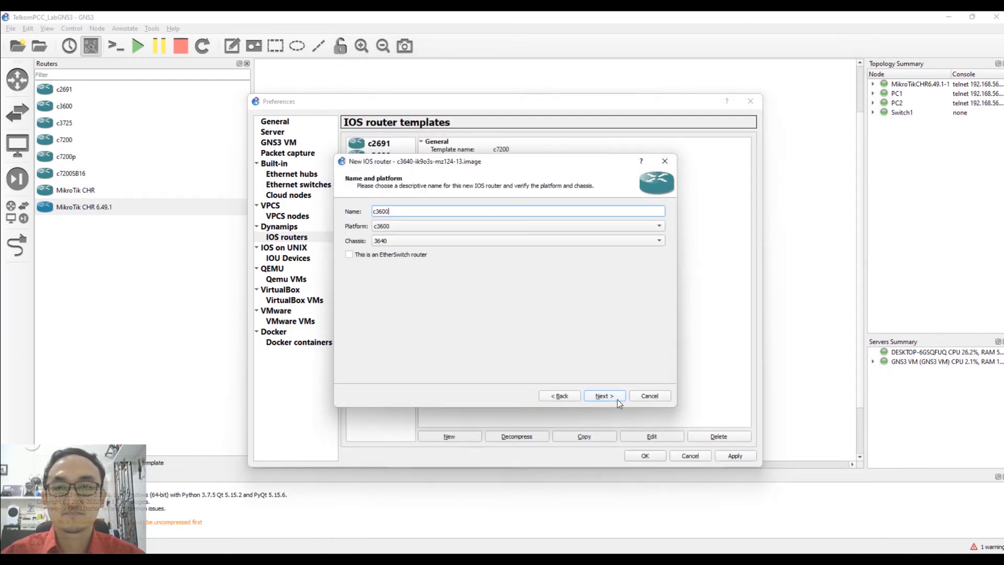
click(618, 400)
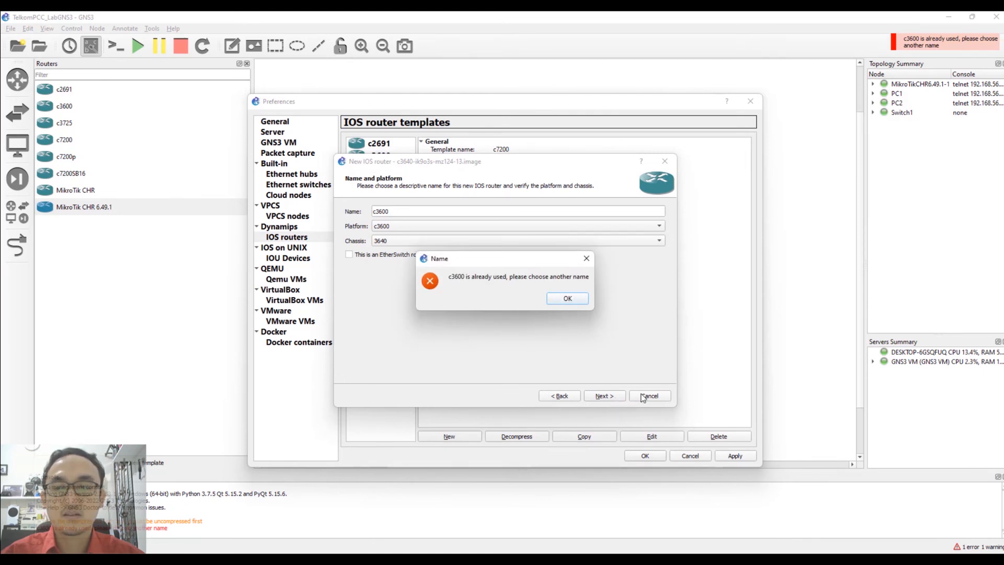
click(587, 260)
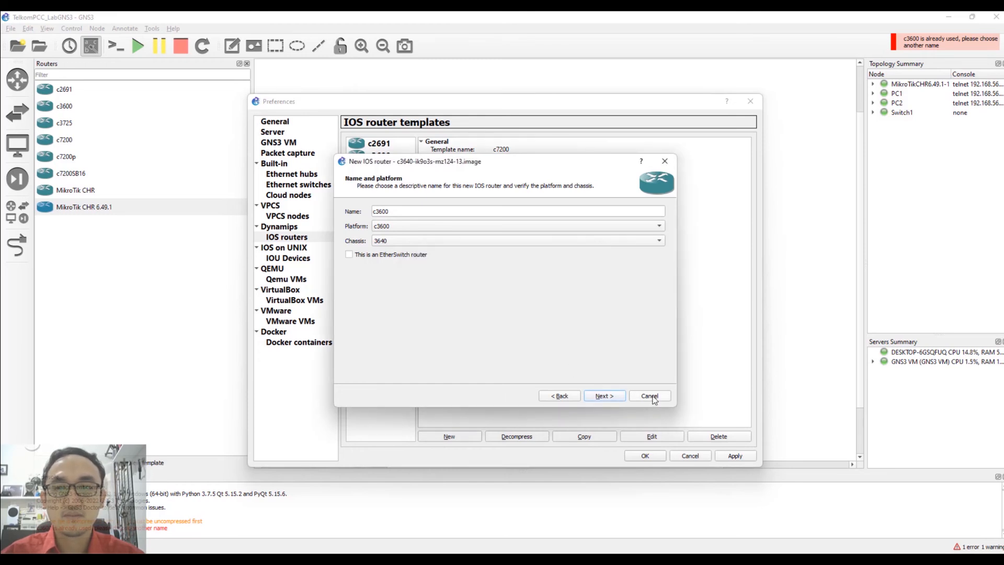
click(652, 398)
Check the existing c3600 template, close Preferences without saving, and select c3600 in the Routers list.
click(383, 157)
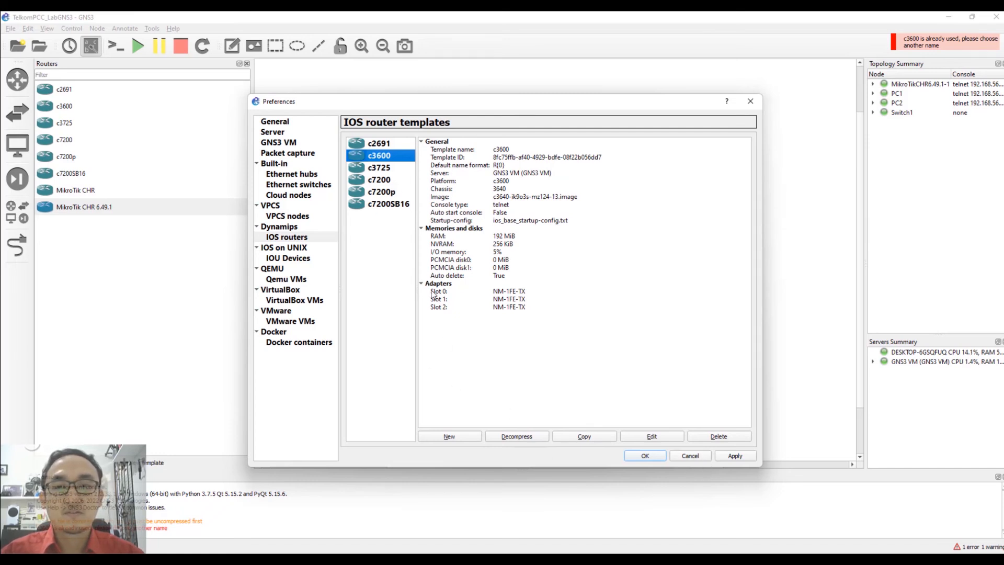
click(703, 456)
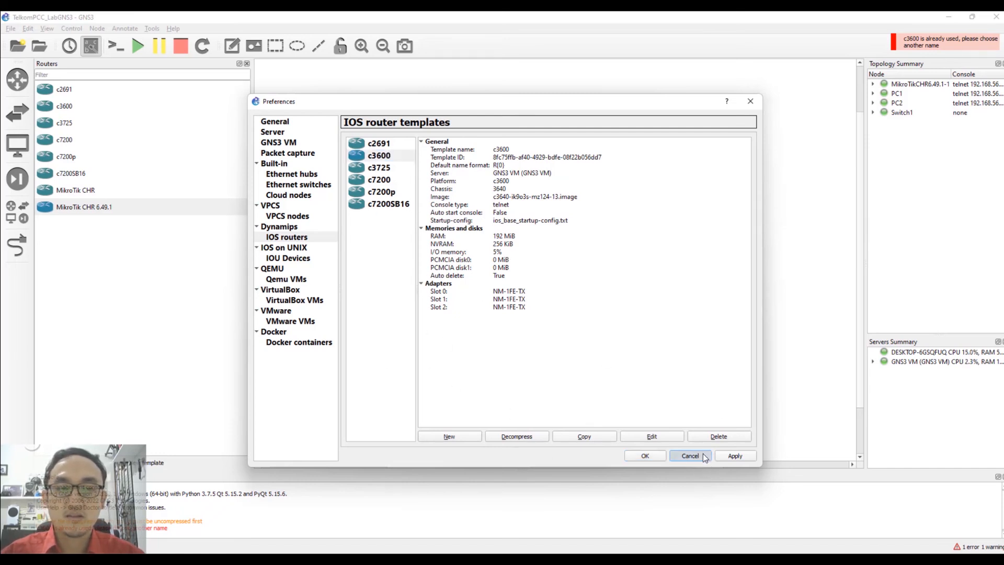
click(514, 307)
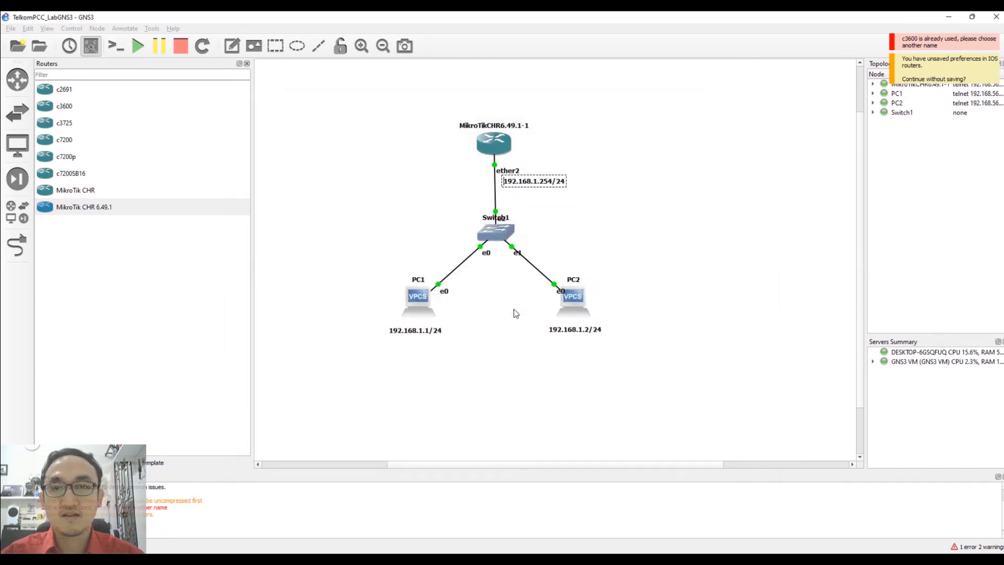
click(64, 106)
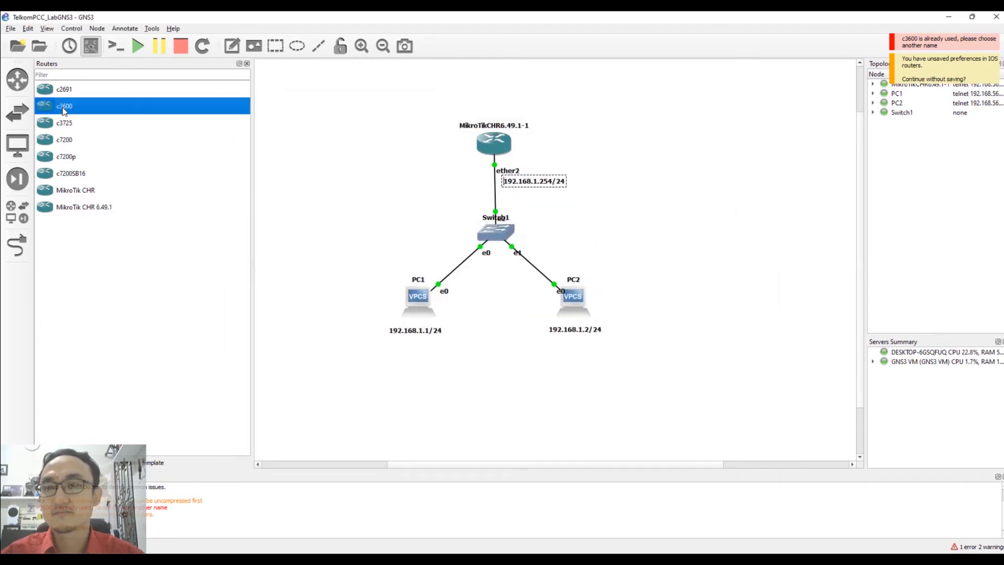
click(59, 140)
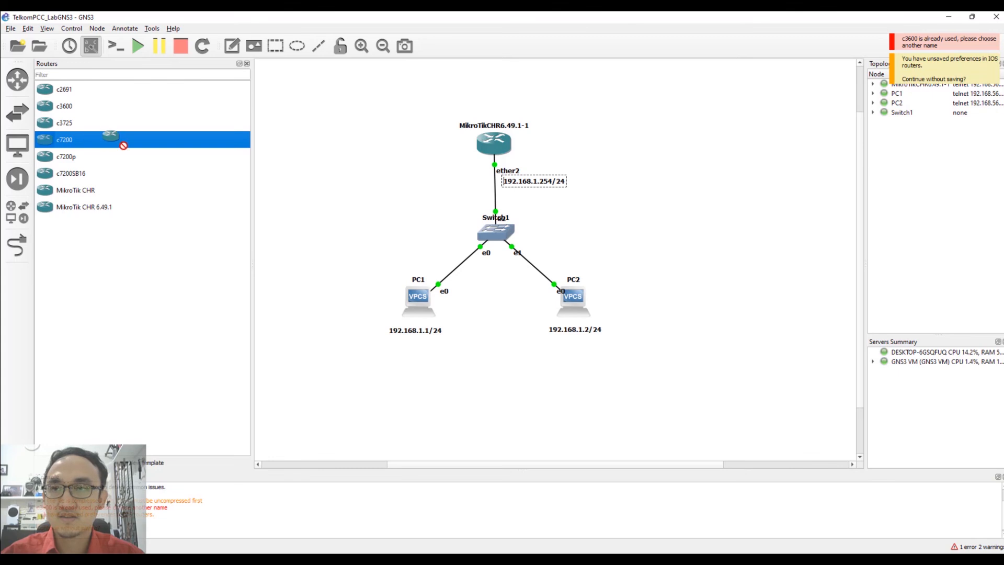
Check the c3600 template settings, then place a c3600 router R1 beside the MikroTik.
double_click(74, 107)
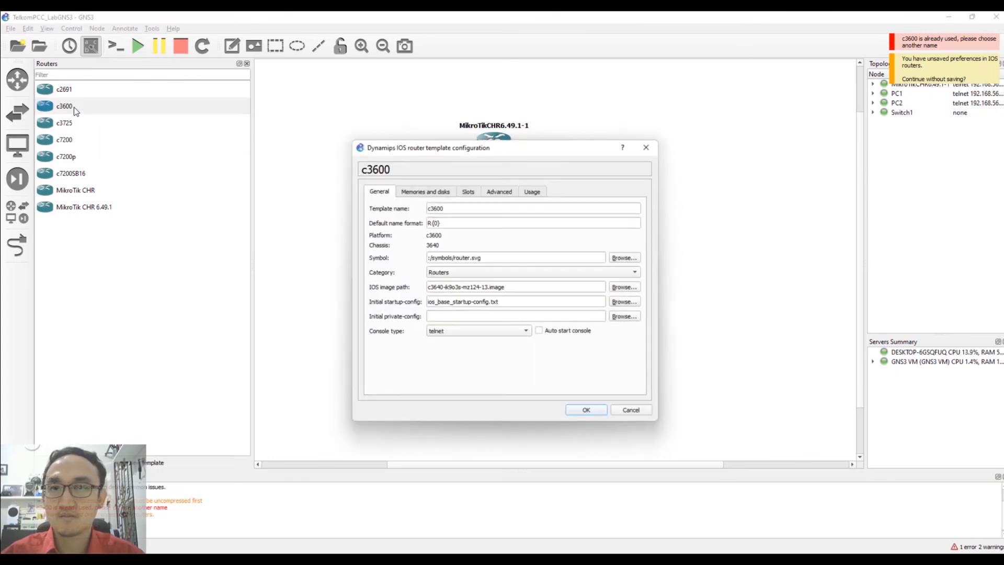
click(647, 147)
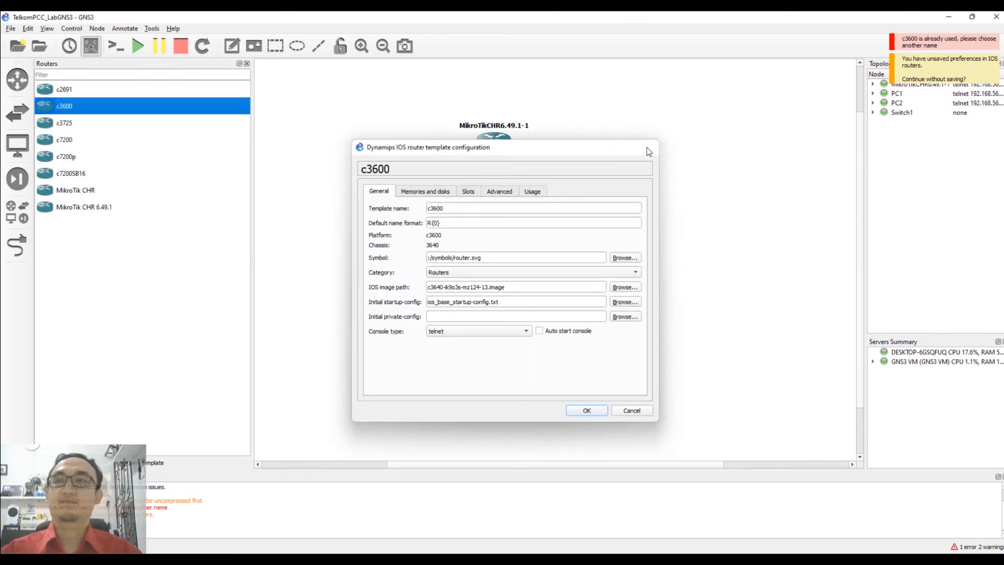
drag(77, 109, 353, 153)
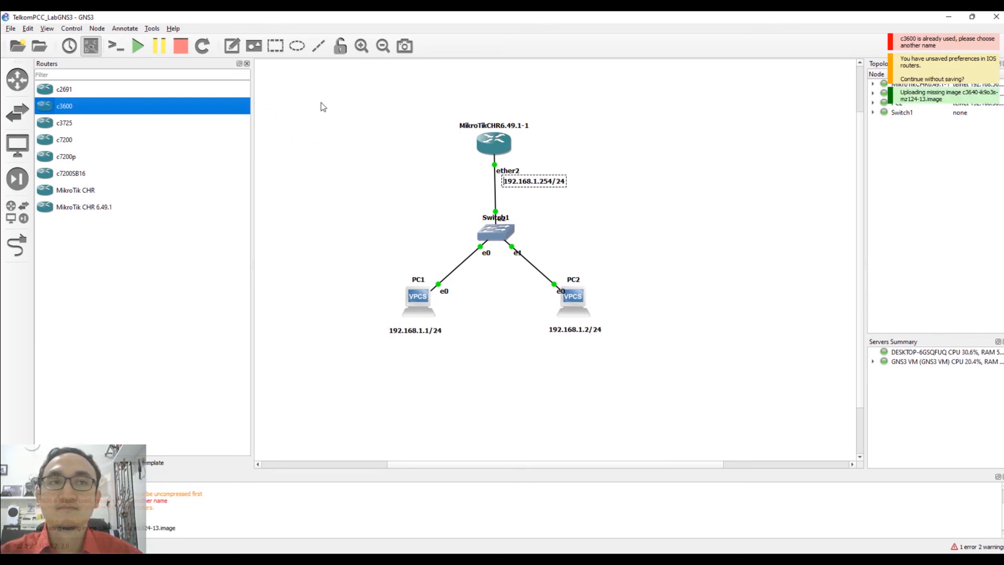
drag(376, 175, 382, 153)
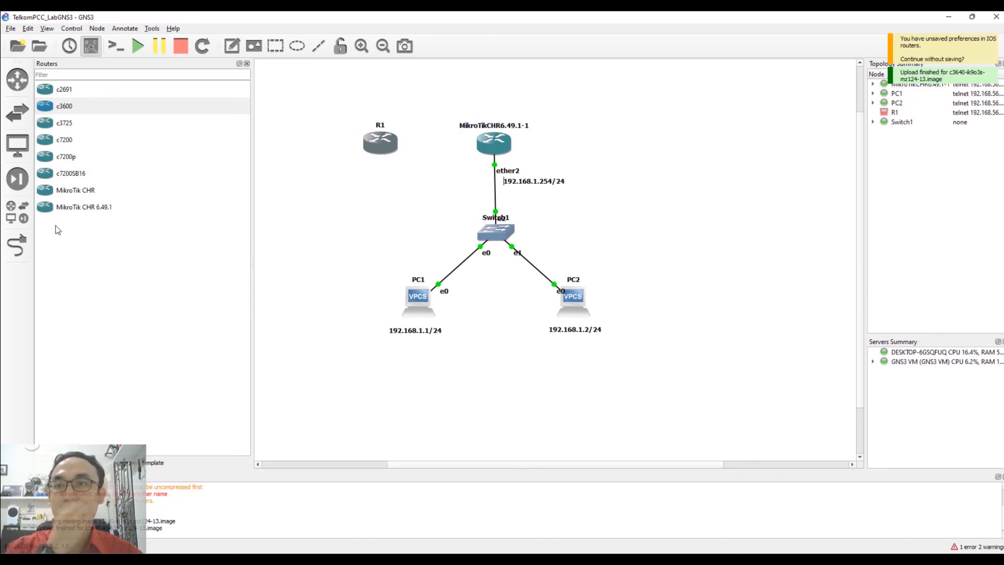
Cable R1's FastEthernet0/0 to the MikroTik router's ether3.
click(17, 245)
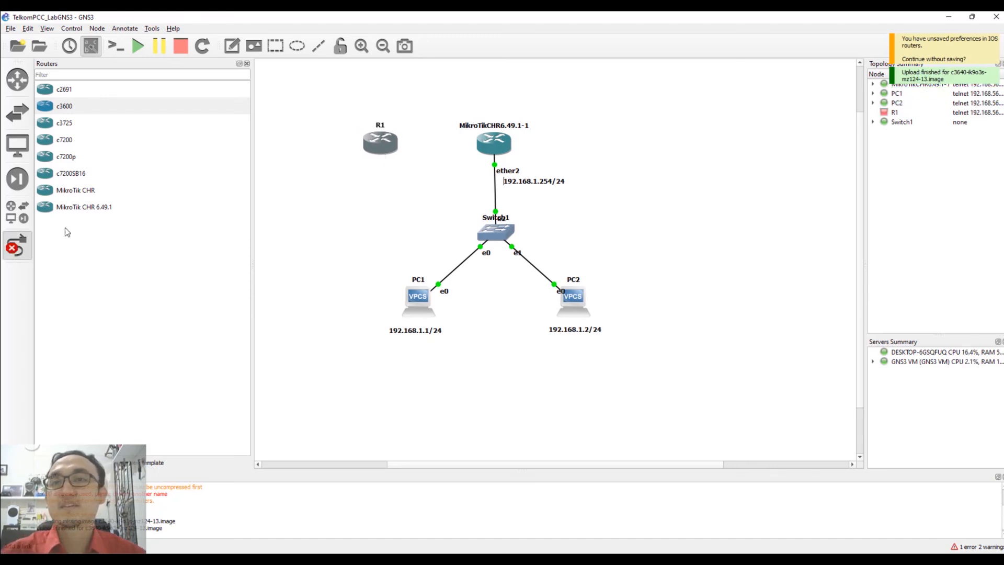
click(390, 147)
click(421, 157)
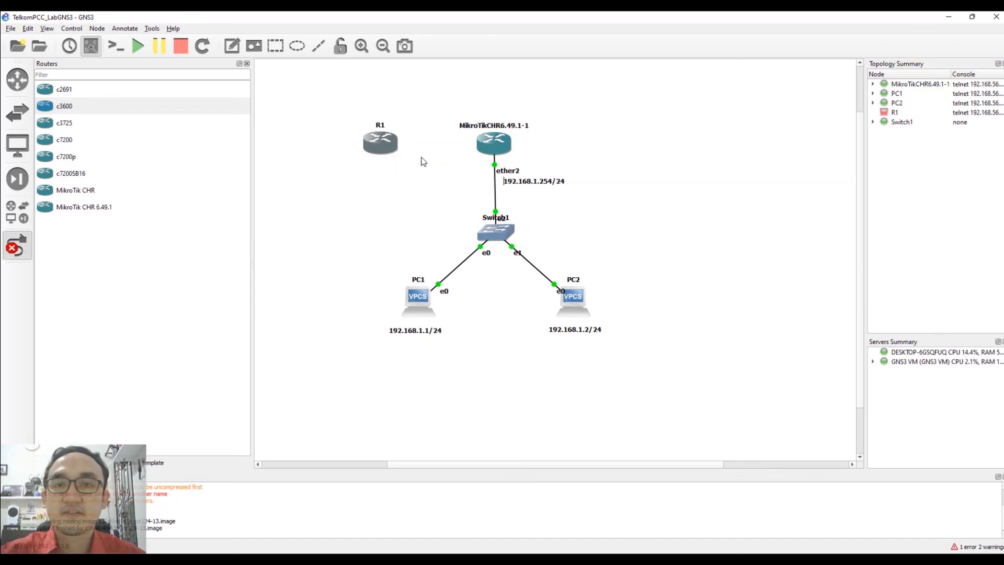
click(489, 145)
click(510, 173)
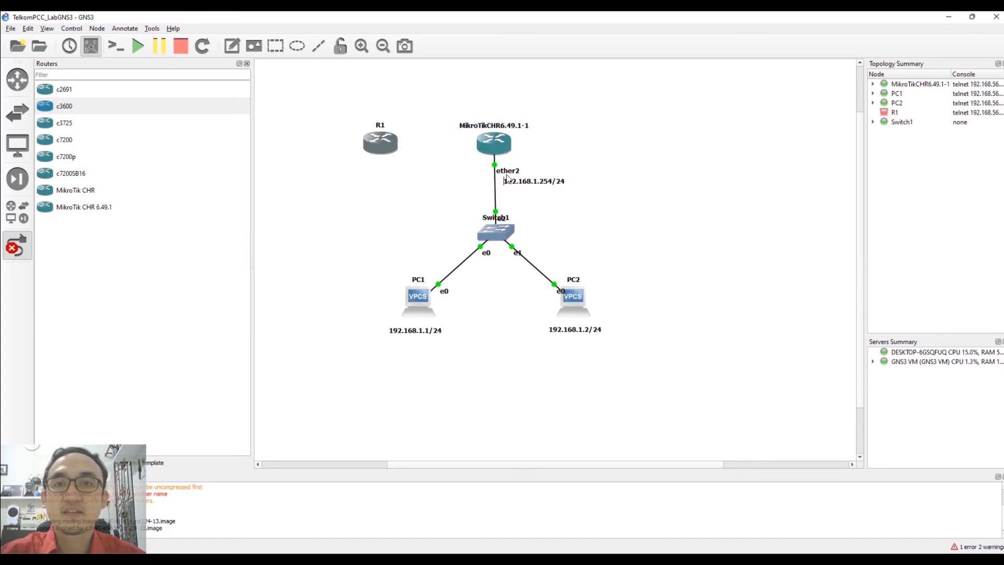
Start R1, then move R1 and the ether3 label further left.
right_click(288, 144)
right_click(373, 152)
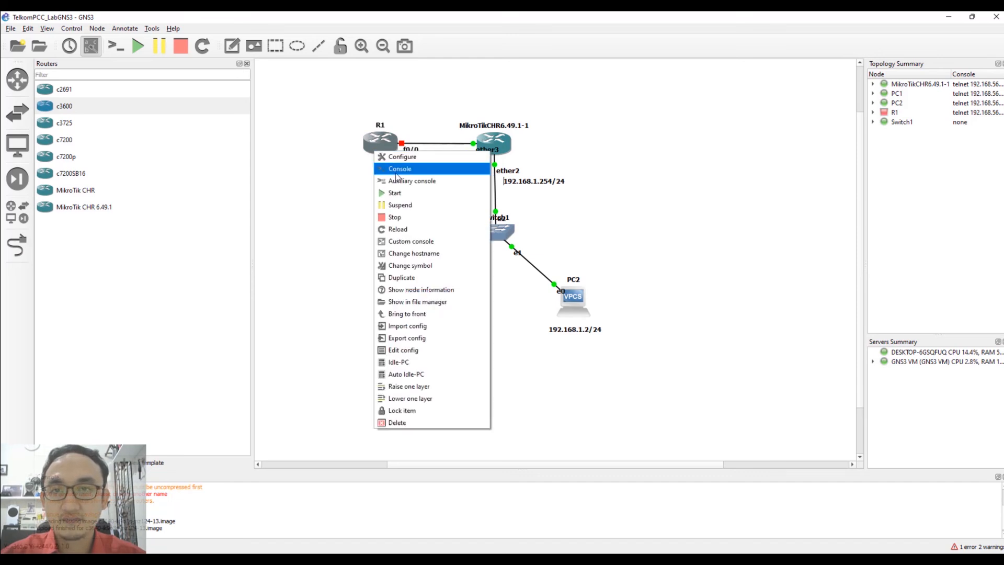
click(395, 192)
drag(366, 152, 333, 149)
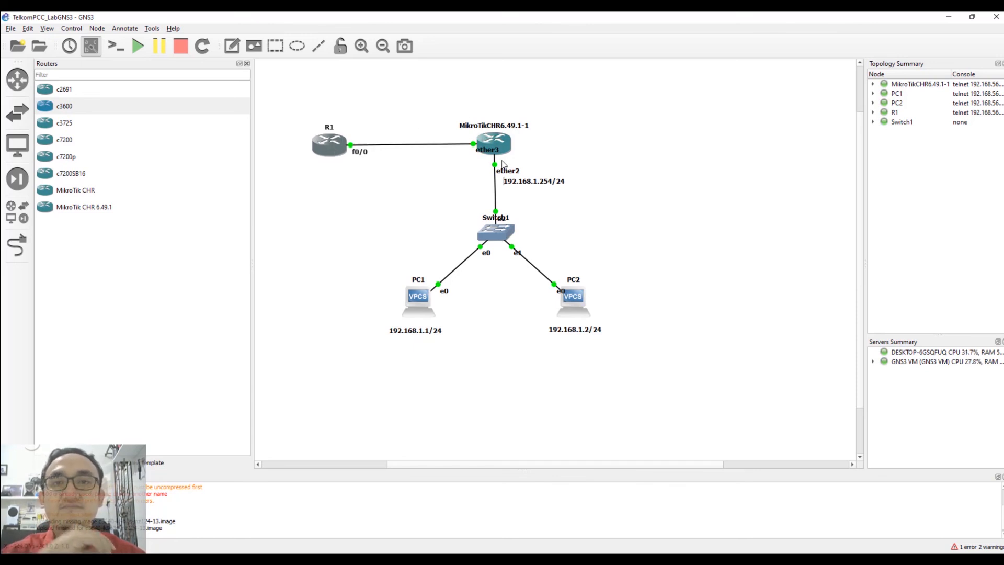
drag(484, 155, 454, 159)
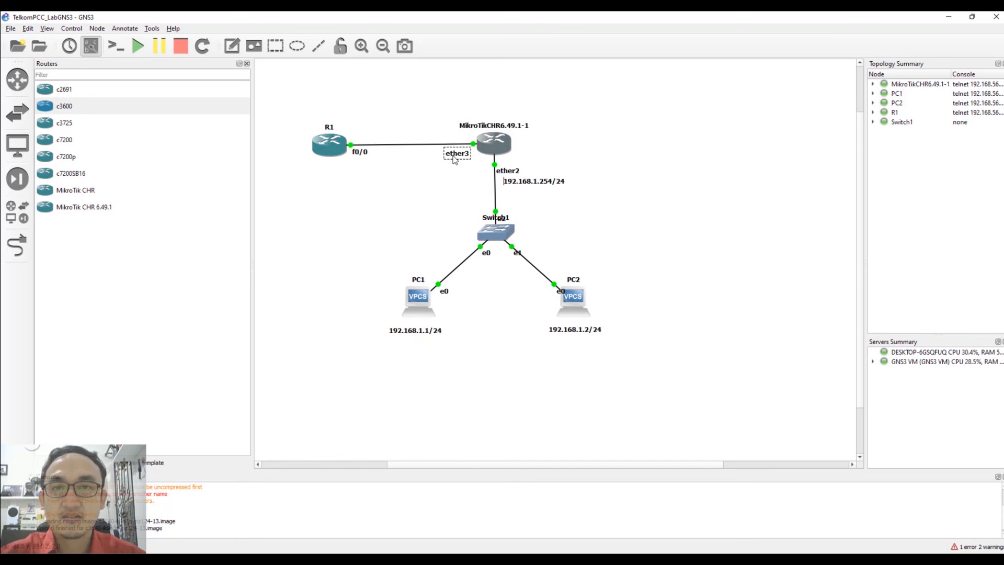
Replace the MikroTik router's symbol with the custom ansible.png image.
right_click(503, 140)
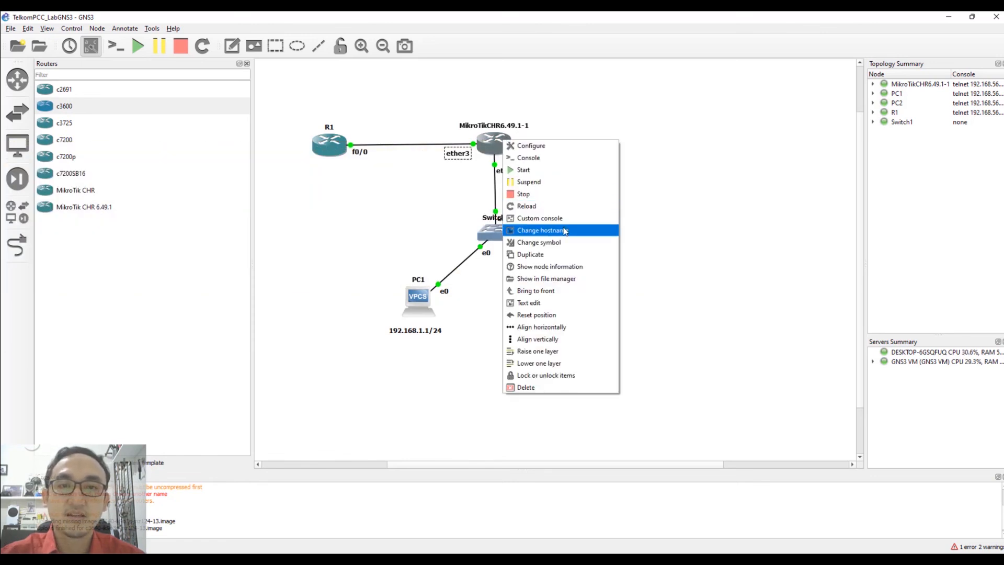
click(576, 242)
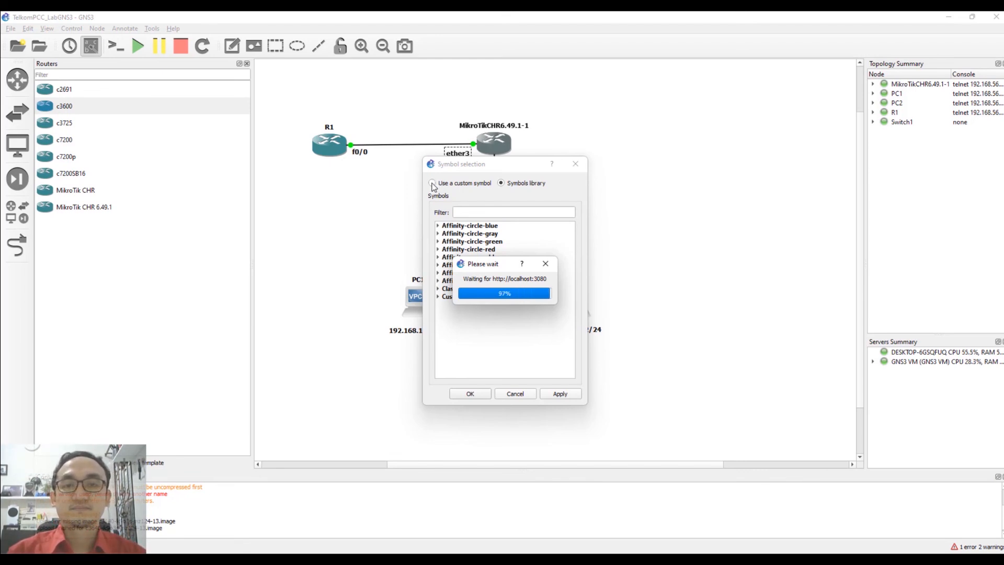
click(431, 183)
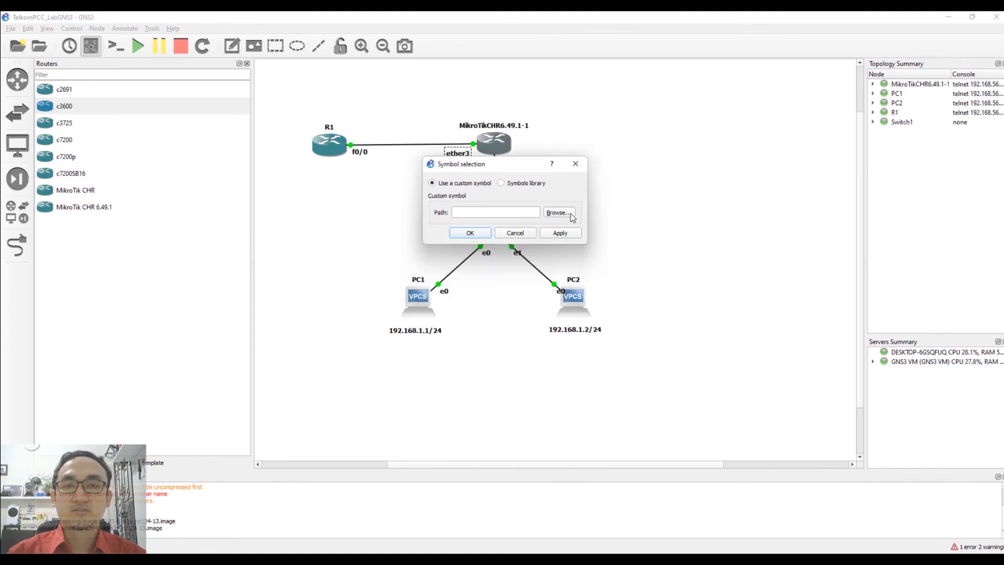
click(567, 214)
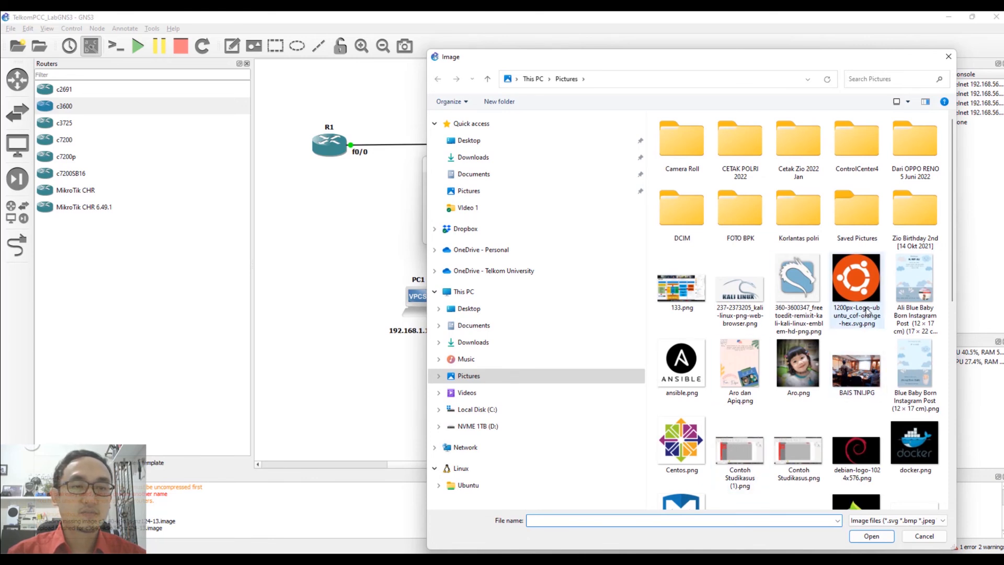
drag(953, 306, 951, 472)
scroll(930, 341, up, 10)
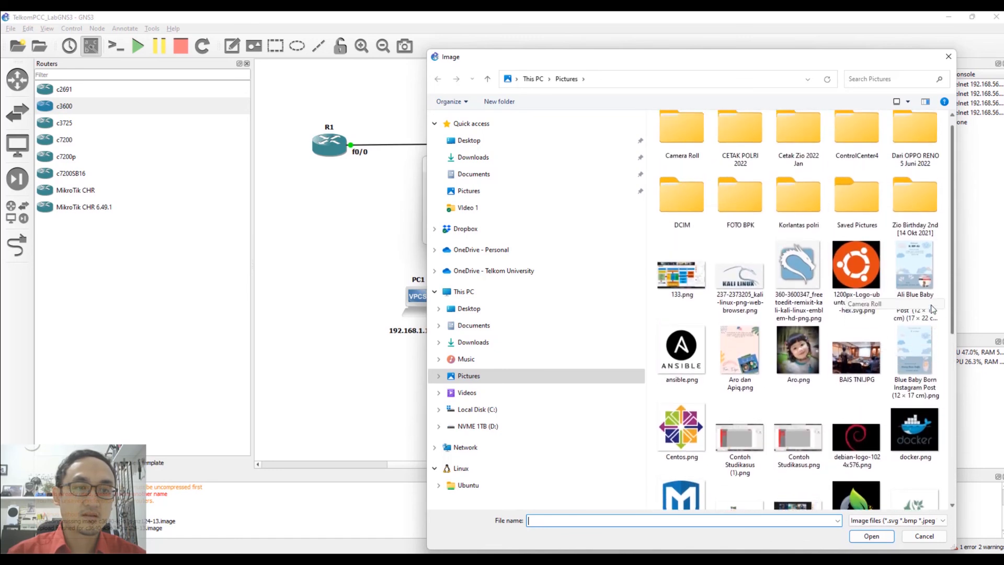
scroll(929, 316, up, 1)
drag(948, 306, 967, 315)
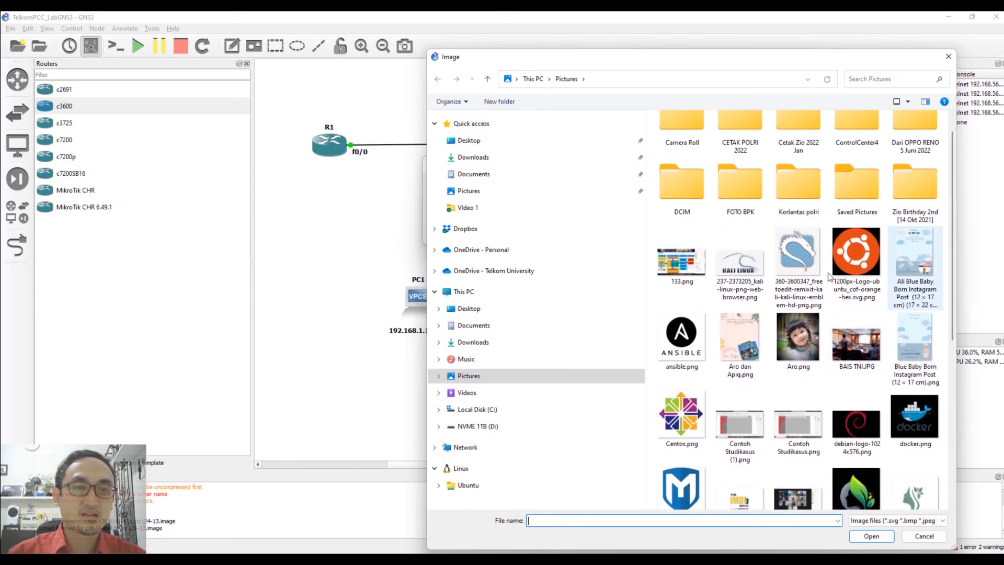
click(682, 337)
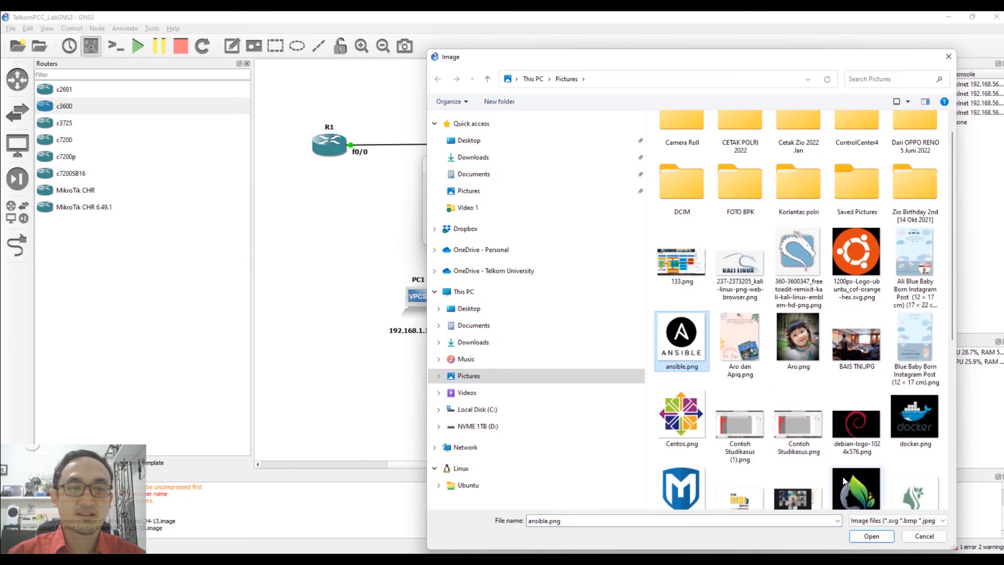
click(879, 542)
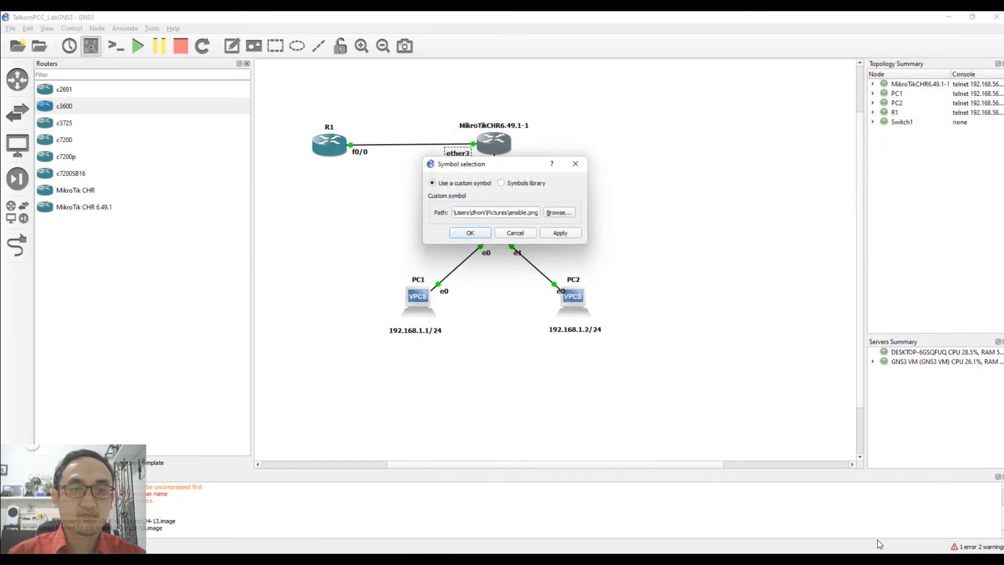
click(467, 233)
Reposition the MikroTik node and move the ether3 label below the link.
drag(504, 152, 534, 179)
click(530, 171)
drag(501, 140, 458, 160)
mouse_move(330, 148)
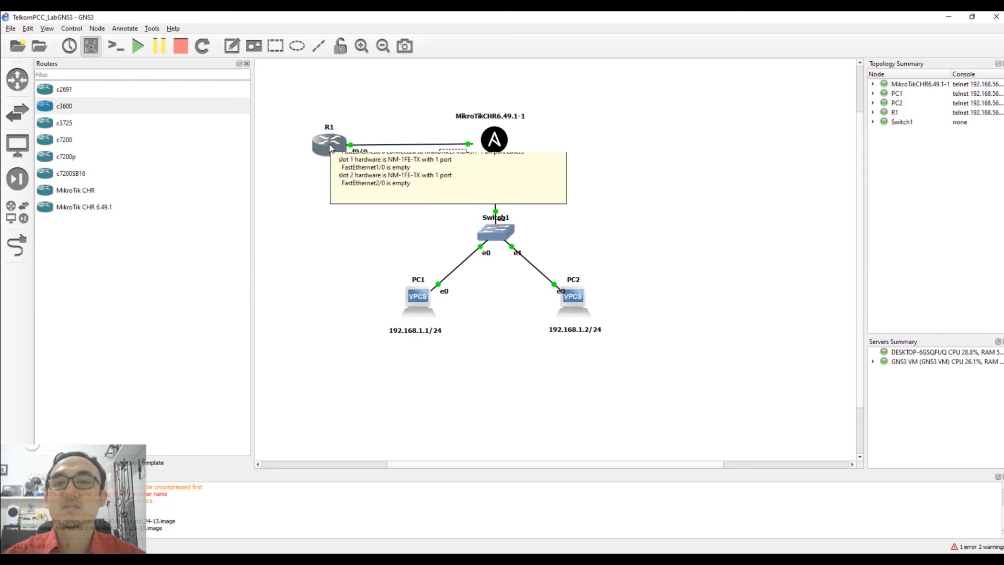
click(232, 45)
Add a note reading 10.10.10.1/30 under R1.
click(316, 169)
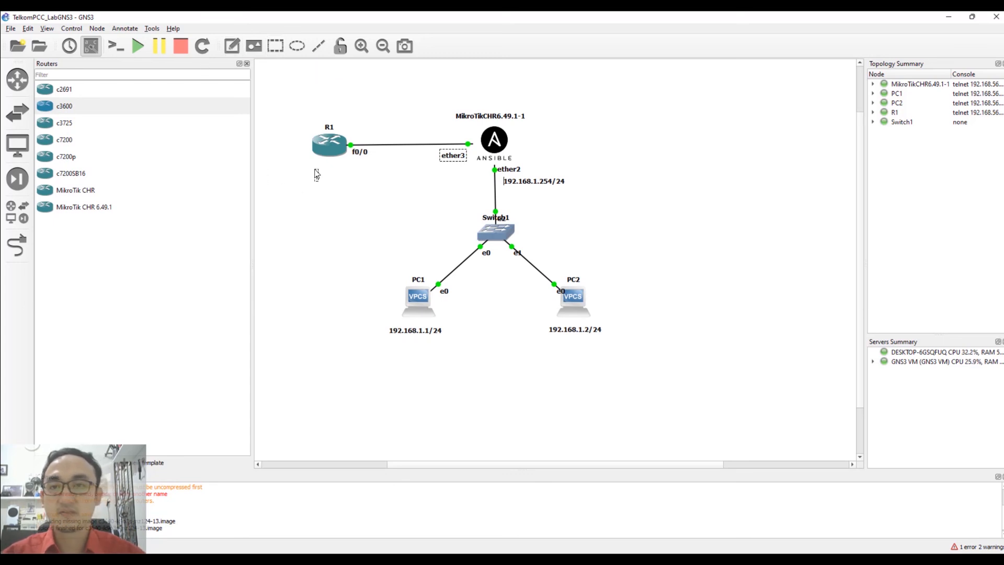
text(10.10.10.1/30)
click(350, 221)
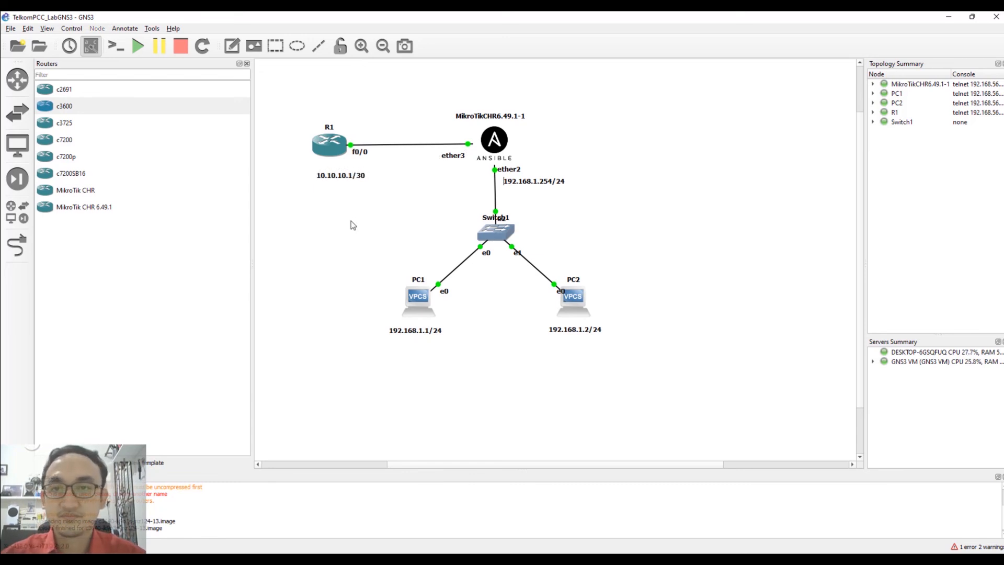
Duplicate the note, move the copy beside ether3, and change it to 10.10.10.2/30.
right_click(335, 178)
click(354, 181)
drag(369, 190, 466, 181)
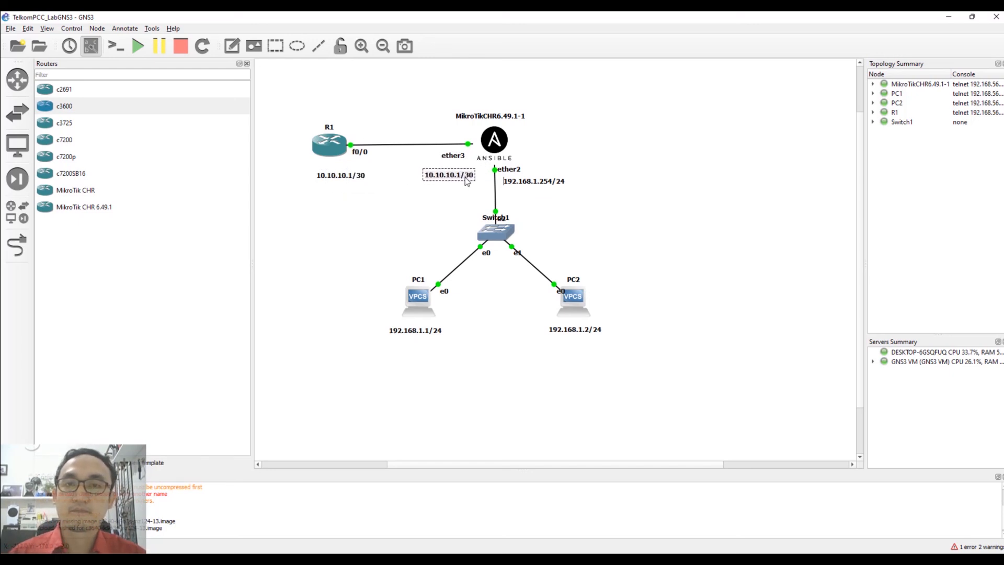
key(Right)
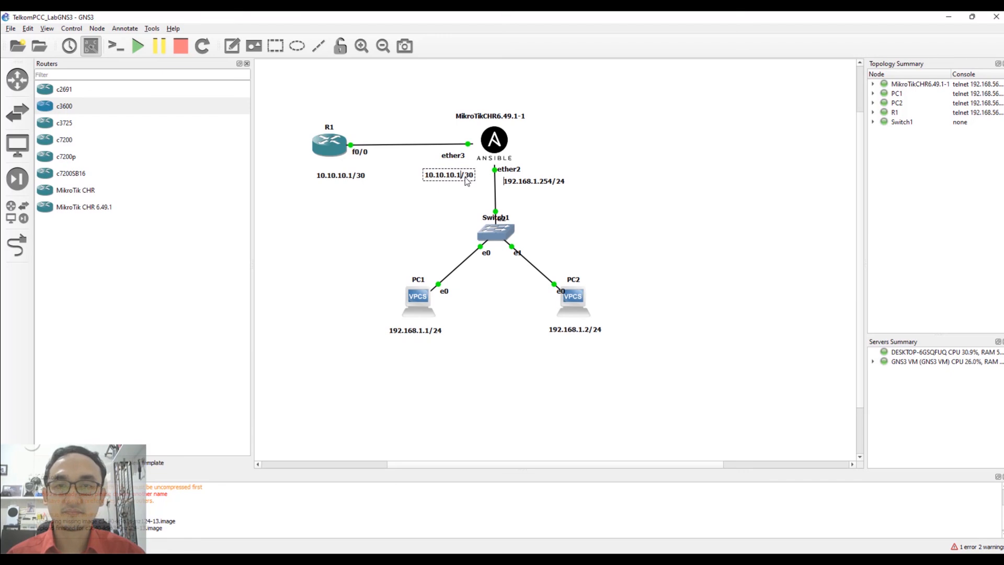
key(BackSpace)
text(2)
click(451, 205)
Open R1's console and enter global configuration mode with configure terminal.
right_click(331, 150)
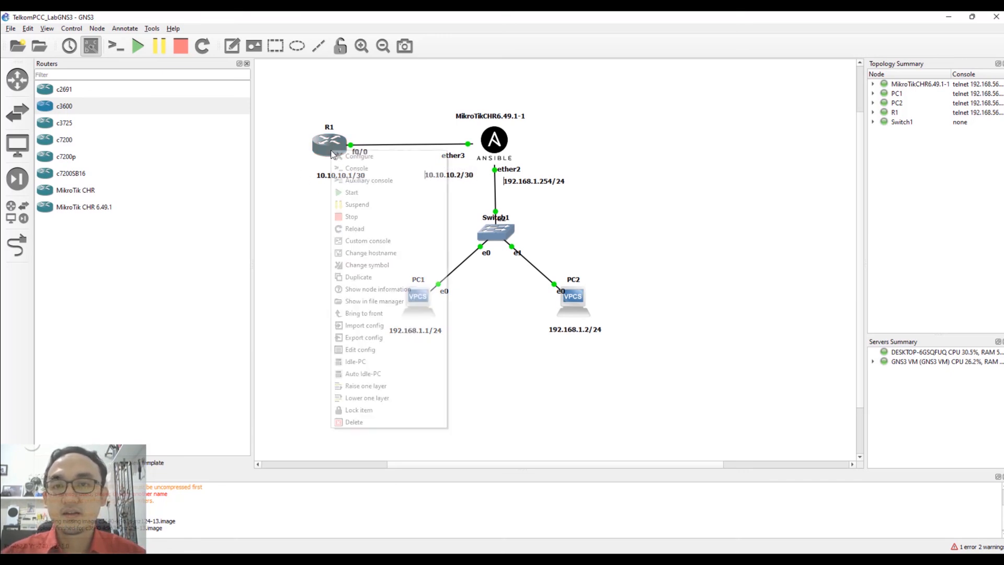
click(357, 168)
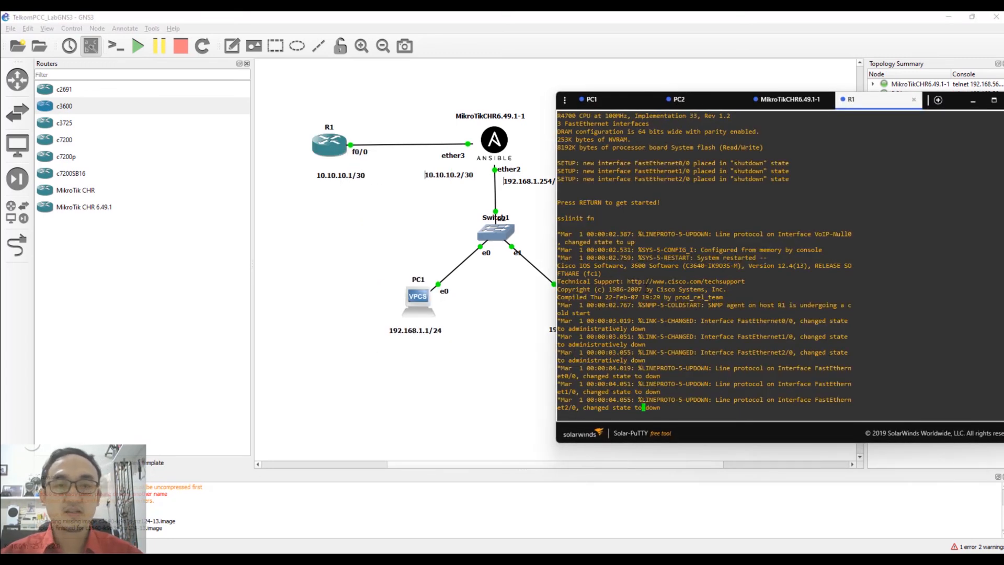
key(Return)
key(Return)
text(configure)
key(Tab)
text(ter)
key(Tab)
key(Return)
Assign FastEthernet0/0 the address 10.10.10.1 255.255.255.252.
text(int)
key(Tab)
text(fa)
key(Tab)
key(Tab)
text(0/0)
key(Return)
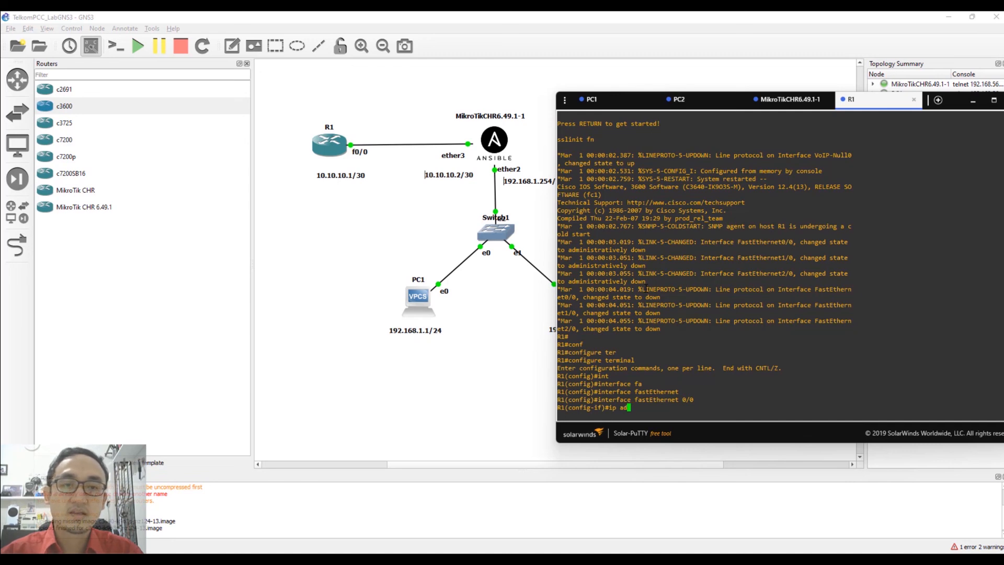
text(ip ad)
key(Tab)
text(add)
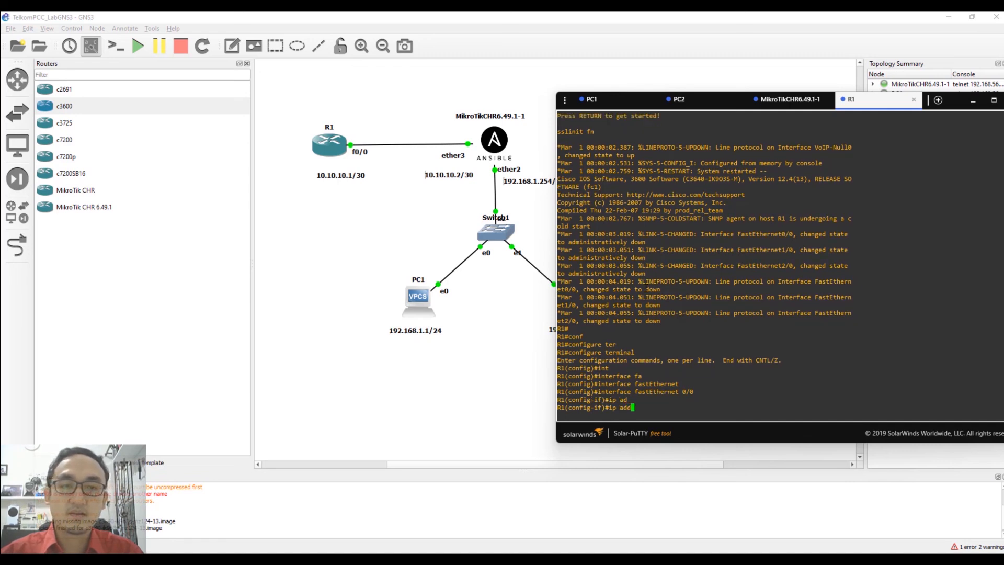
key(Tab)
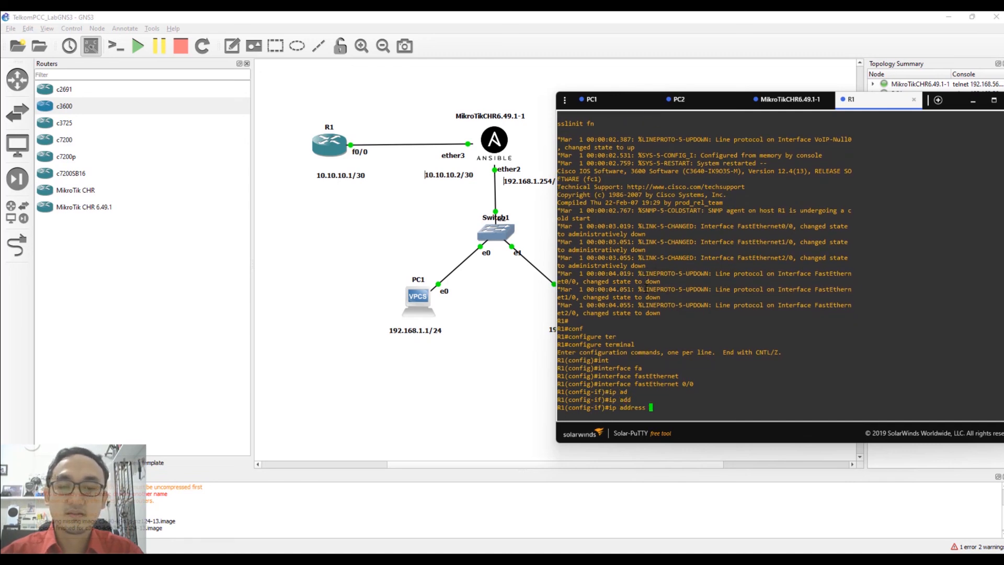
text(1)
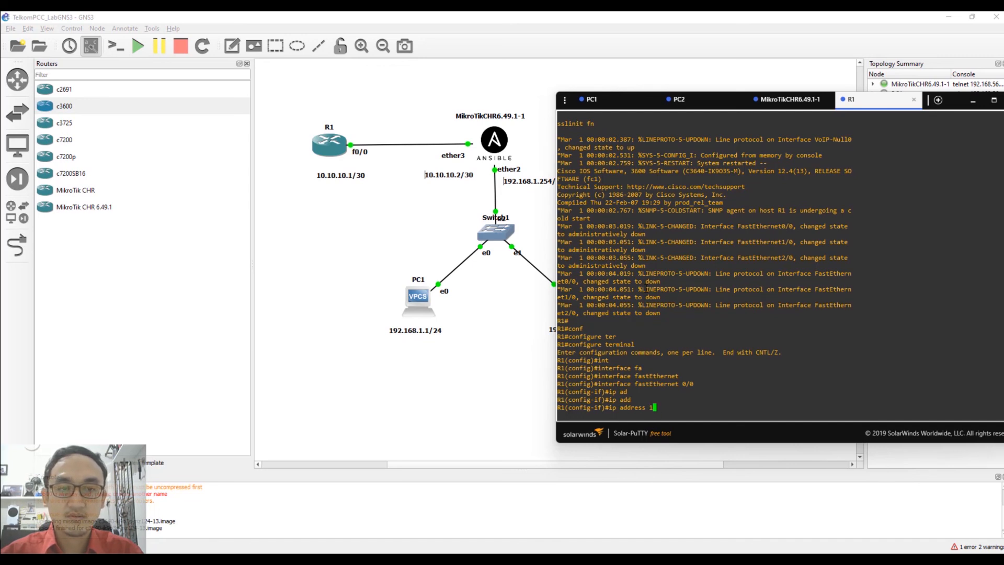
text(0.10.10.1 )
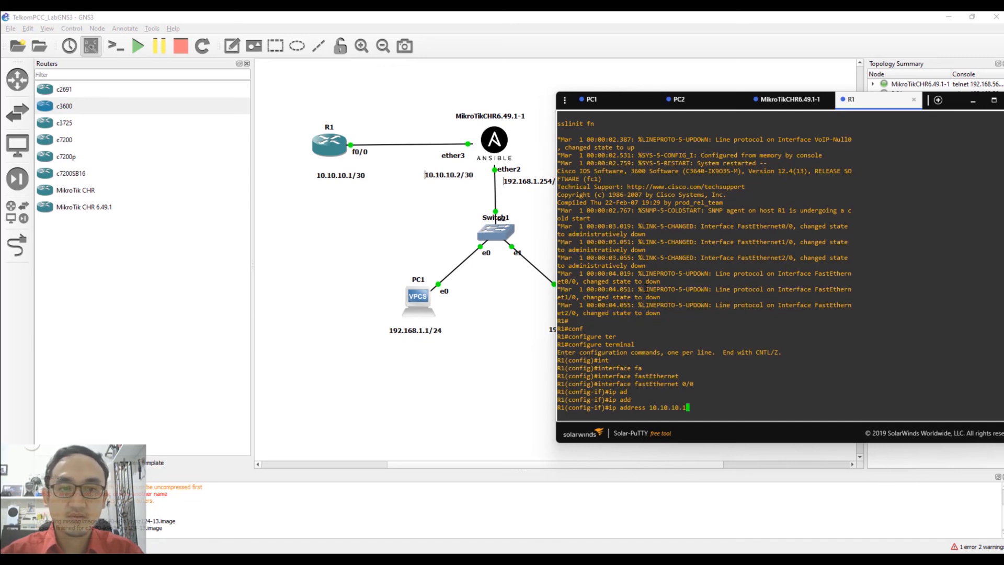
text(255.25)
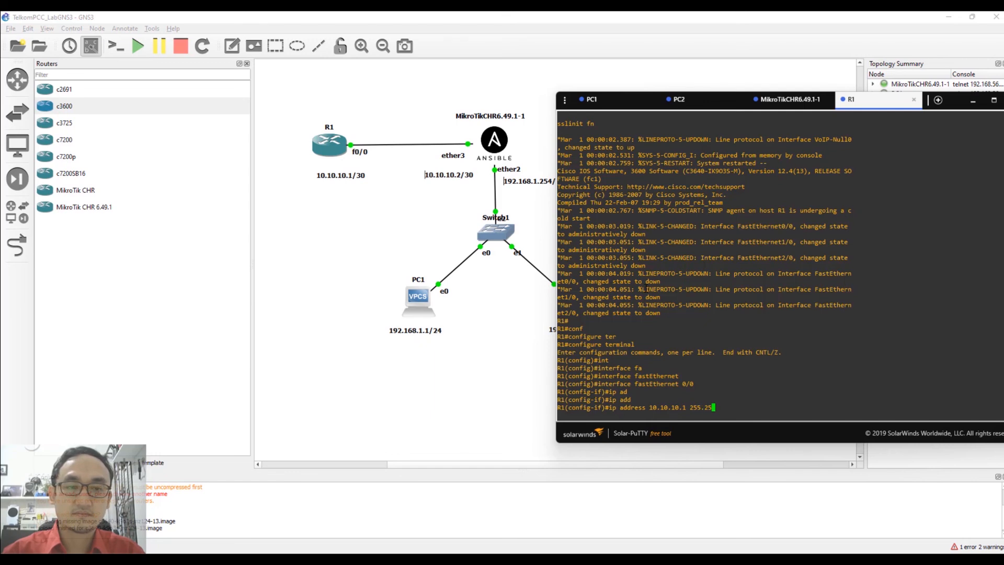
text(5.255.252)
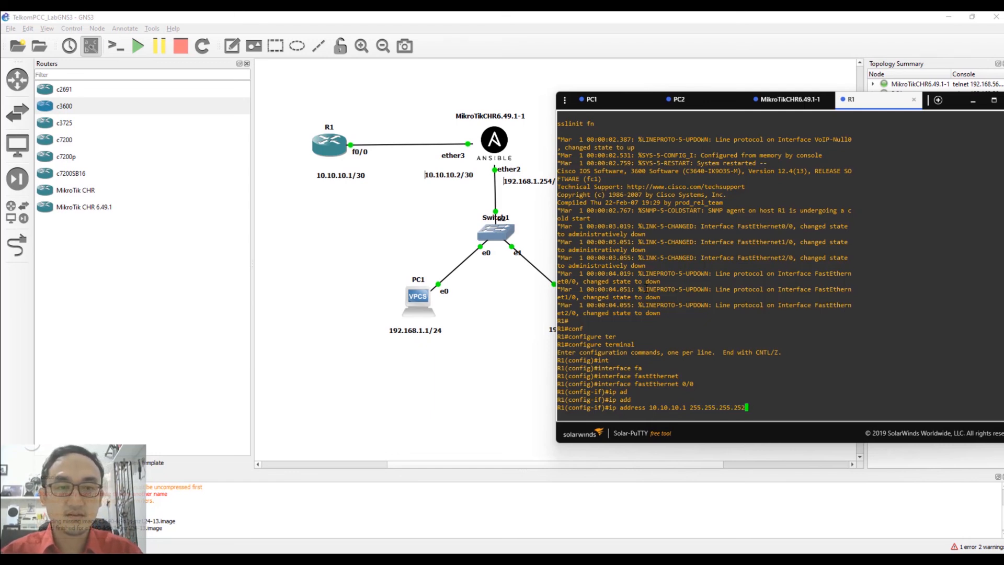
key(Return)
Enable FastEthernet0/0 with no shutdown, exit config mode, and ping 10.10.10.1.
text(no shu)
key(Tab)
key(Return)
text(end)
key(Return)
text(ping 10.10.10.1)
key(Return)
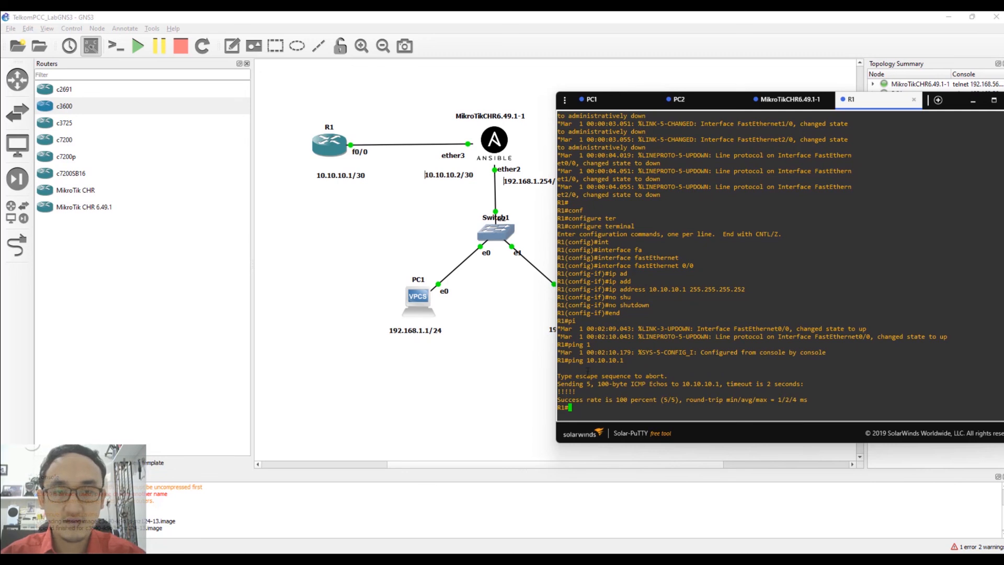
On the MikroTik console, add address 10.10.10.2/24 to interface ether3.
click(801, 102)
text(ip address add address=10)
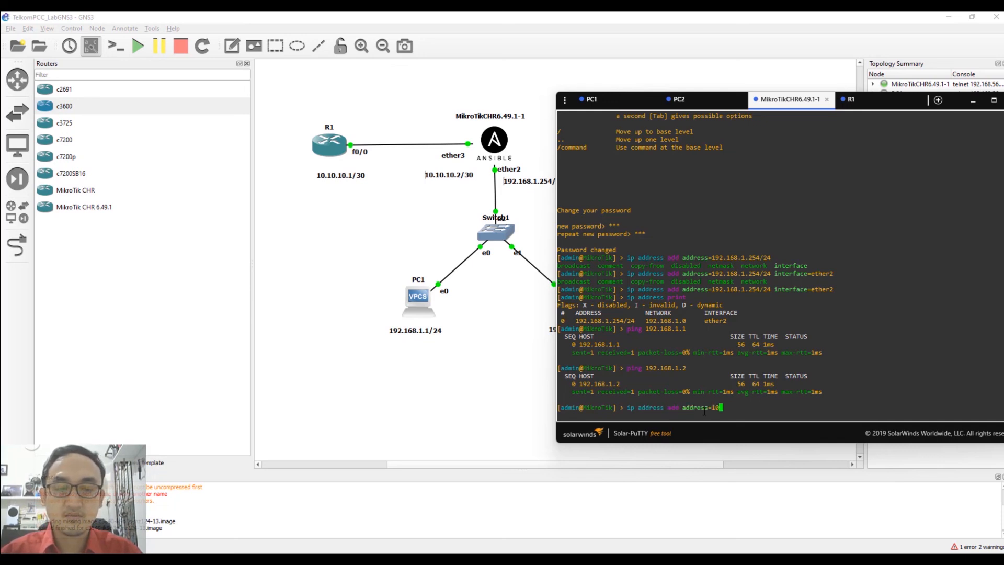
text(.10.10.2)
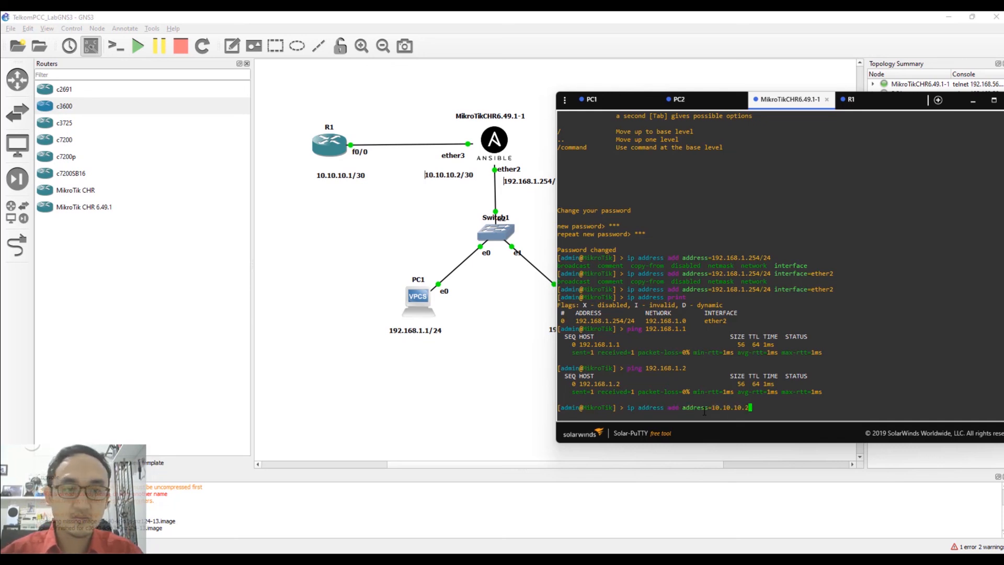
text(/24 interface=)
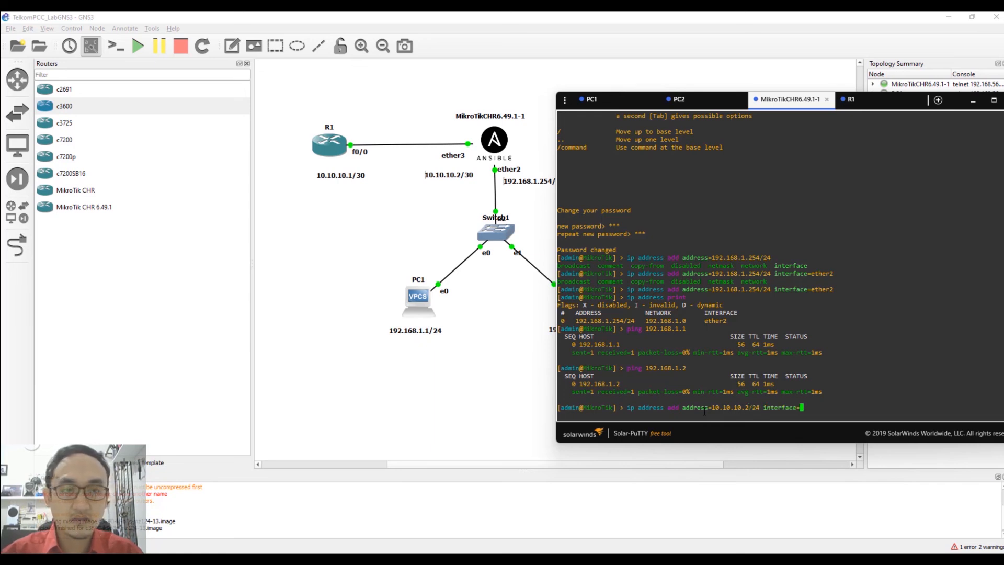
text(ether3)
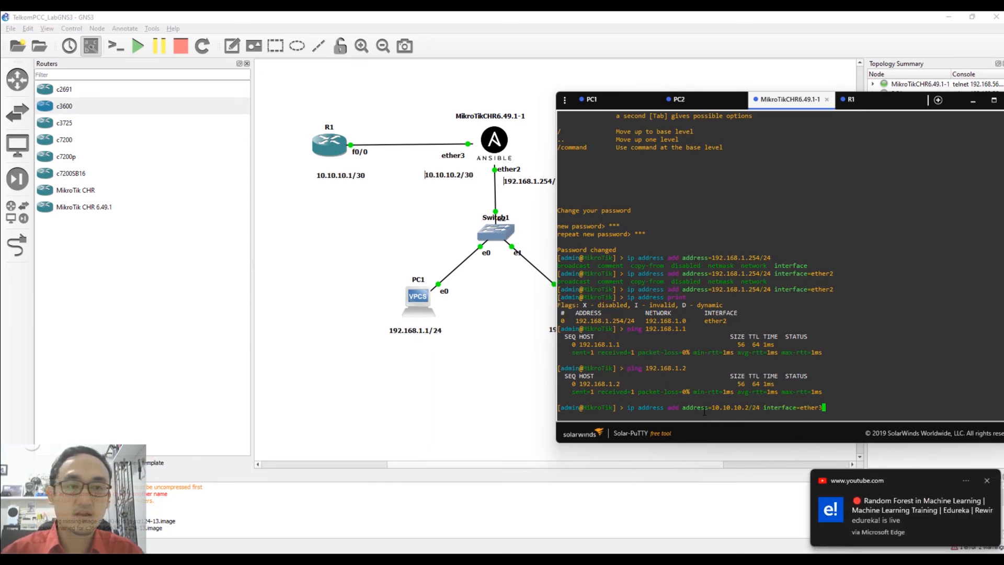
key(Return)
Ping R1 at 10.10.10.1 from the MikroTik, then return to the topology canvas.
text(ping 10)
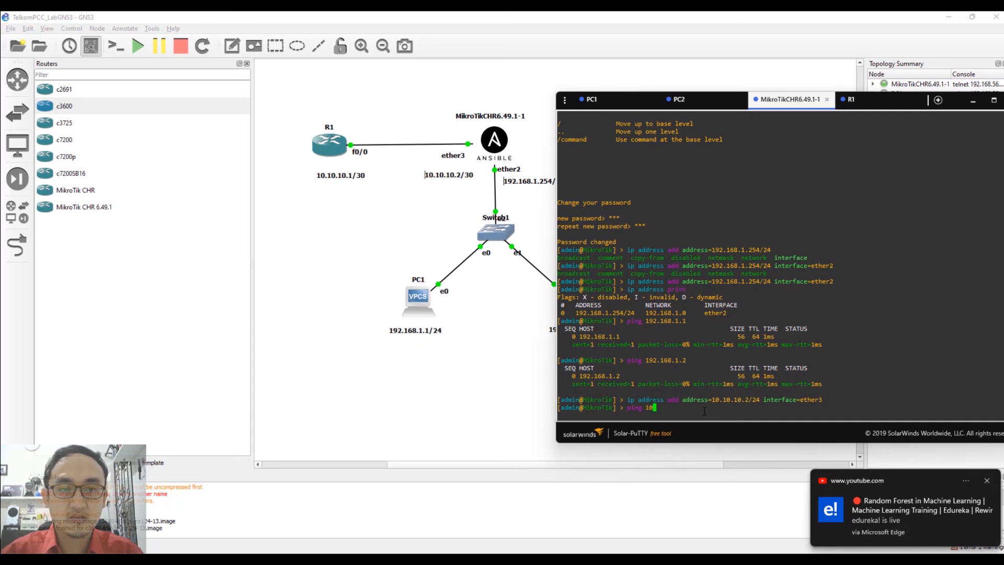
text(.10.10.1)
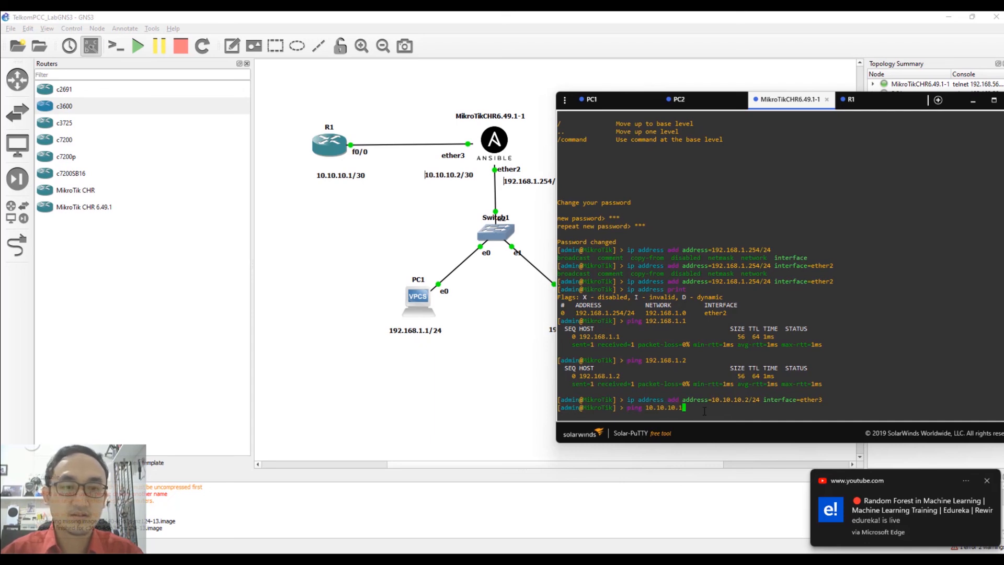
key(Return)
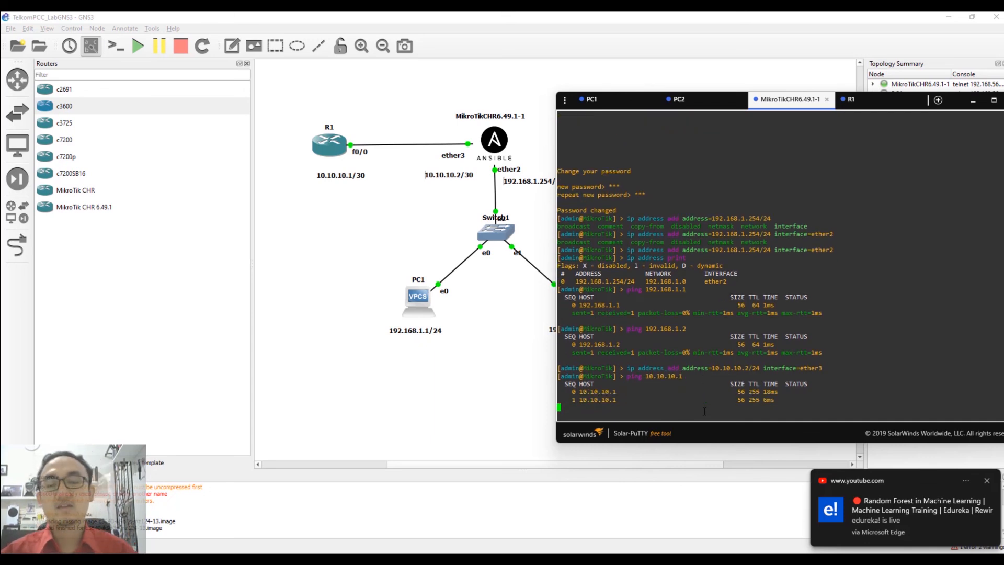
click(427, 390)
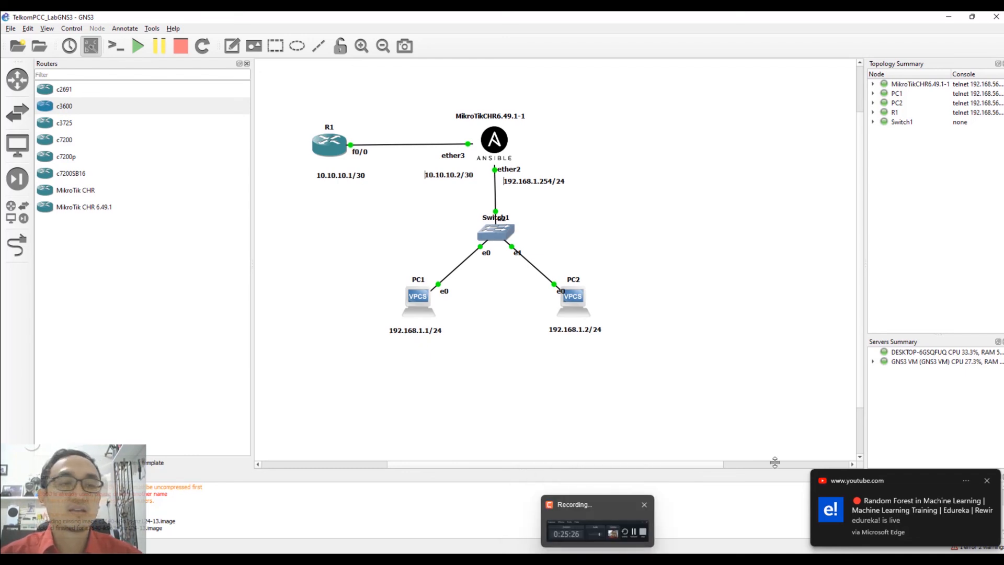
Dismiss the notification and switch to the PowerPoint slide show showing Chapter 3.
click(989, 481)
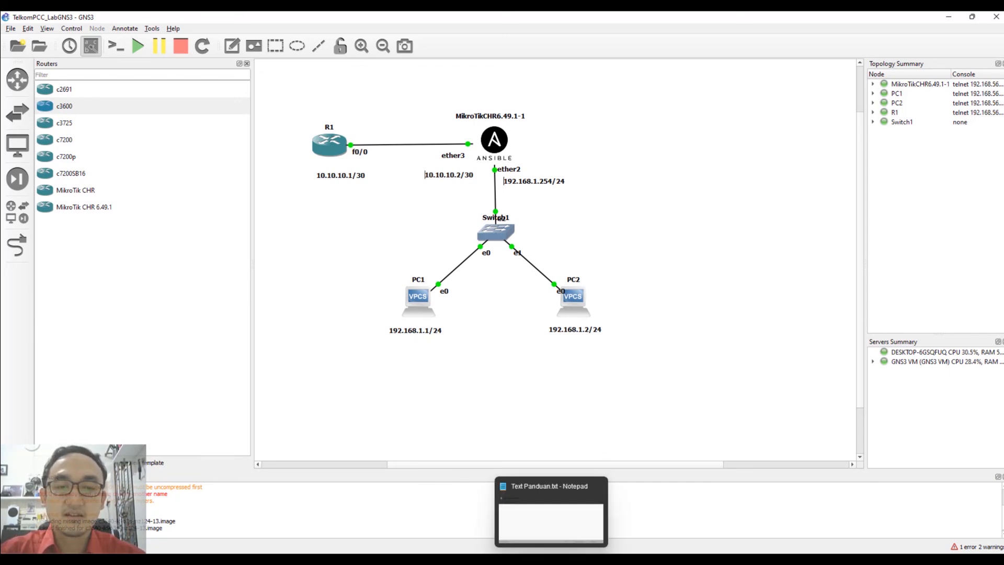
click(529, 560)
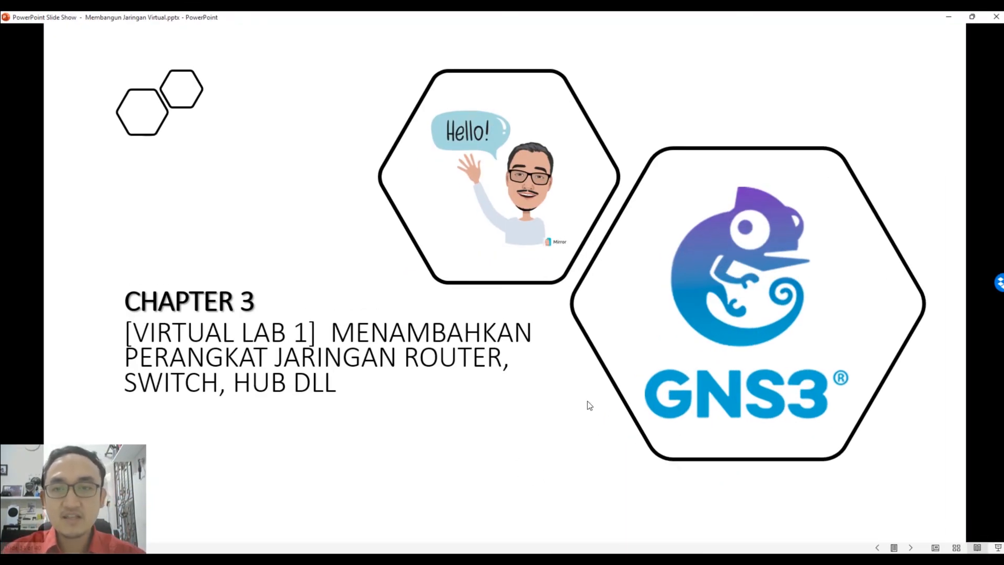
End the slide show with Esc and close the Design Ideas pane.
key(Escape)
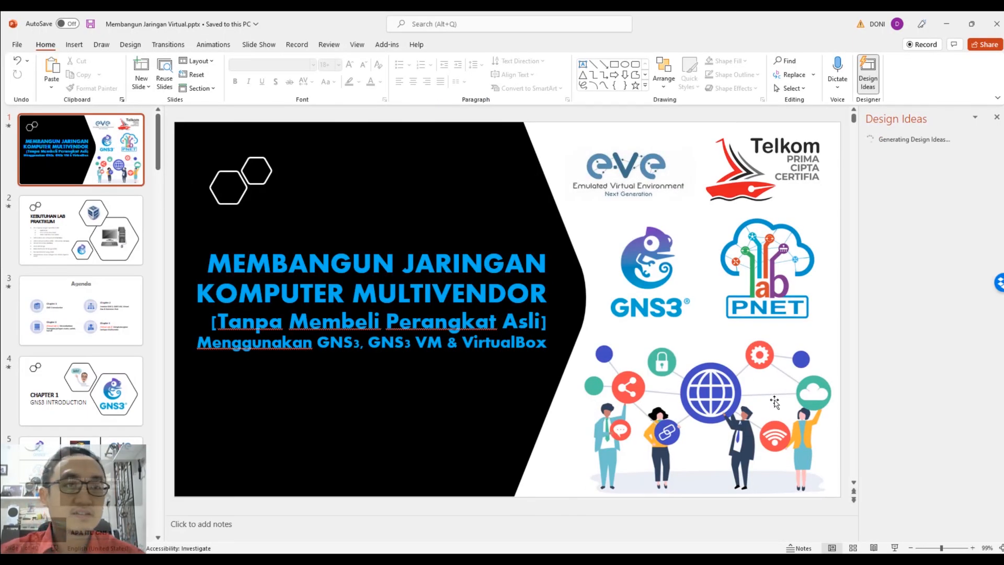
click(998, 118)
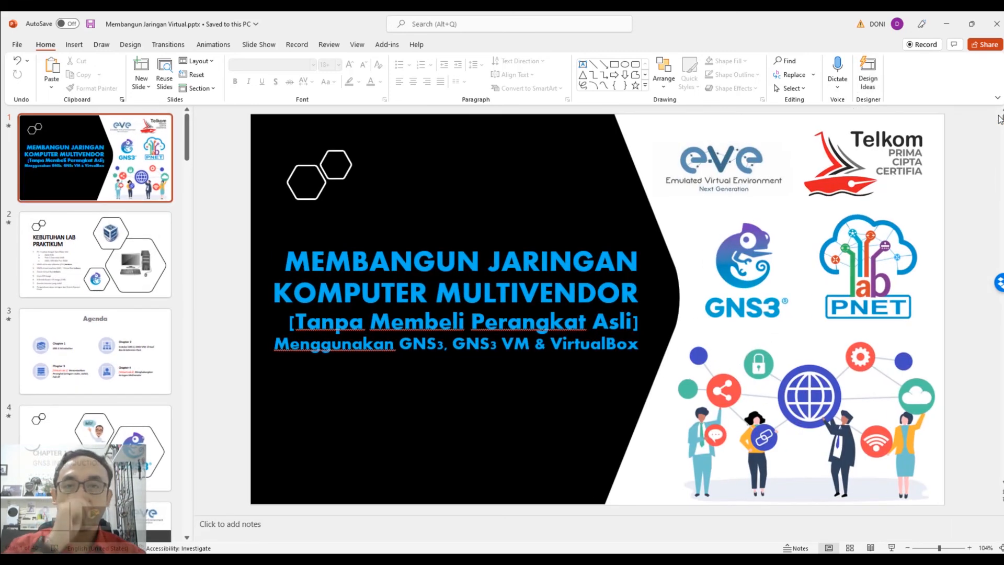